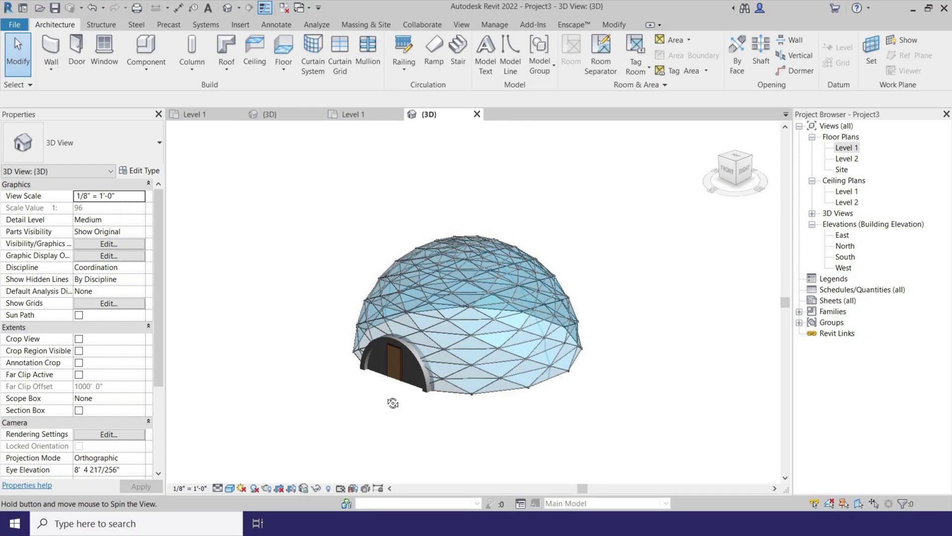
{"action": "middle_click_drag", "start_coordinate": [393, 403], "coordinate": [421, 377], "text": "shift"}
{"action": "scroll", "coordinate": [466, 320], "scroll_direction": "up", "scroll_amount": 4}
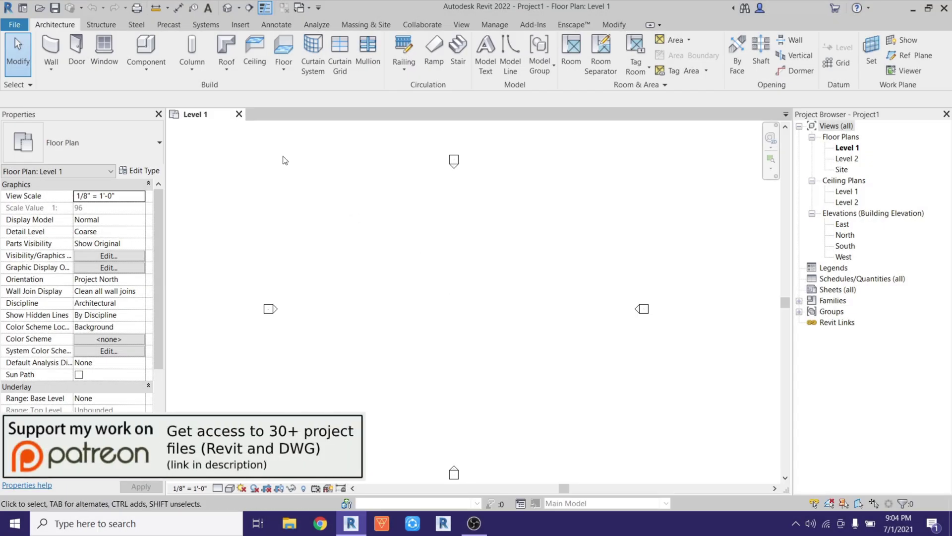
- Create a new family from the Curtain Panel Pattern Based.rft template in the English-Imperial folder
{"action": "left_click", "coordinate": [15, 27]}
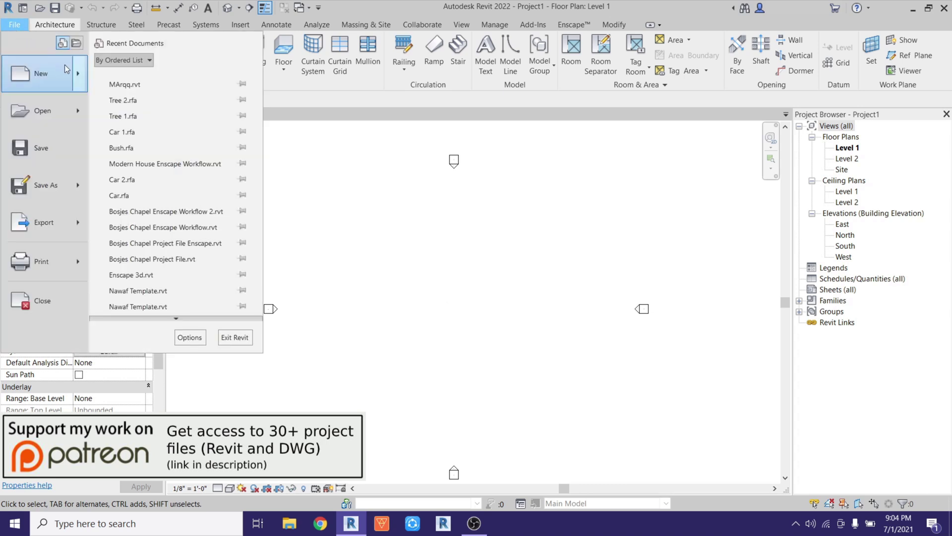
{"action": "mouse_move", "coordinate": [79, 74]}
{"action": "left_click", "coordinate": [139, 108]}
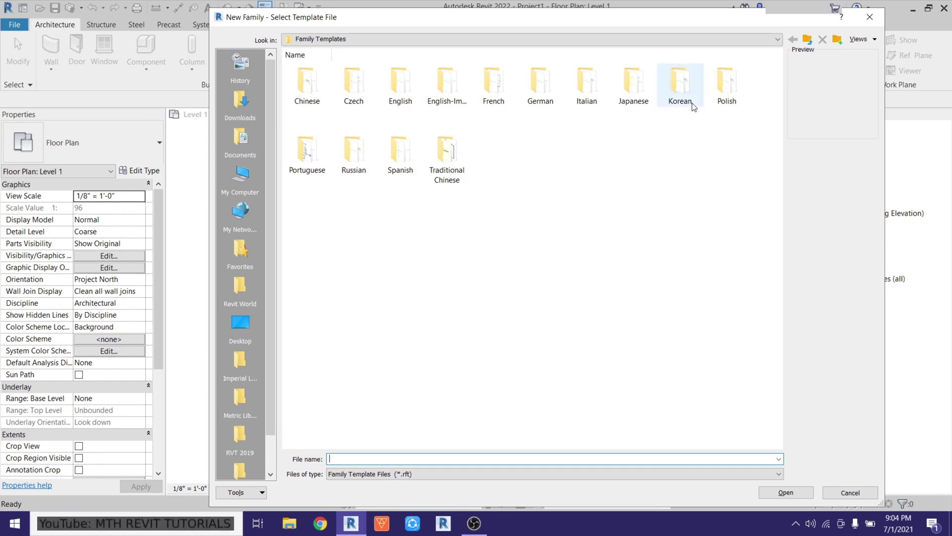
{"action": "double_click", "coordinate": [446, 88]}
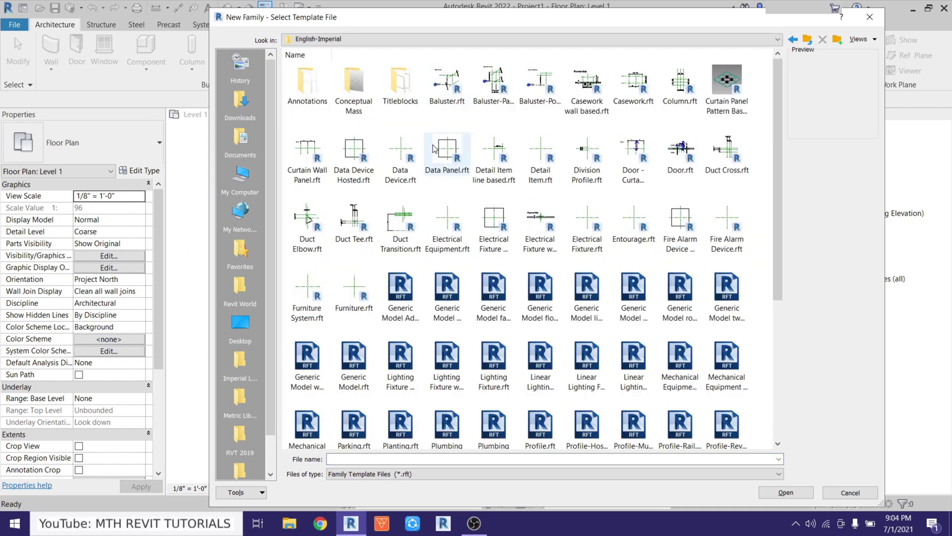
{"action": "scroll", "coordinate": [462, 217], "scroll_direction": "down", "scroll_amount": 5}
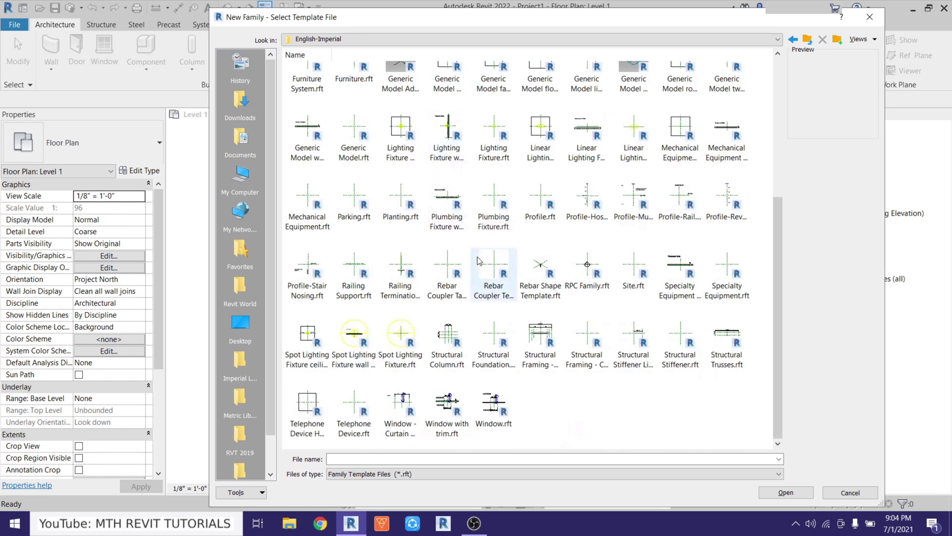
{"action": "scroll", "coordinate": [479, 372], "scroll_direction": "up", "scroll_amount": 5}
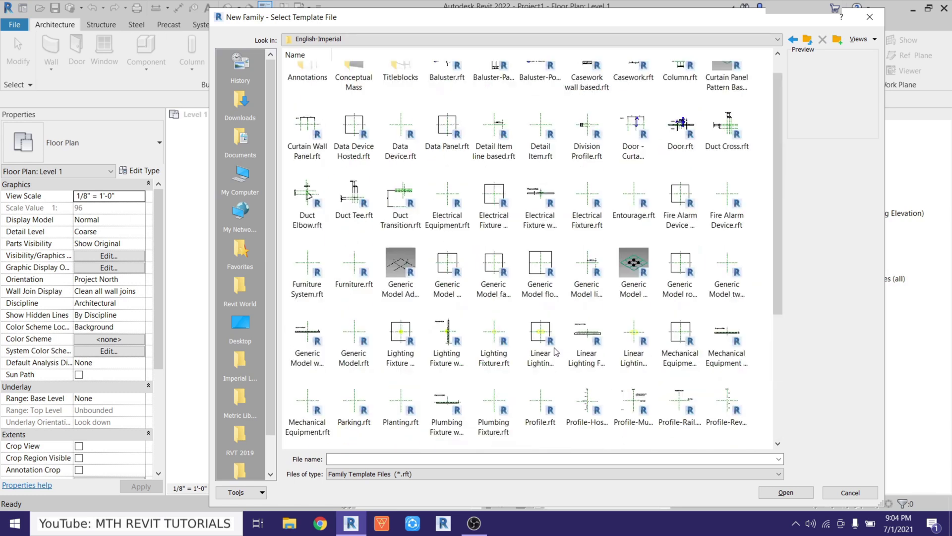
{"action": "left_click", "coordinate": [715, 119]}
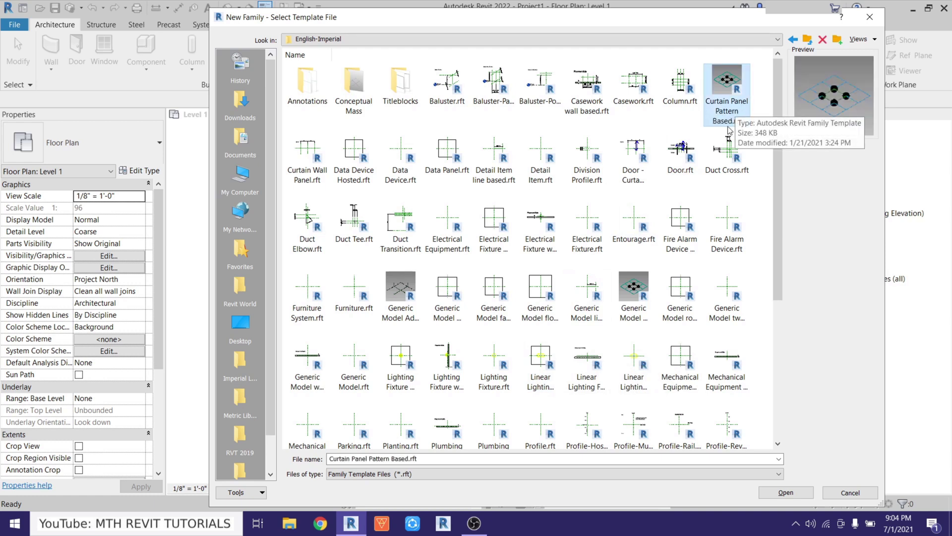
{"action": "left_click", "coordinate": [771, 498]}
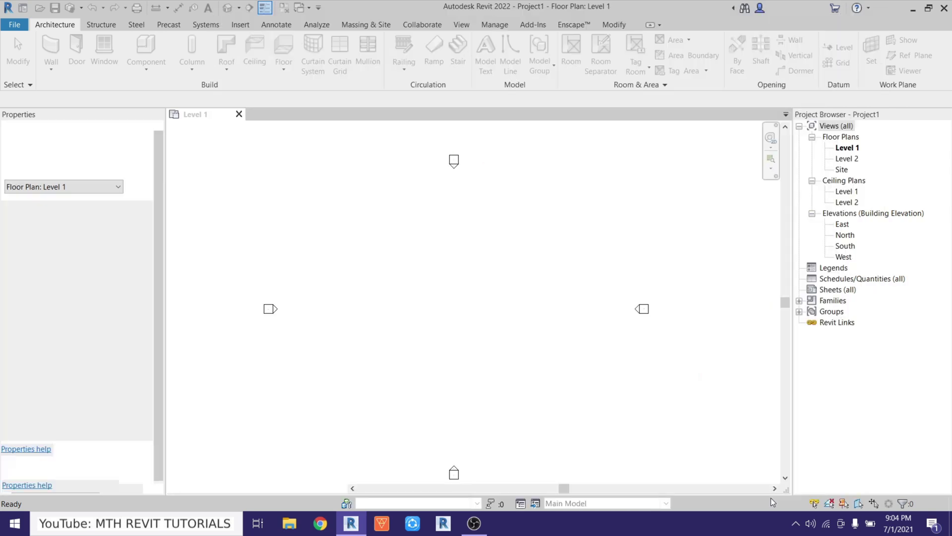
- Change the tile pattern grid's type to Triangle (flat)
{"action": "middle_click_drag", "start_coordinate": [448, 239], "coordinate": [421, 257]}
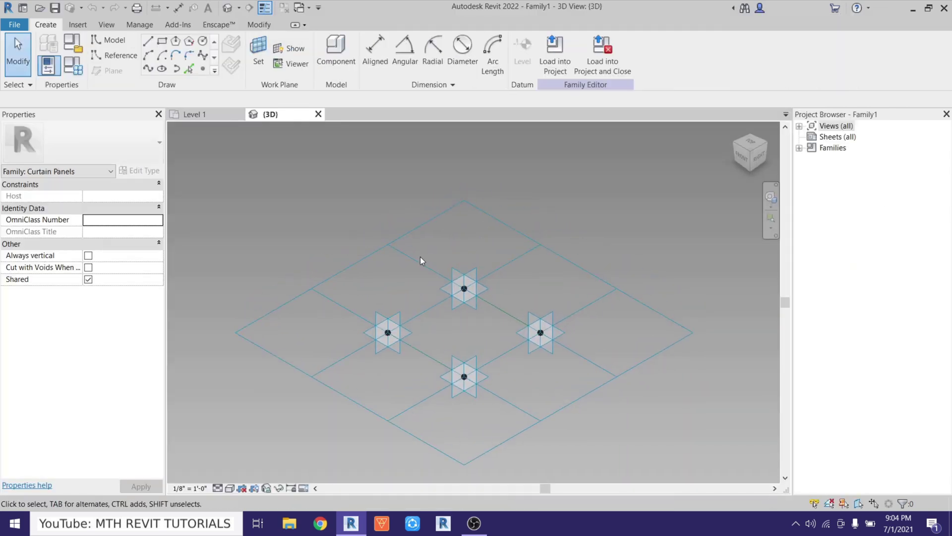
{"action": "scroll", "coordinate": [420, 257], "scroll_direction": "up", "scroll_amount": 1}
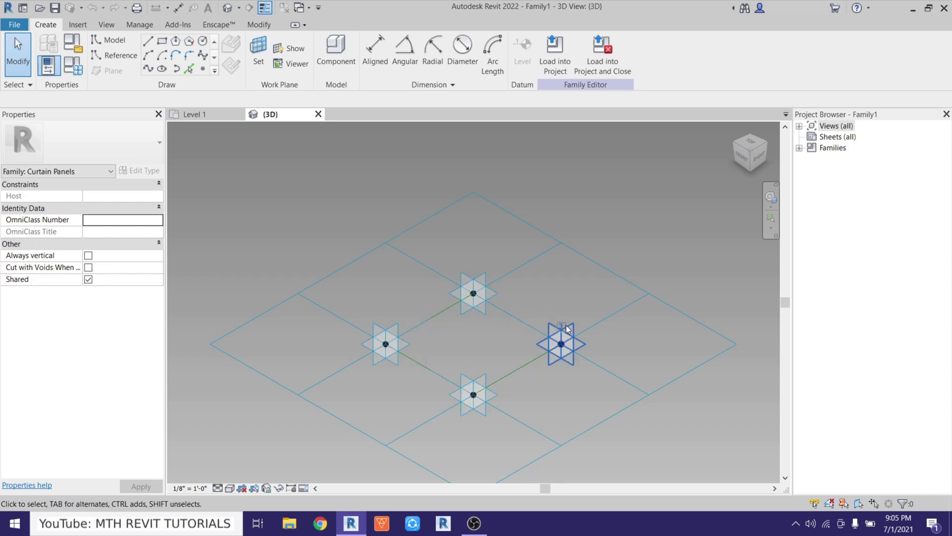
{"action": "scroll", "coordinate": [576, 322], "scroll_direction": "down", "scroll_amount": 1}
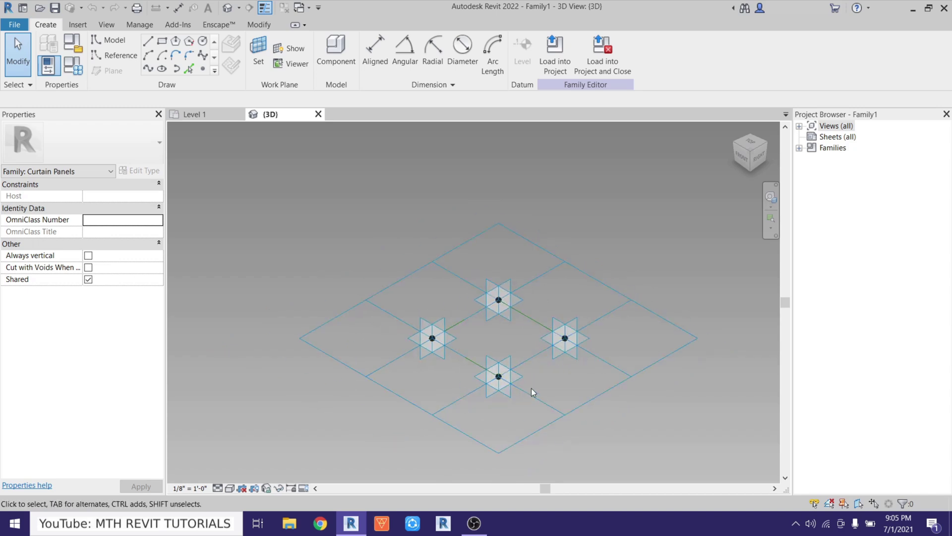
{"action": "left_click", "coordinate": [409, 281]}
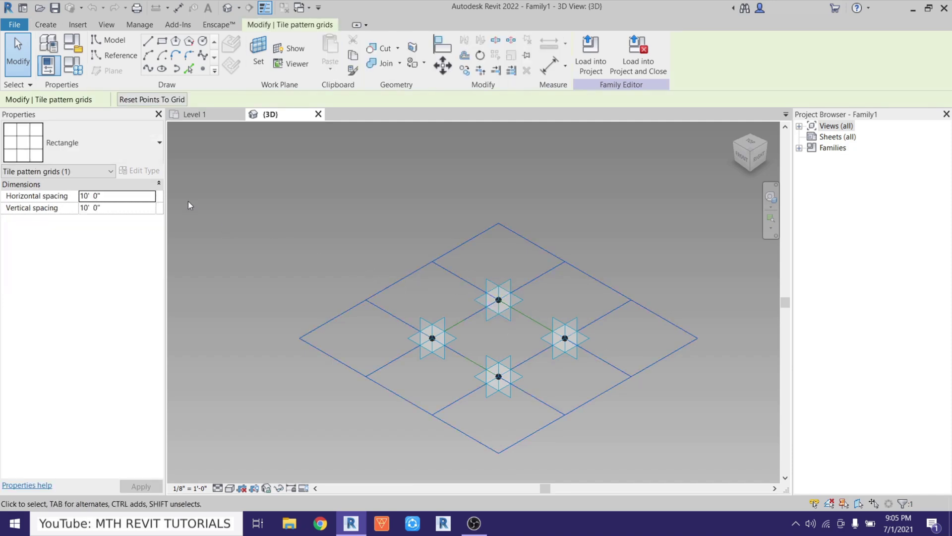
{"action": "left_click", "coordinate": [99, 150]}
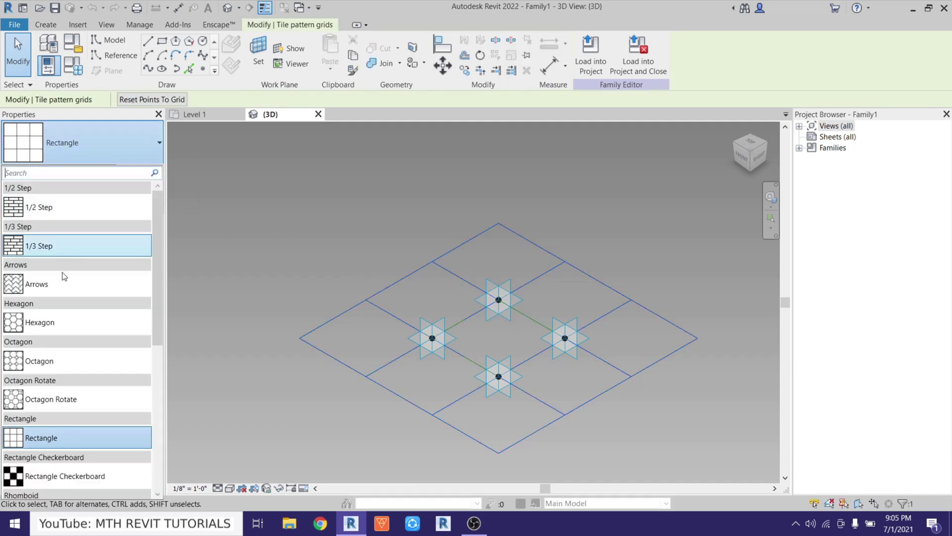
{"action": "scroll", "coordinate": [64, 272], "scroll_direction": "down", "scroll_amount": 5}
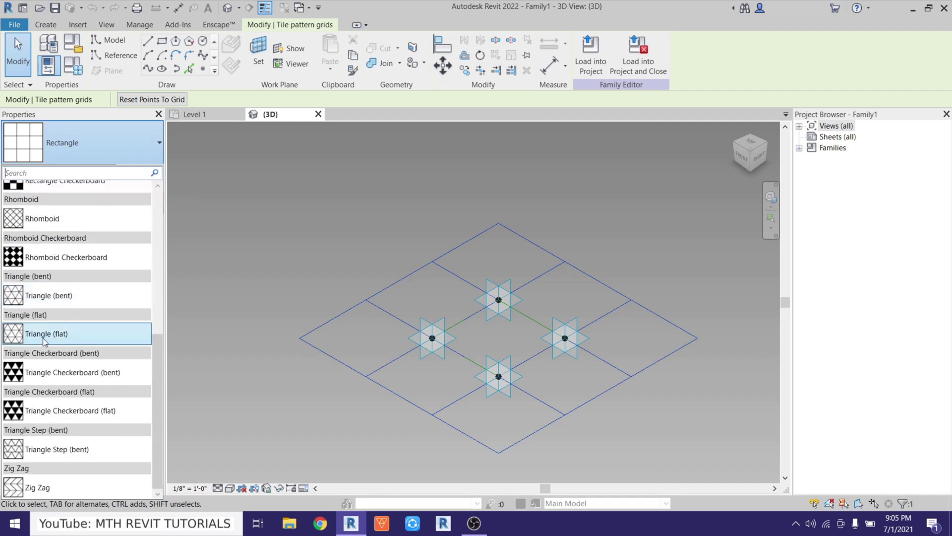
{"action": "left_click", "coordinate": [52, 339]}
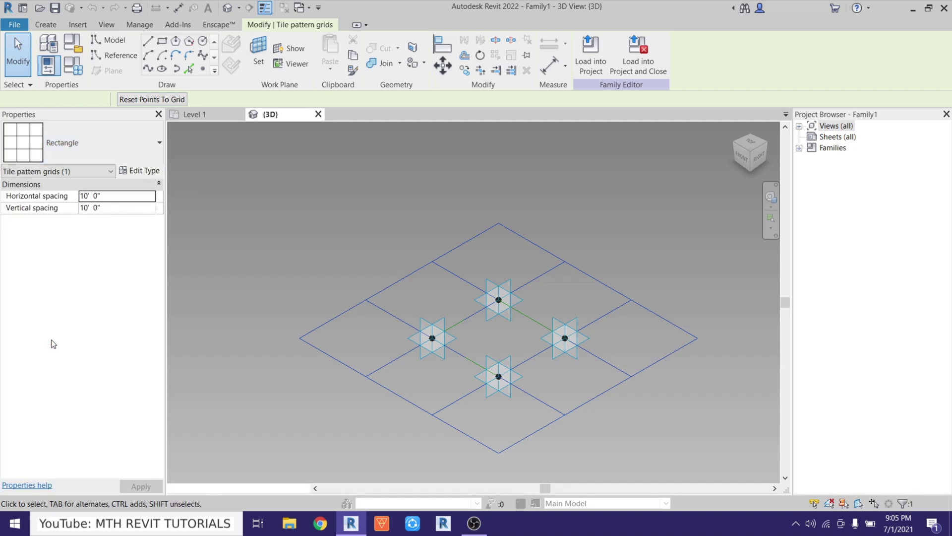
{"action": "scroll", "coordinate": [555, 397], "scroll_direction": "up", "scroll_amount": 4}
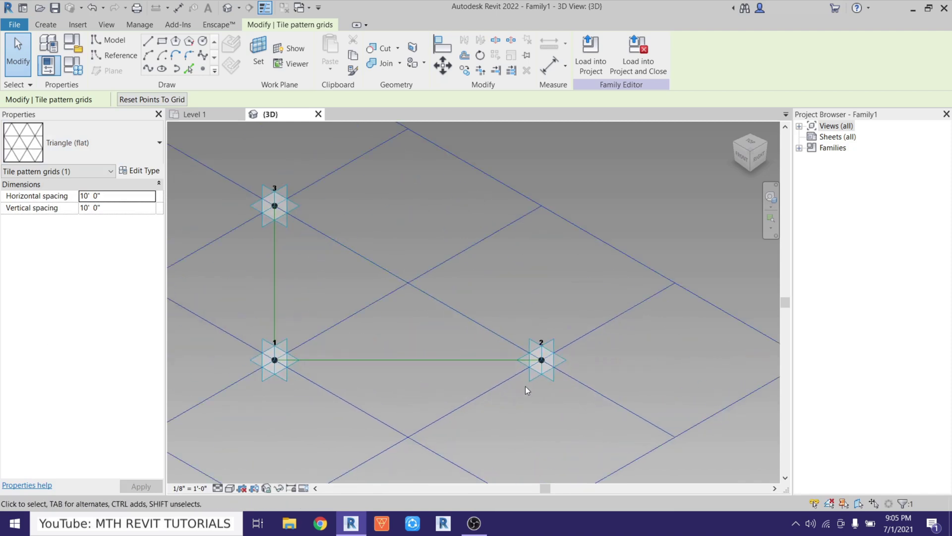
{"action": "key", "text": "Escape"}
- Create a flat triangular surface form from the three reference lines joining points 1, 2 and 3
{"action": "middle_click_drag", "start_coordinate": [536, 330], "coordinate": [528, 335]}
{"action": "scroll", "coordinate": [528, 334], "scroll_direction": "up", "scroll_amount": 1}
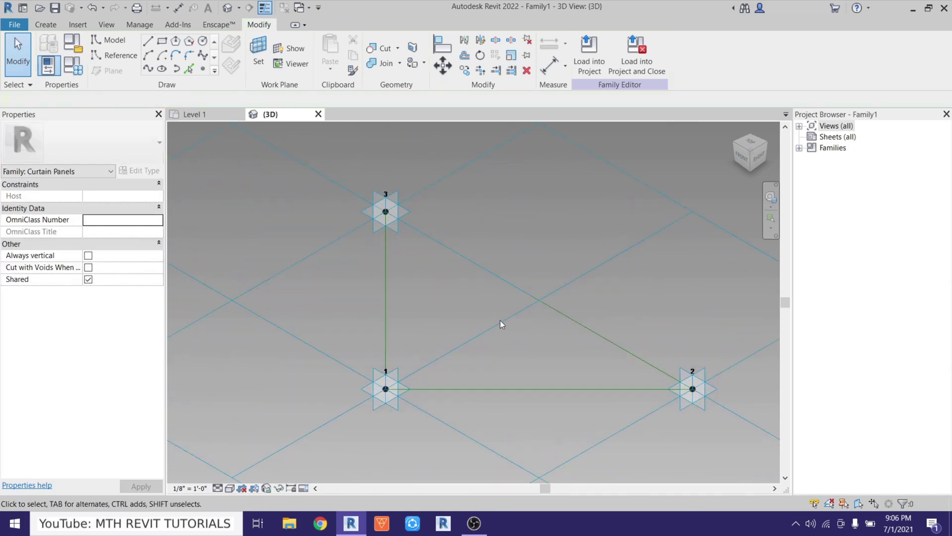
{"action": "left_click_drag", "start_coordinate": [613, 192], "coordinate": [288, 429]}
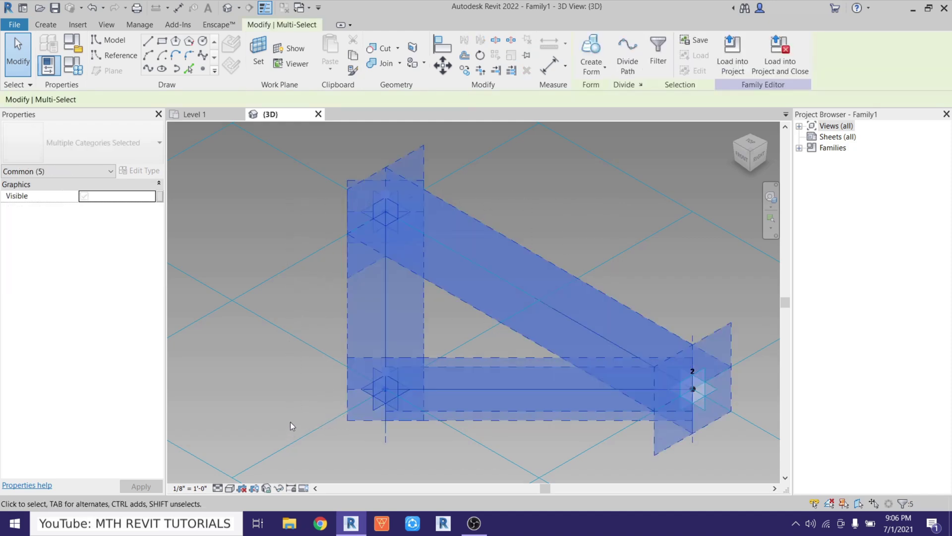
{"action": "left_click", "coordinate": [591, 52]}
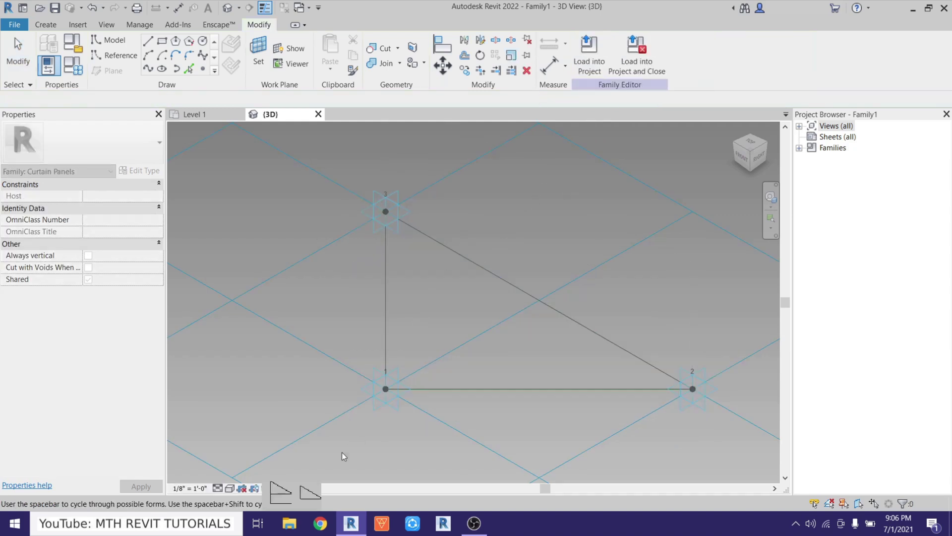
{"action": "left_click", "coordinate": [315, 496]}
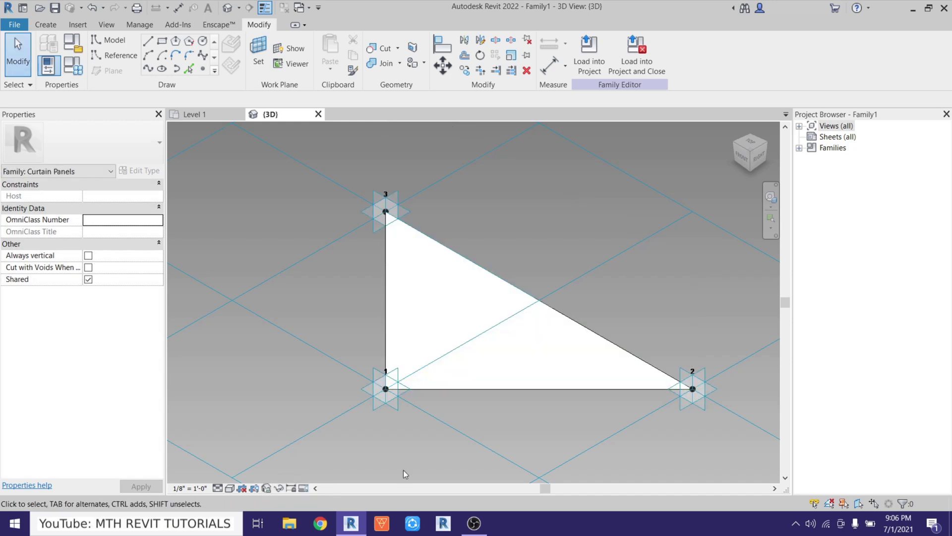
- Associate the triangular panel's material with a new type family parameter named Glass
{"action": "scroll", "coordinate": [458, 412], "scroll_direction": "up", "scroll_amount": 2}
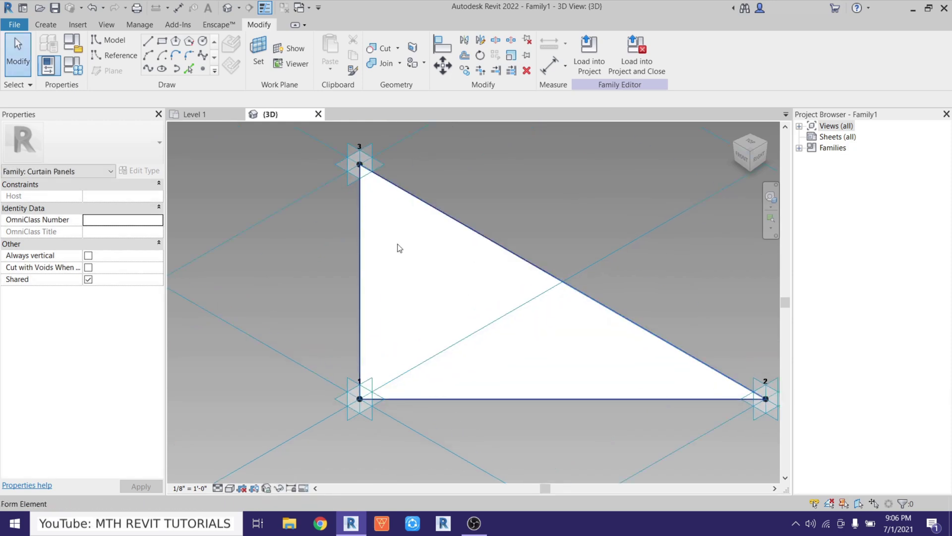
{"action": "left_click", "coordinate": [475, 328]}
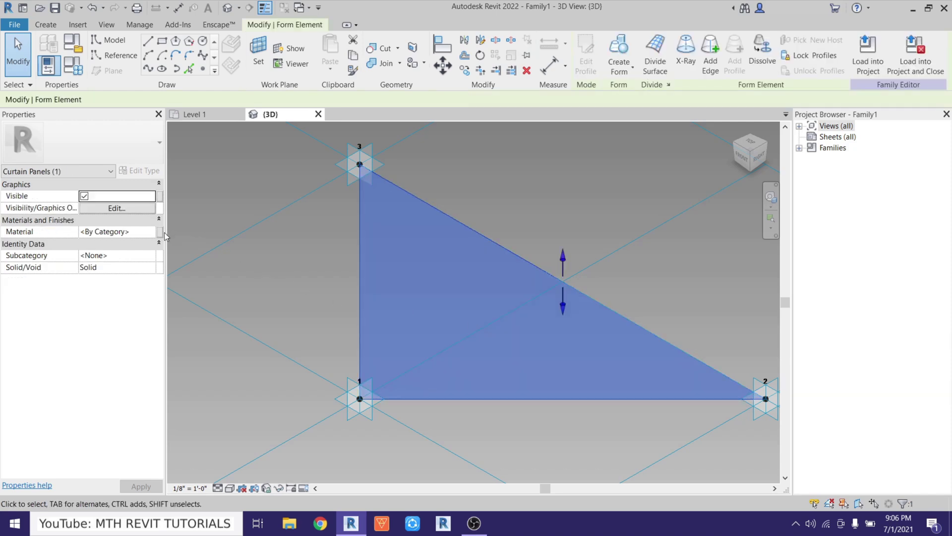
{"action": "left_click", "coordinate": [160, 232]}
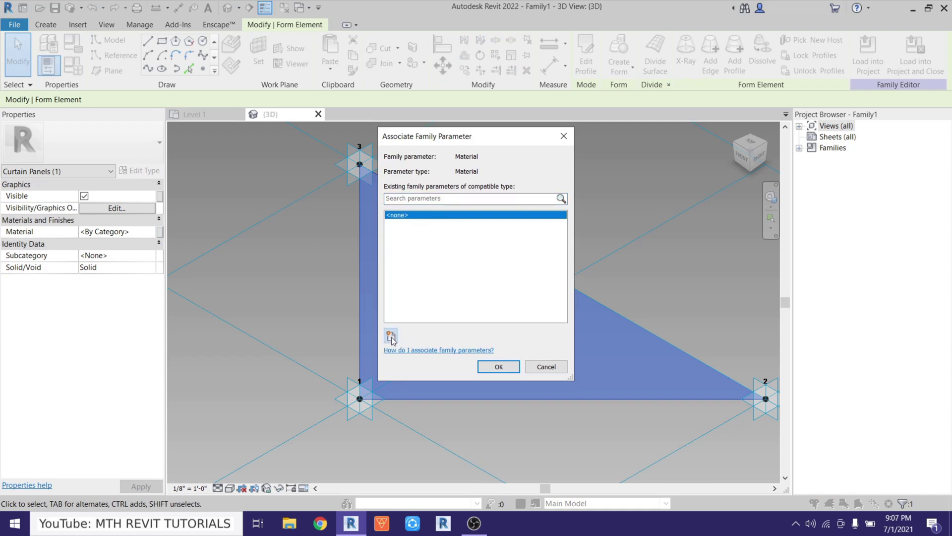
{"action": "left_click", "coordinate": [391, 336]}
{"action": "type", "text": "Glass"}
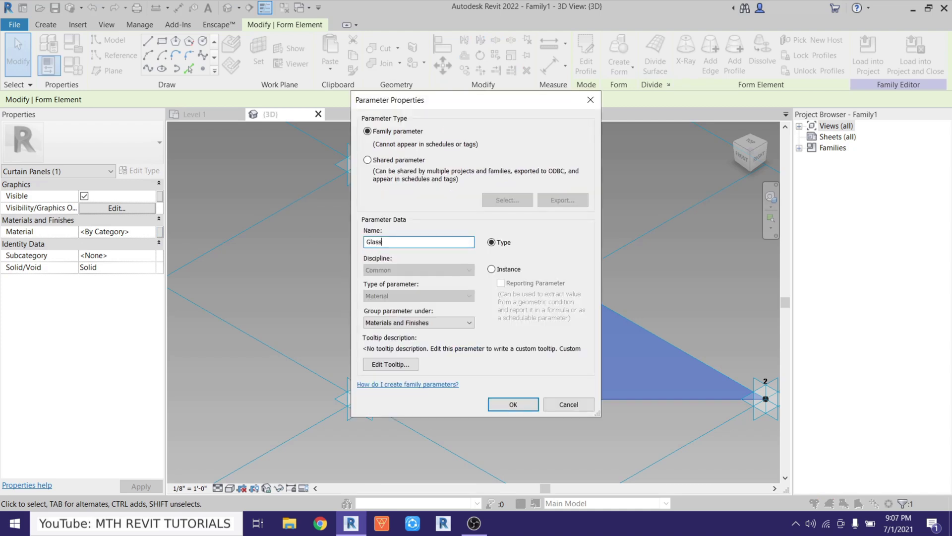
{"action": "left_click", "coordinate": [513, 404]}
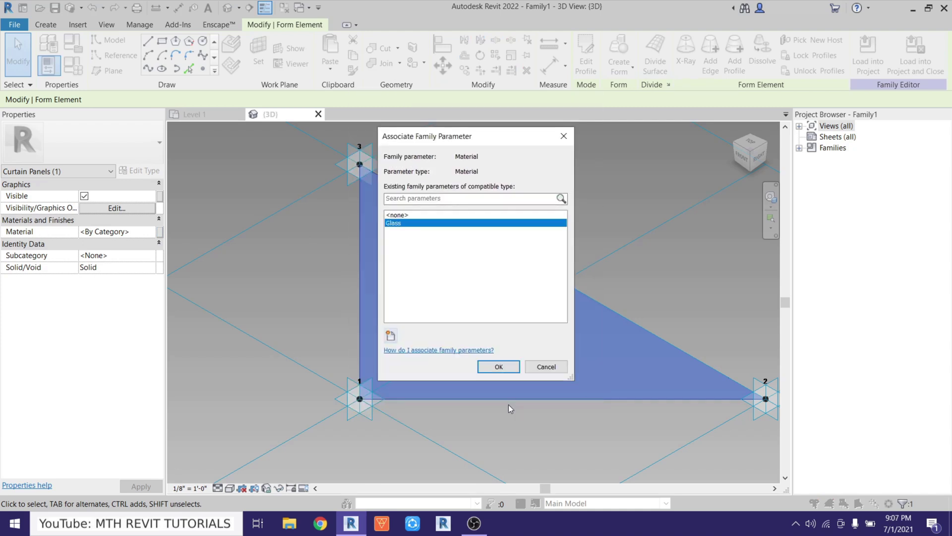
{"action": "left_click", "coordinate": [498, 367]}
- Temporarily hide the triangular panel form in the 3D view
{"action": "middle_click_drag", "start_coordinate": [489, 302], "coordinate": [463, 325]}
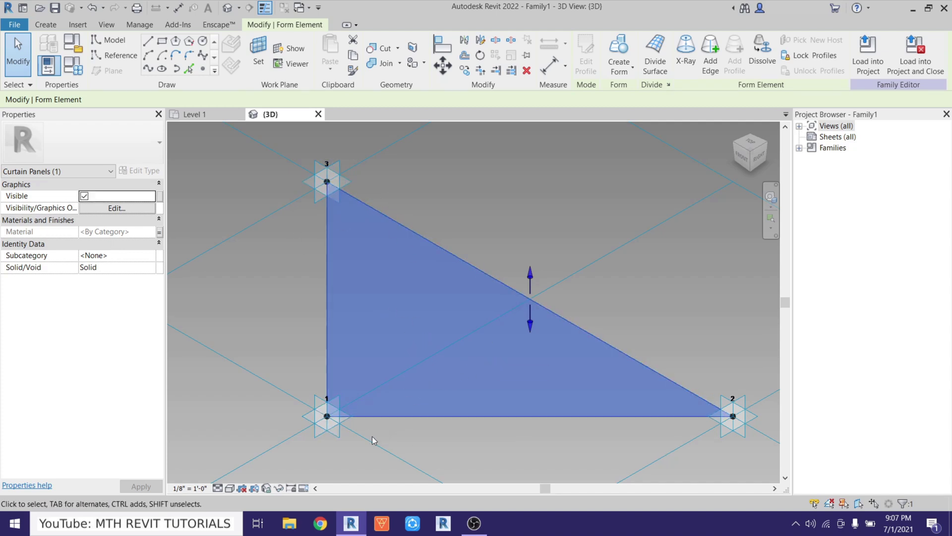
{"action": "left_click", "coordinate": [281, 488]}
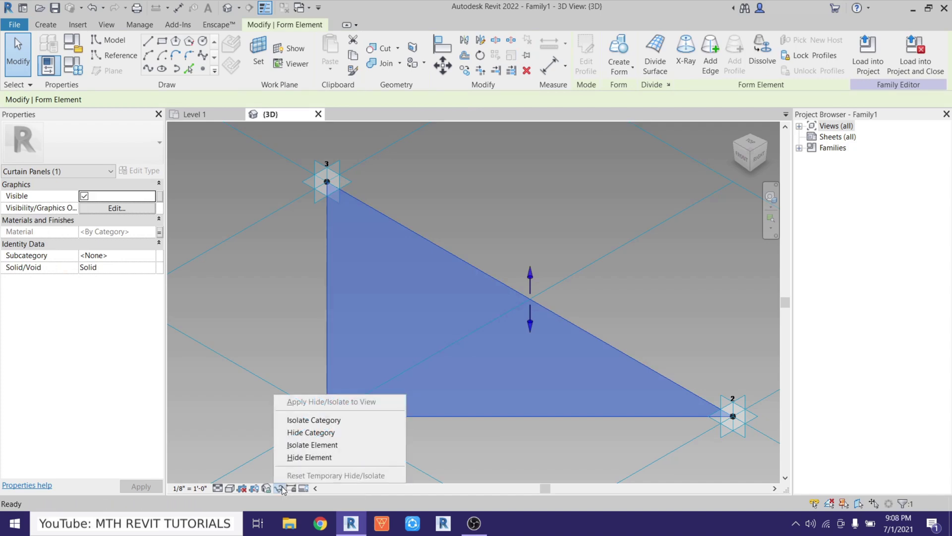
{"action": "left_click", "coordinate": [312, 457]}
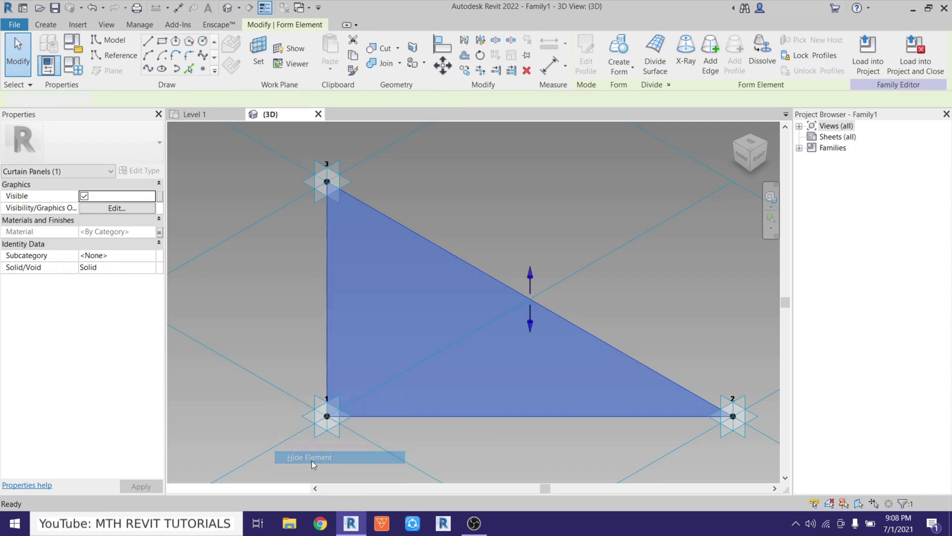
- Place a reference point at the midpoint of the reference line between points 1 and 3
{"action": "scroll", "coordinate": [371, 332], "scroll_direction": "up", "scroll_amount": 1}
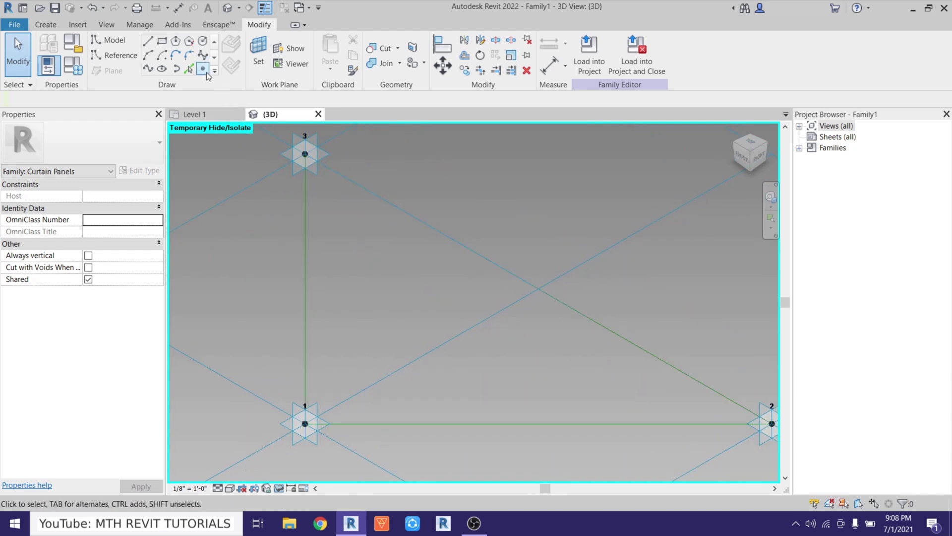
{"action": "left_click", "coordinate": [202, 71]}
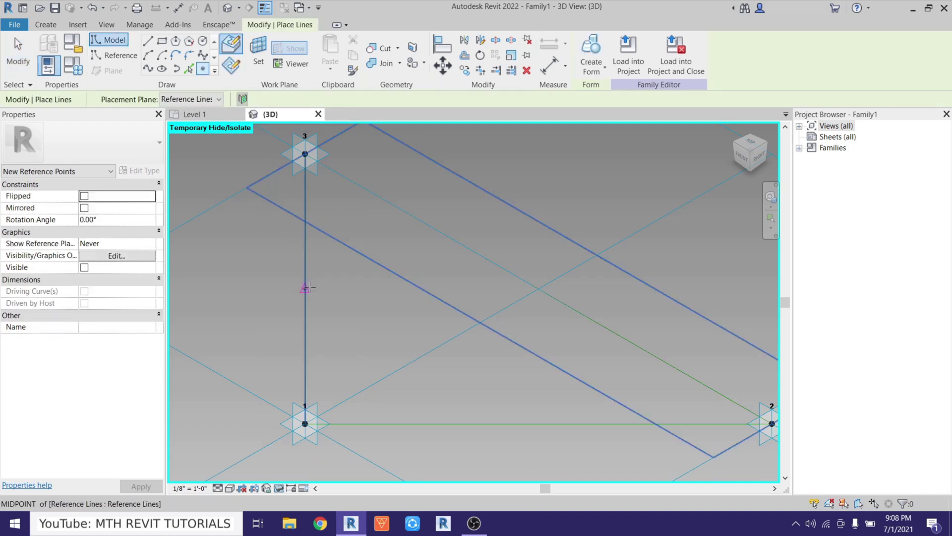
{"action": "left_click", "coordinate": [305, 288]}
{"action": "scroll", "coordinate": [322, 182], "scroll_direction": "up", "scroll_amount": 3}
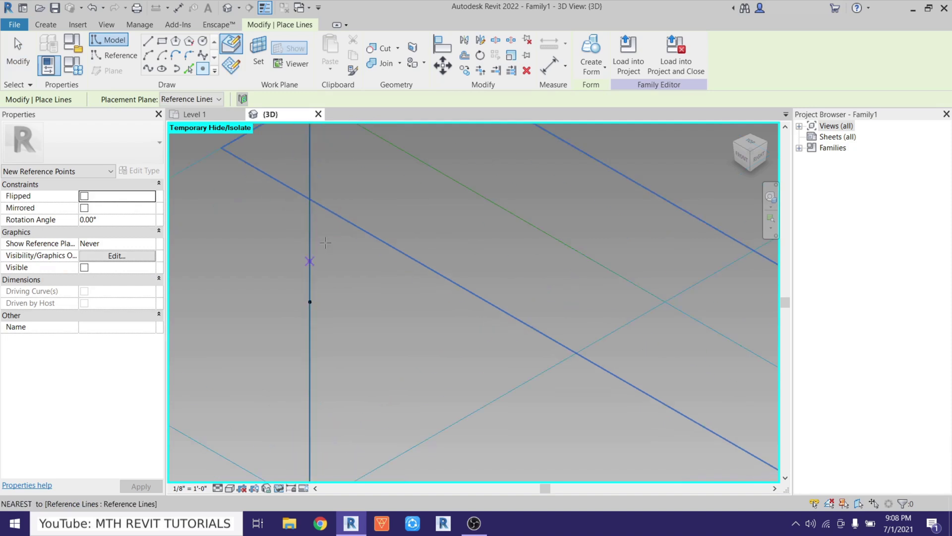
{"action": "right_click", "coordinate": [349, 280]}
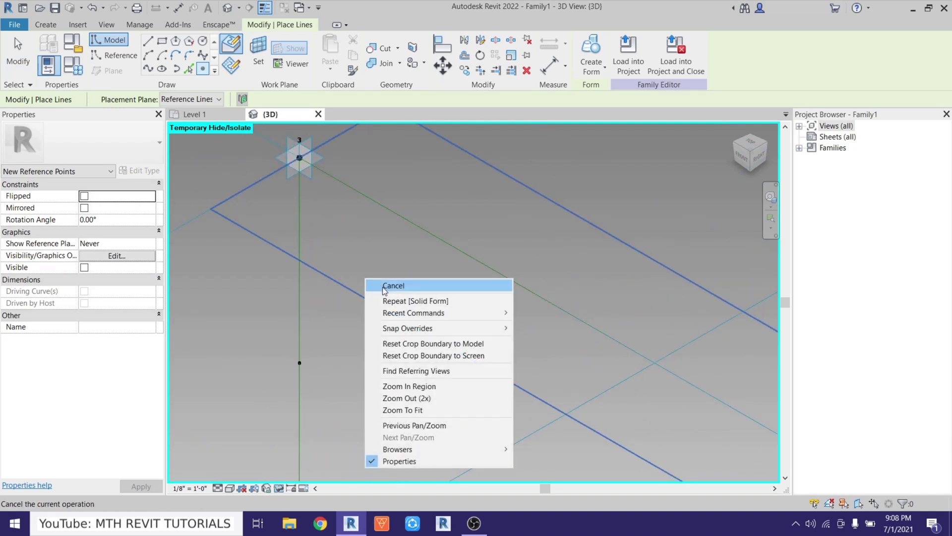
{"action": "left_click", "coordinate": [385, 286]}
- Draw a 1-inch radius circle centred on the midpoint reference point, on that point's work plane across the line between points 1 and 3
{"action": "scroll", "coordinate": [278, 388], "scroll_direction": "up", "scroll_amount": 2}
{"action": "scroll", "coordinate": [277, 387], "scroll_direction": "up", "scroll_amount": 2}
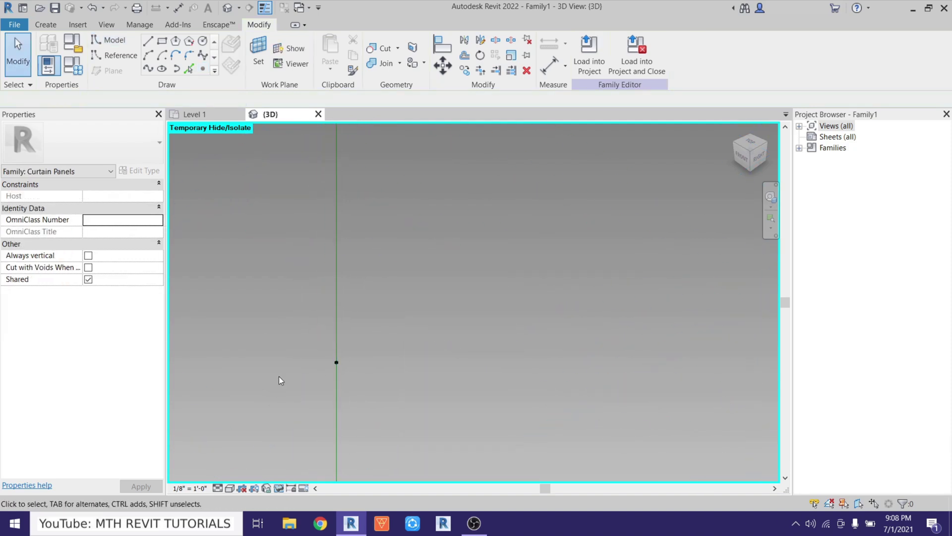
{"action": "left_click", "coordinate": [267, 69]}
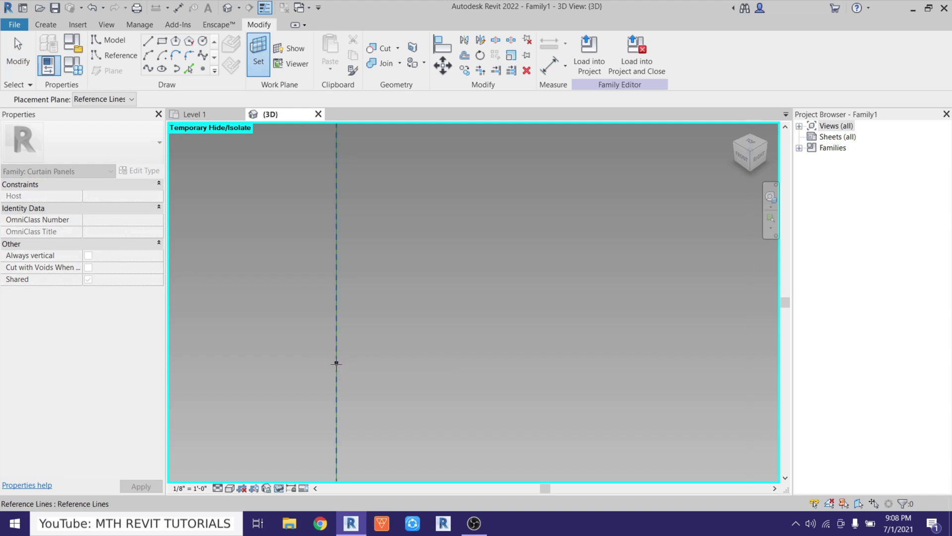
{"action": "left_click", "coordinate": [336, 362]}
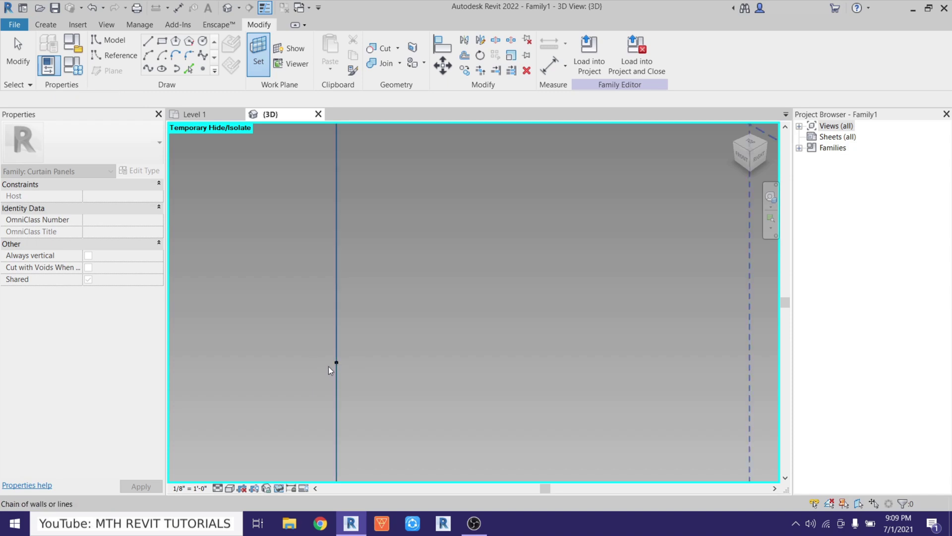
{"action": "middle_click_drag", "start_coordinate": [403, 435], "coordinate": [382, 331], "text": "shift"}
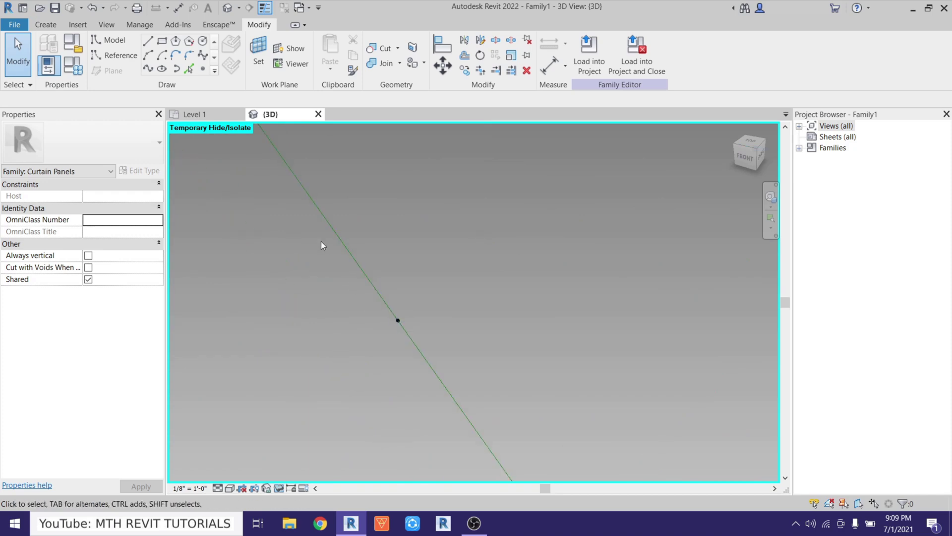
{"action": "left_click", "coordinate": [203, 46]}
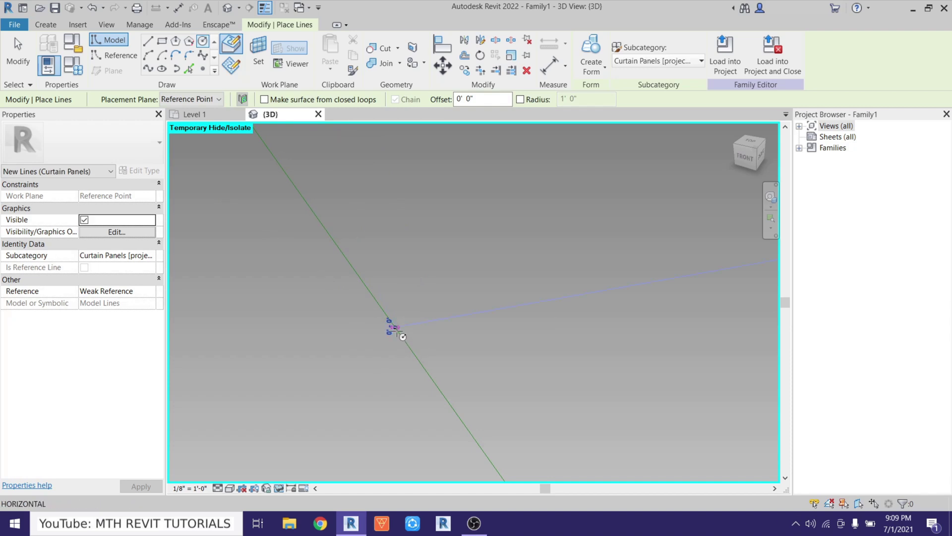
{"action": "left_click", "coordinate": [395, 326]}
{"action": "type", "text": "1'"}
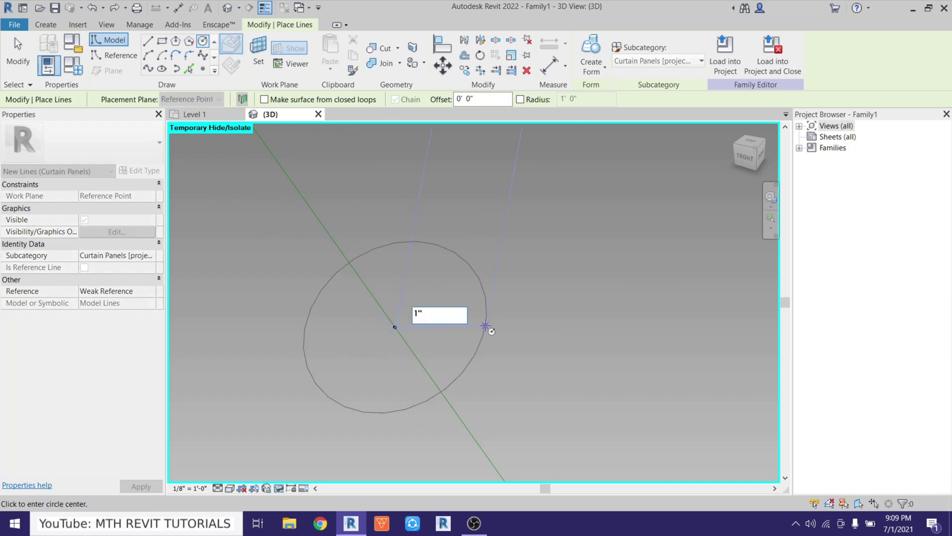
{"action": "key", "text": "Return"}
{"action": "scroll", "coordinate": [384, 298], "scroll_direction": "down", "scroll_amount": 6}
{"action": "key", "text": "Escape"}
{"action": "key", "text": "Escape"}
- Create a solid tubular frame form by sweeping the circle along the three reference lines of the triangle
{"action": "scroll", "coordinate": [343, 292], "scroll_direction": "up", "scroll_amount": 2}
{"action": "left_click_drag", "start_coordinate": [570, 203], "coordinate": [365, 391]}
{"action": "scroll", "coordinate": [332, 308], "scroll_direction": "up", "scroll_amount": 5}
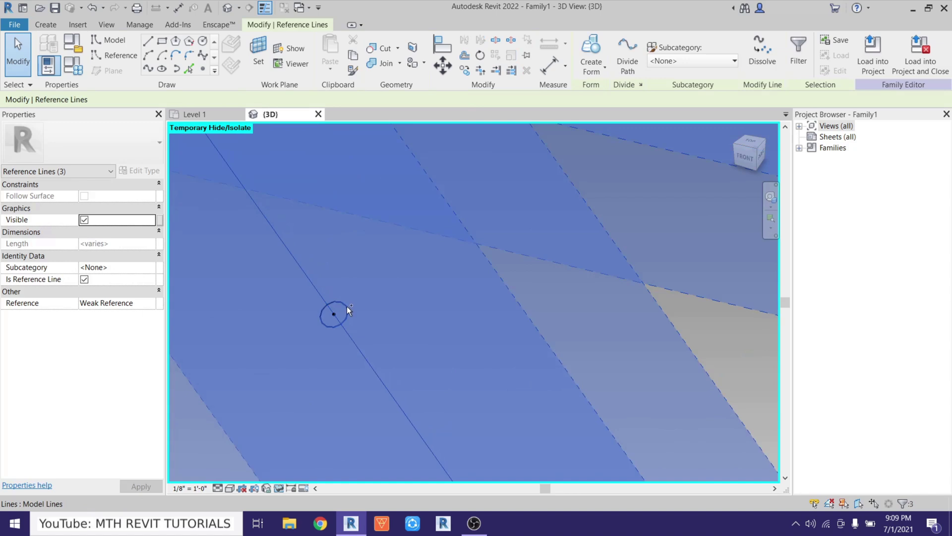
{"action": "left_click", "coordinate": [342, 303], "text": "ctrl"}
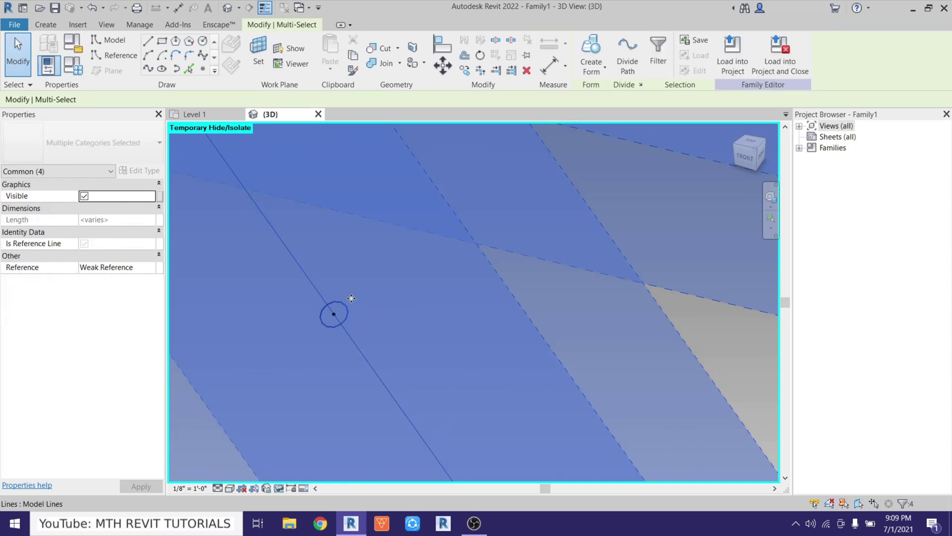
{"action": "left_click", "coordinate": [601, 46]}
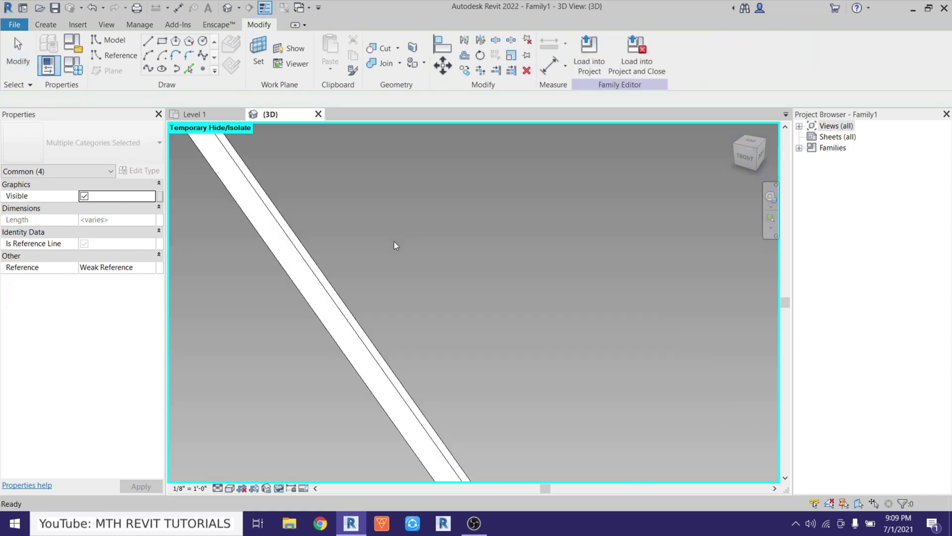
- Draw a 3-inch radius circle centred on adaptive point 3, using that point's horizontal plane as the work plane
{"action": "scroll", "coordinate": [394, 241], "scroll_direction": "down", "scroll_amount": 3}
{"action": "middle_click_drag", "start_coordinate": [457, 290], "coordinate": [353, 333]}
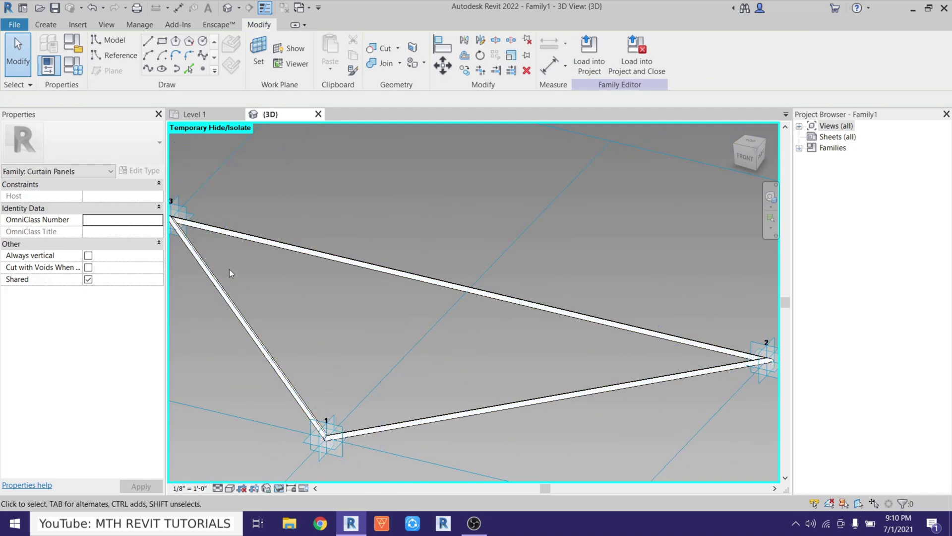
{"action": "middle_click_drag", "start_coordinate": [168, 308], "coordinate": [387, 324]}
{"action": "scroll", "coordinate": [331, 312], "scroll_direction": "up", "scroll_amount": 5}
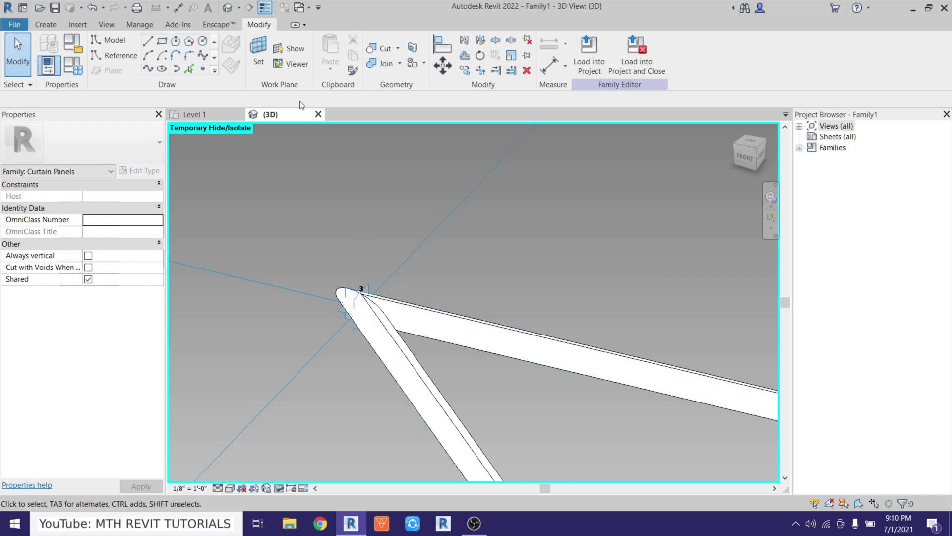
{"action": "left_click", "coordinate": [258, 54]}
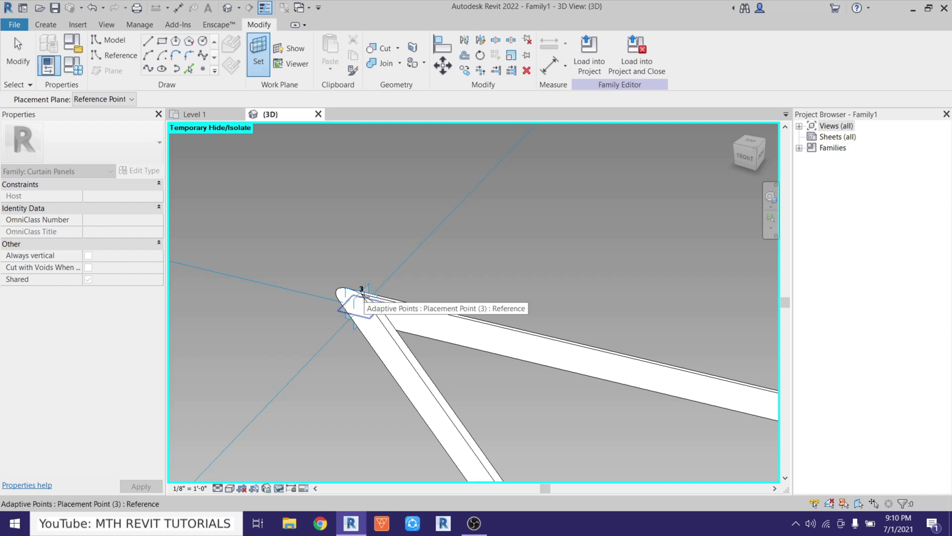
{"action": "left_click", "coordinate": [361, 292]}
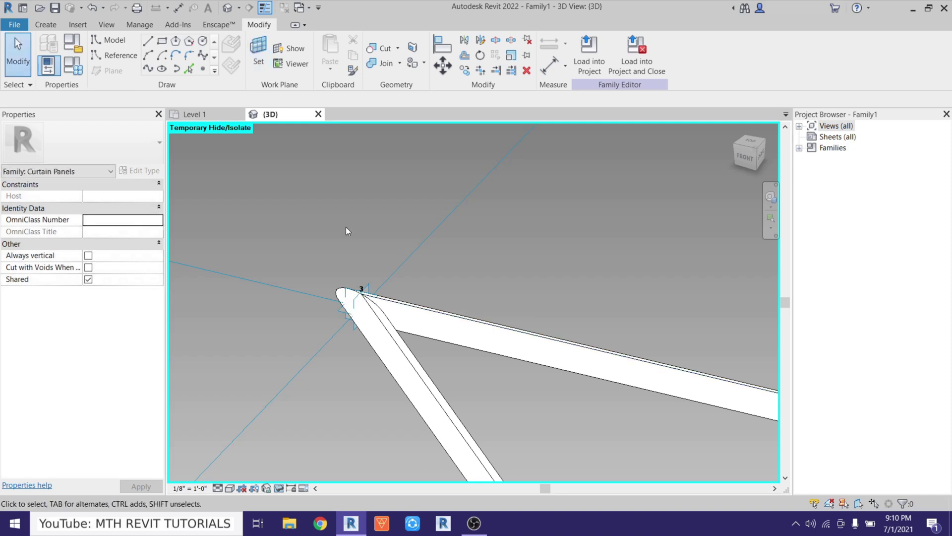
{"action": "left_click", "coordinate": [203, 42]}
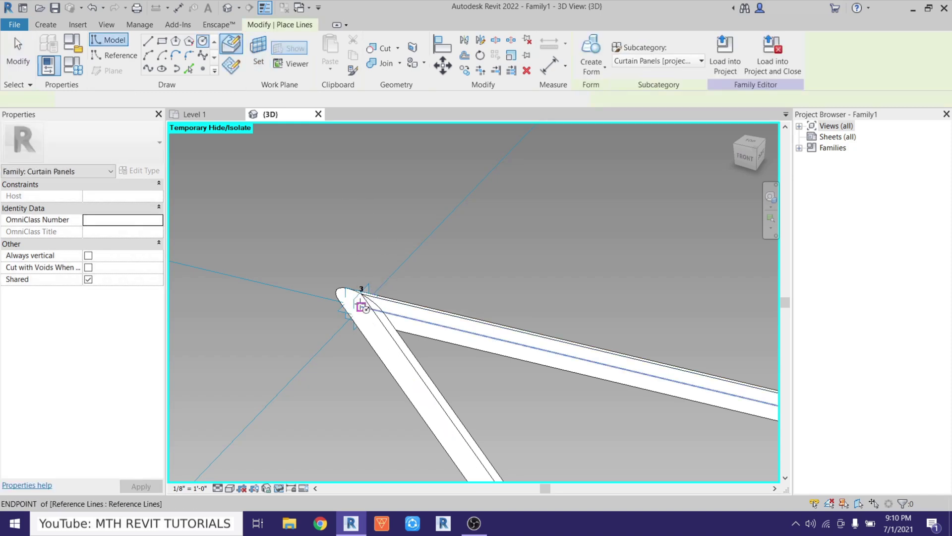
{"action": "left_click", "coordinate": [359, 302]}
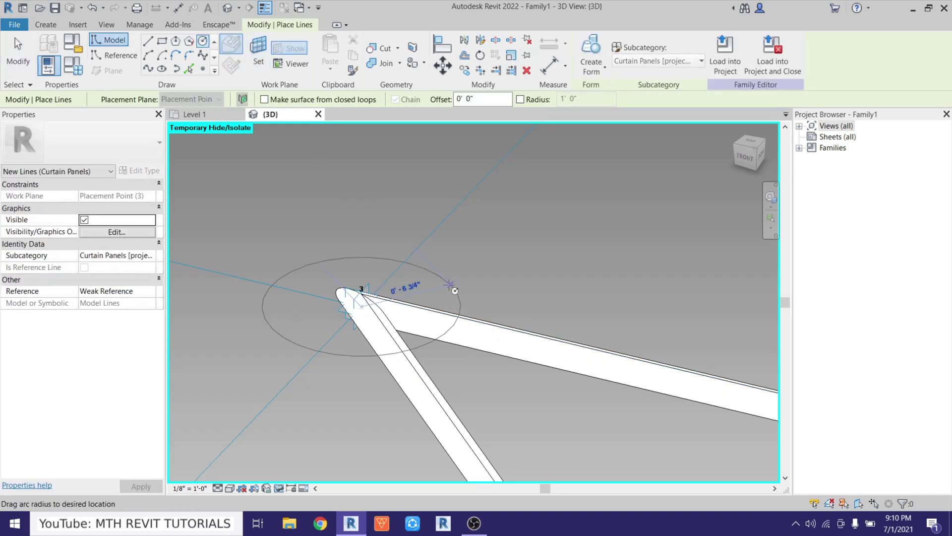
{"action": "type", "text": "0 3"}
{"action": "key", "text": "Return"}
{"action": "key", "text": "Escape"}
{"action": "key", "text": "Escape"}
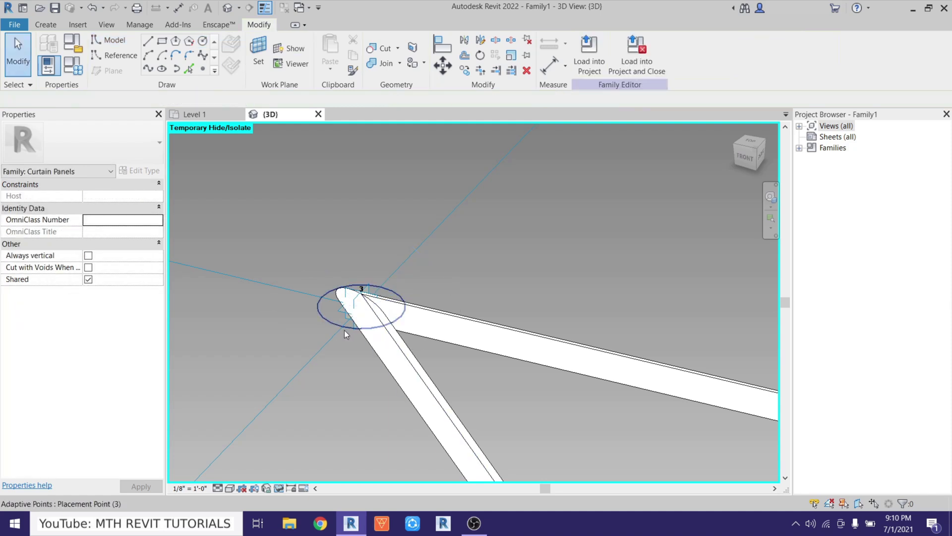
- Create a solid cylinder from the circle at point 3 and set its height to 2 inches
{"action": "left_click", "coordinate": [348, 327]}
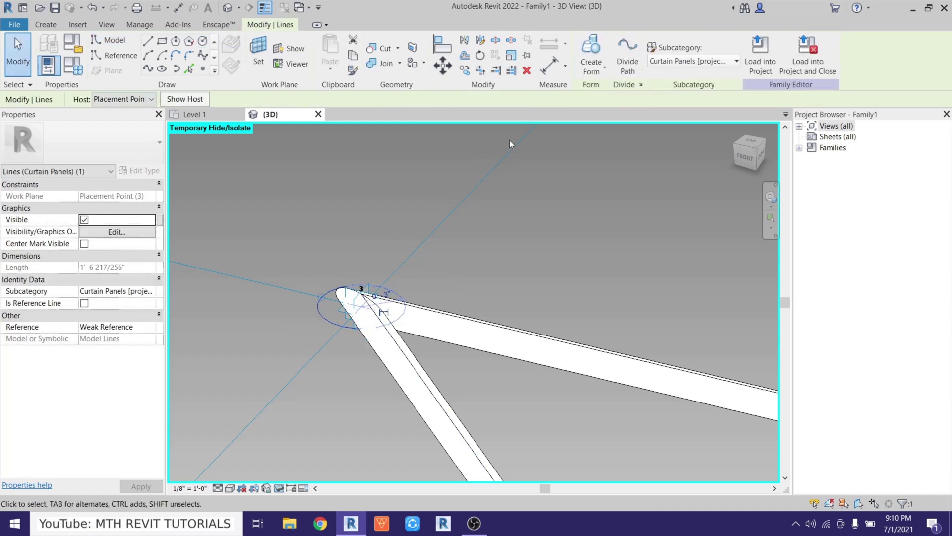
{"action": "left_click", "coordinate": [590, 55]}
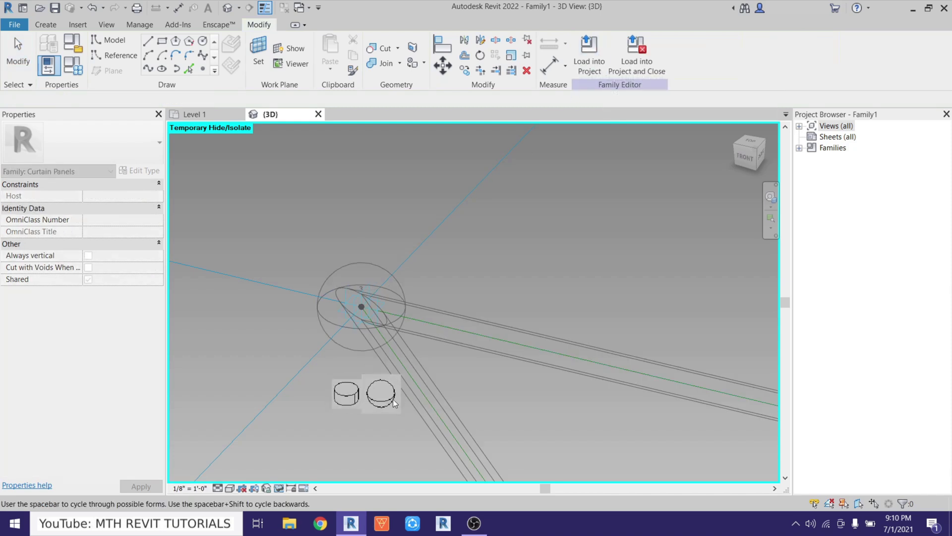
{"action": "left_click", "coordinate": [350, 397]}
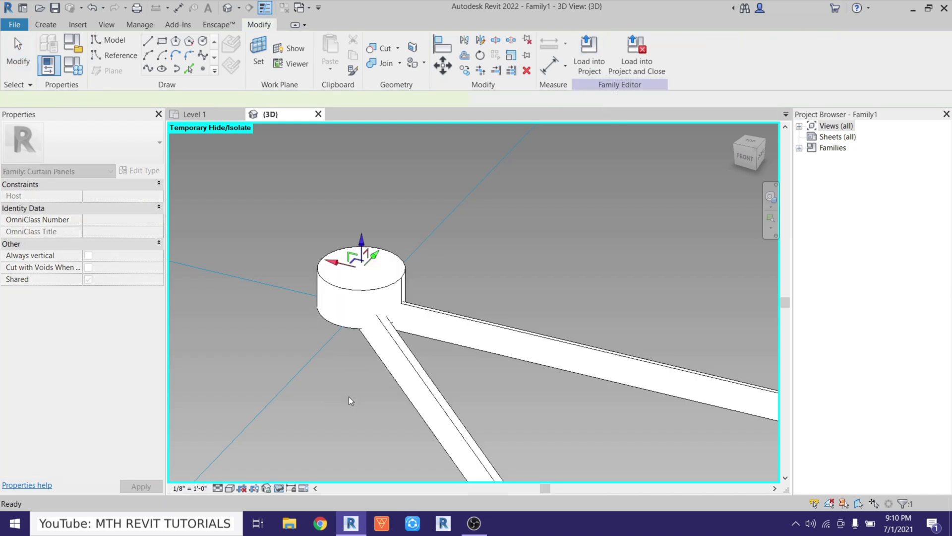
{"action": "middle_click_drag", "start_coordinate": [384, 294], "coordinate": [465, 321]}
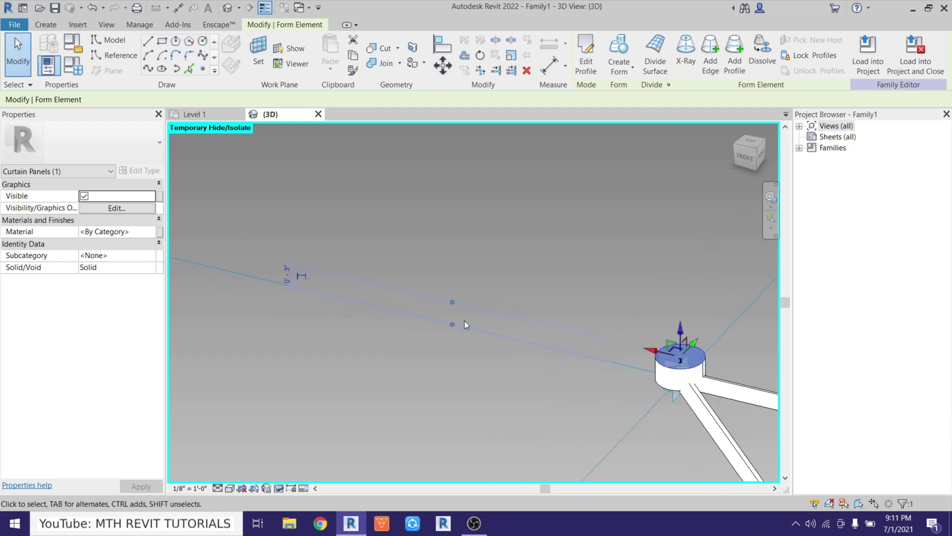
{"action": "left_click", "coordinate": [284, 274]}
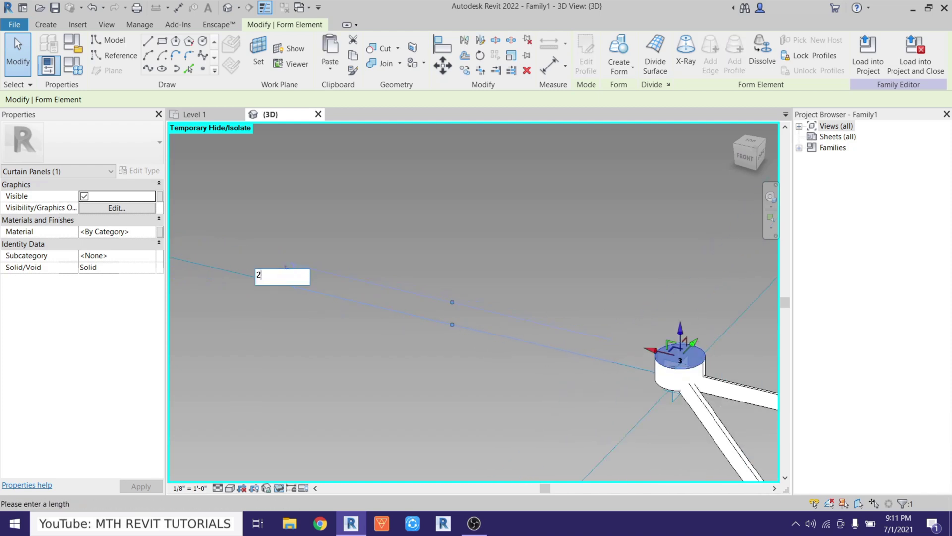
{"action": "key", "text": "Return"}
{"action": "left_click", "coordinate": [526, 379]}
- Draw a 3-inch radius circle centred on adaptive point 2, using that point's horizontal plane as the work plane
{"action": "middle_click_drag", "start_coordinate": [525, 379], "coordinate": [534, 315], "text": "shift"}
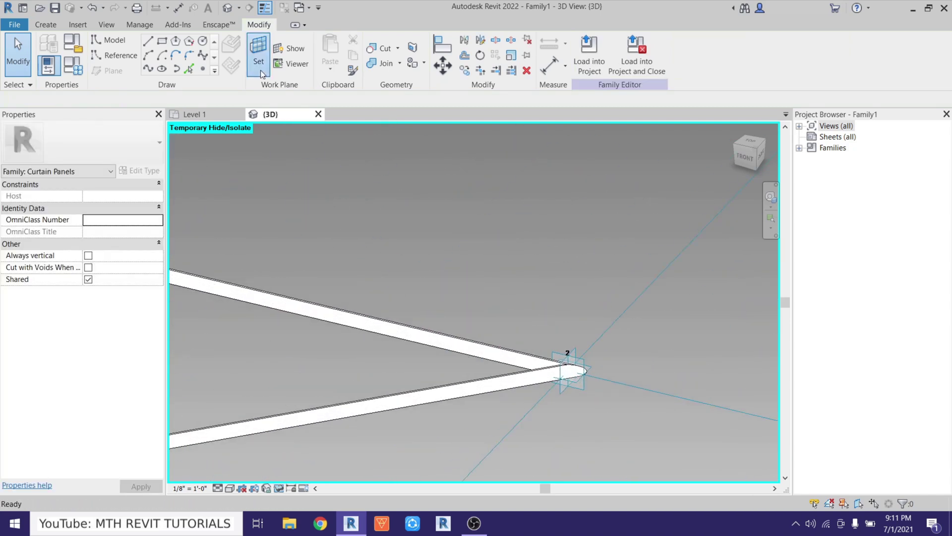
{"action": "left_click", "coordinate": [259, 55]}
{"action": "left_click", "coordinate": [574, 376]}
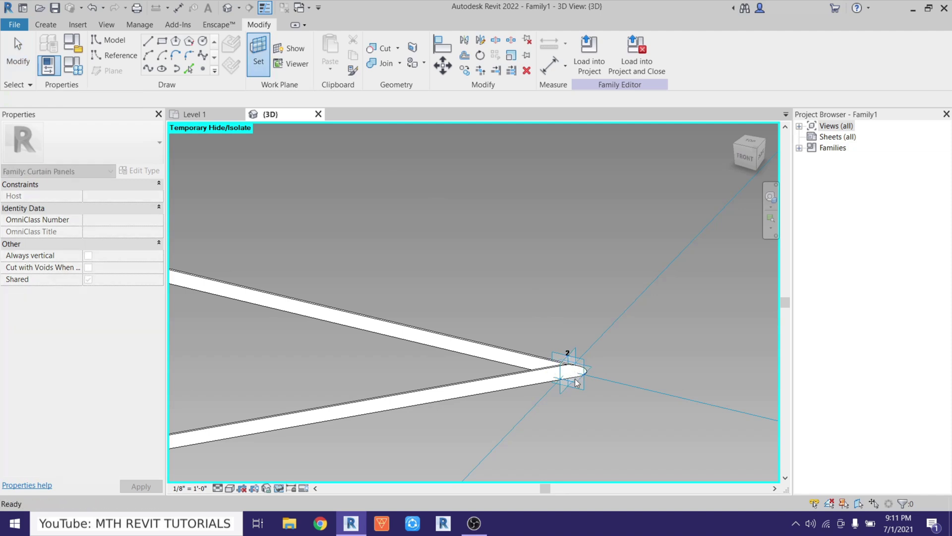
{"action": "left_click", "coordinate": [202, 44]}
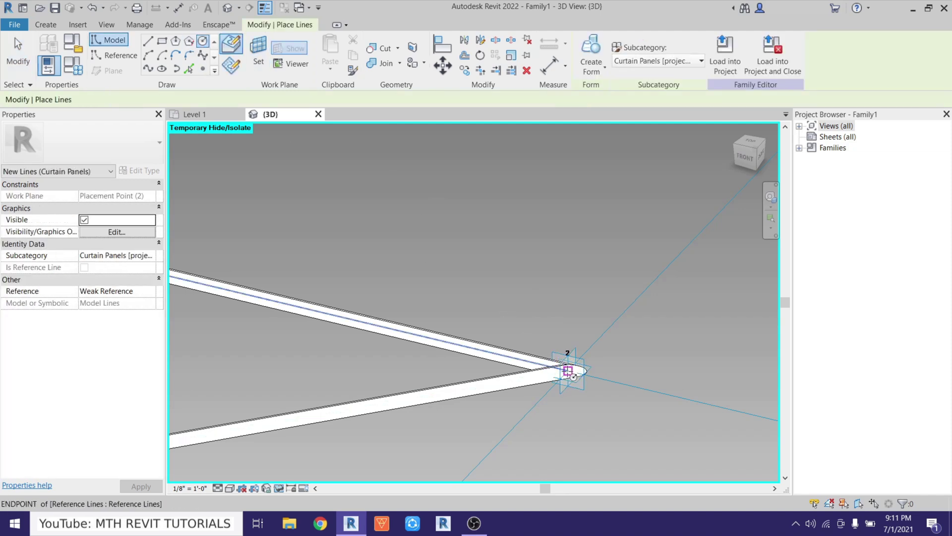
{"action": "left_click", "coordinate": [569, 369]}
{"action": "type", "text": "3\""}
{"action": "key", "text": "Return"}
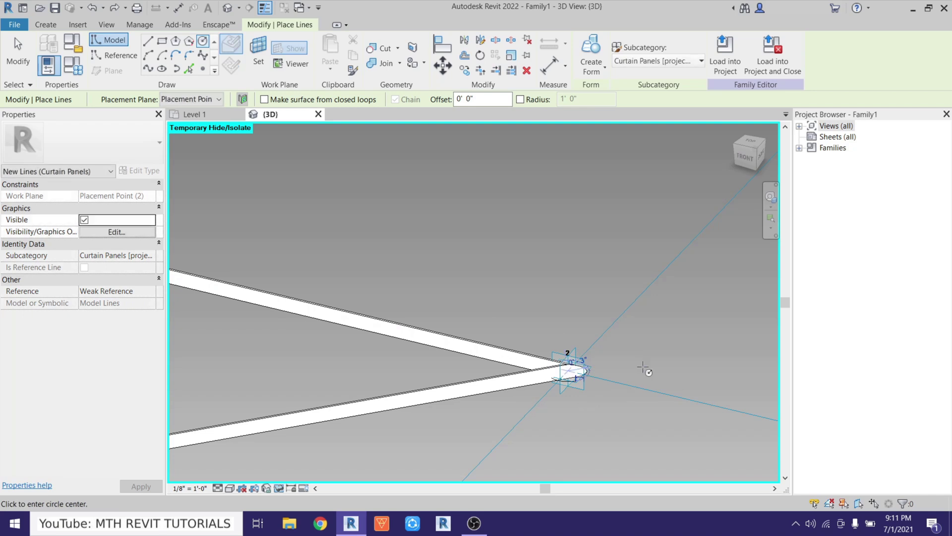
{"action": "key", "text": "Escape"}
- Create a solid cylinder from the circle at point 2 and set its height to 2 inches
{"action": "left_click", "coordinate": [579, 381]}
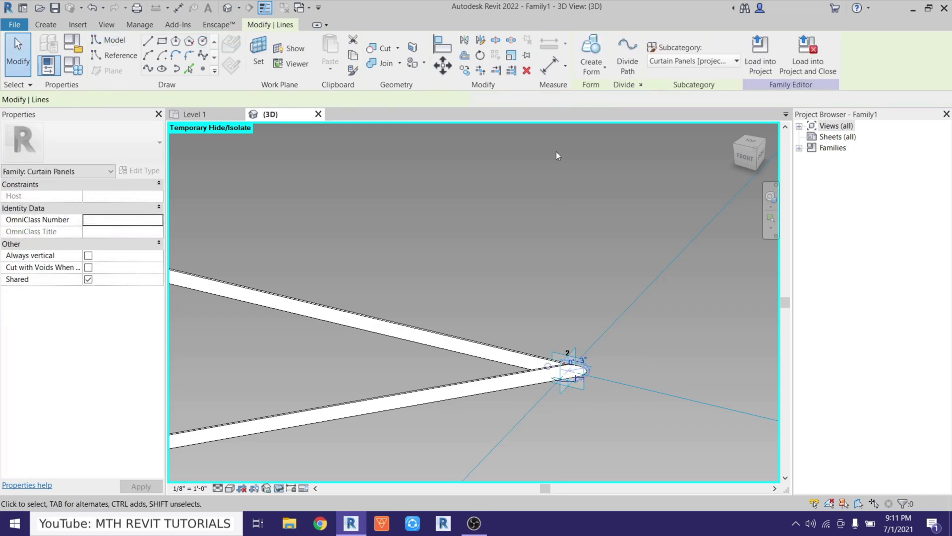
{"action": "left_click", "coordinate": [593, 52]}
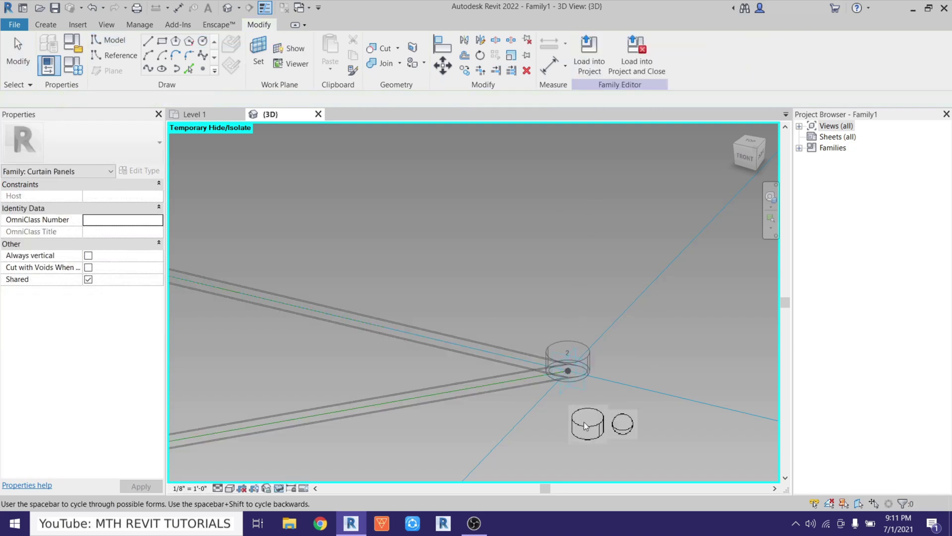
{"action": "left_click", "coordinate": [581, 426]}
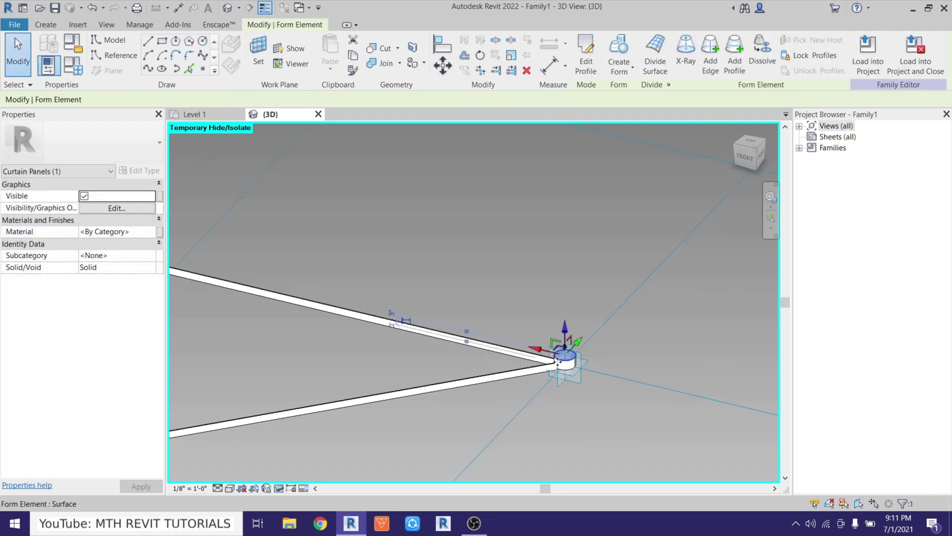
{"action": "middle_click_drag", "start_coordinate": [633, 385], "coordinate": [734, 412]}
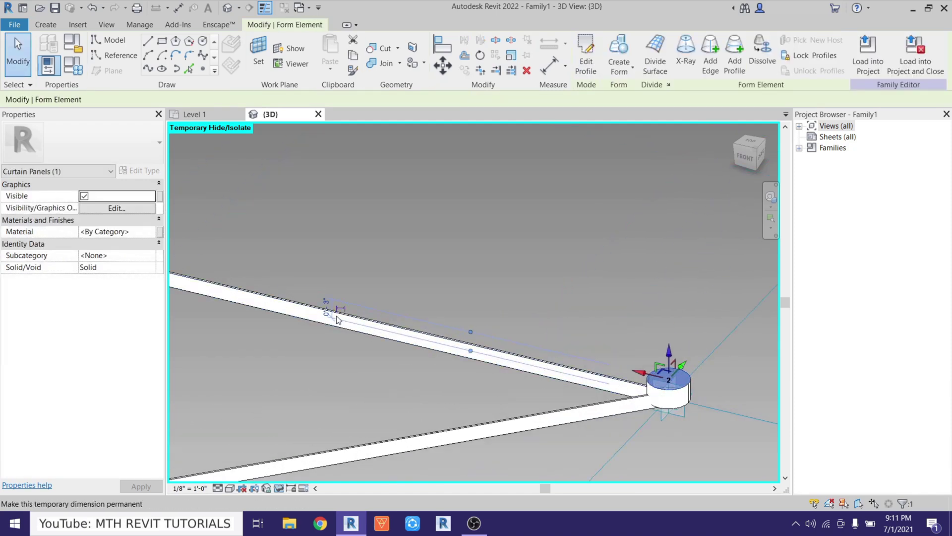
{"action": "left_click", "coordinate": [327, 307]}
{"action": "key", "text": "Return"}
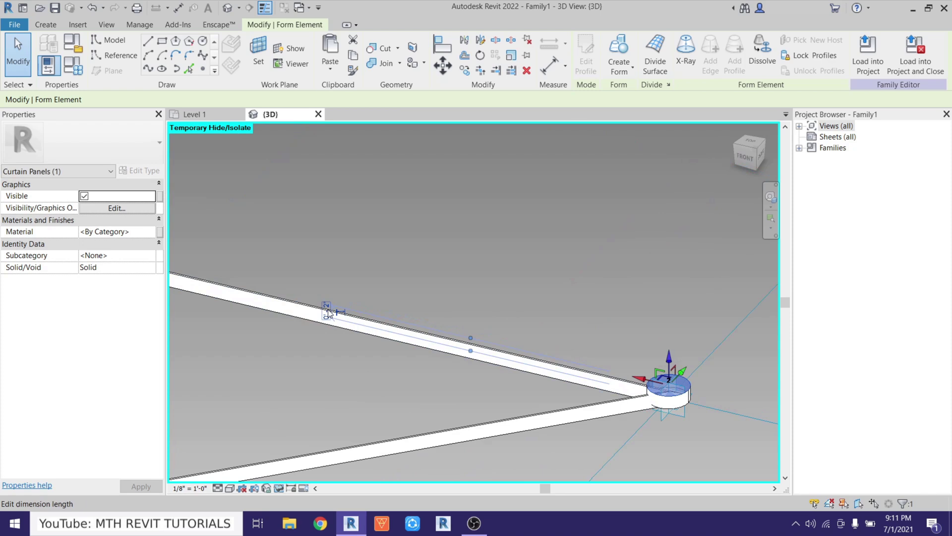
{"action": "left_click", "coordinate": [421, 227]}
- Draw a 3-inch radius circle centred on adaptive point 1, using that point's horizontal plane as the work plane
{"action": "middle_click_drag", "start_coordinate": [434, 252], "coordinate": [596, 324]}
{"action": "scroll", "coordinate": [359, 427], "scroll_direction": "up", "scroll_amount": 2}
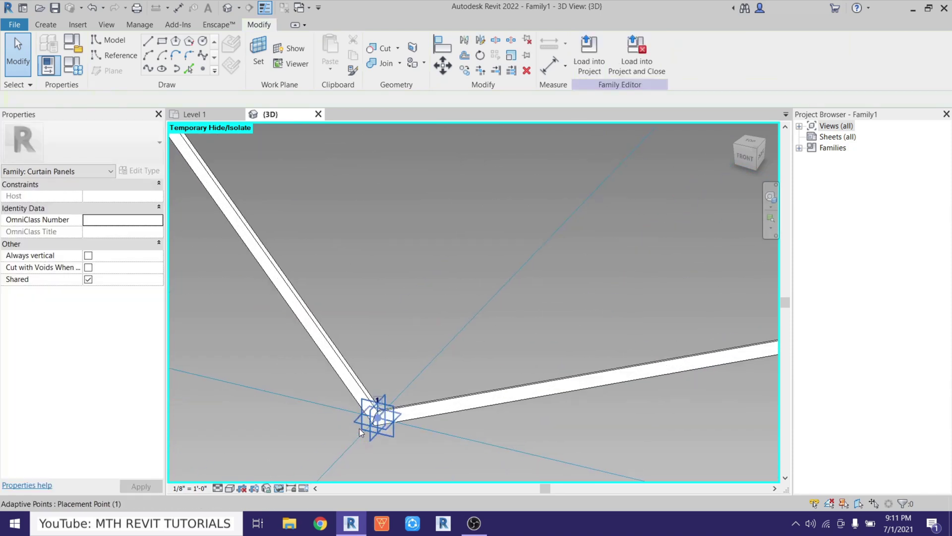
{"action": "left_click", "coordinate": [259, 56]}
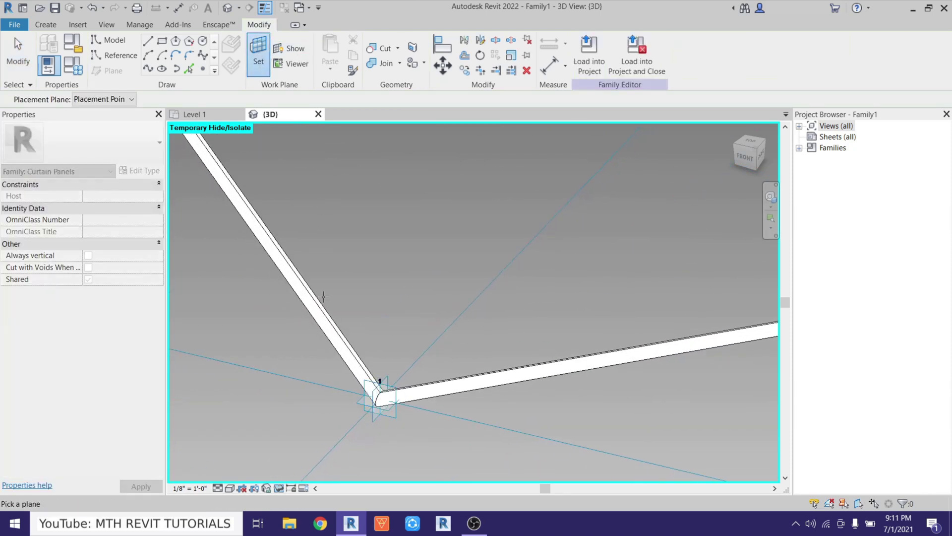
{"action": "left_click", "coordinate": [379, 393]}
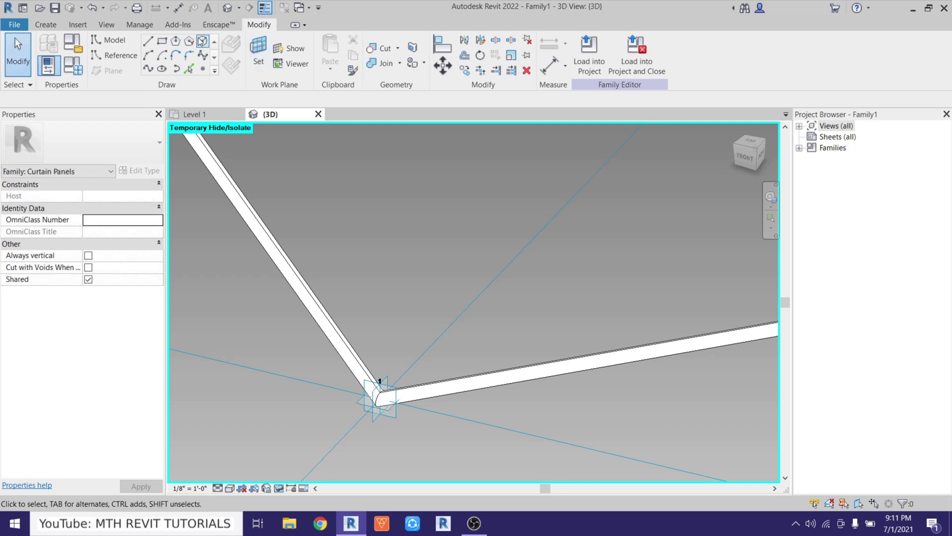
{"action": "left_click", "coordinate": [202, 41]}
{"action": "left_click", "coordinate": [379, 398]}
{"action": "type", "text": "3"}
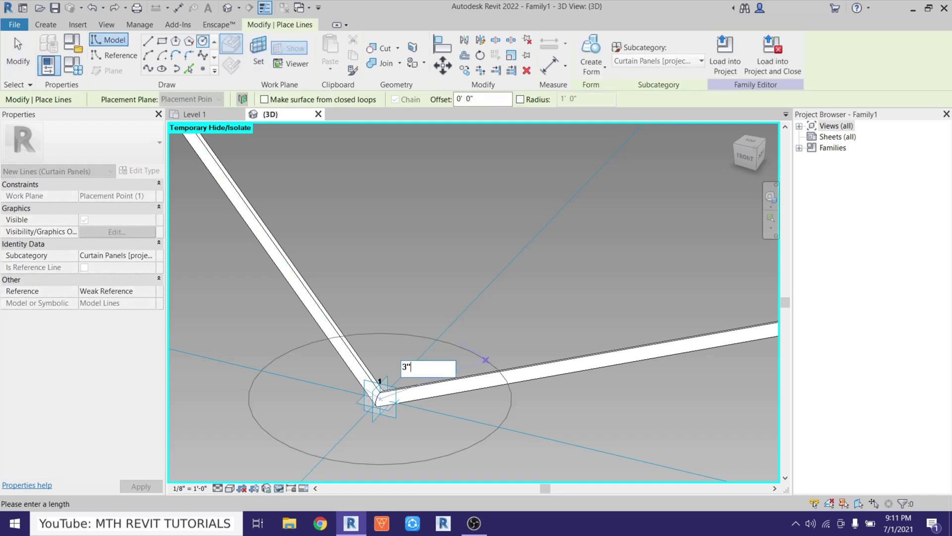
{"action": "type", "text": "\""}
{"action": "key", "text": "Return"}
{"action": "key", "text": "Escape"}
{"action": "key", "text": "Escape"}
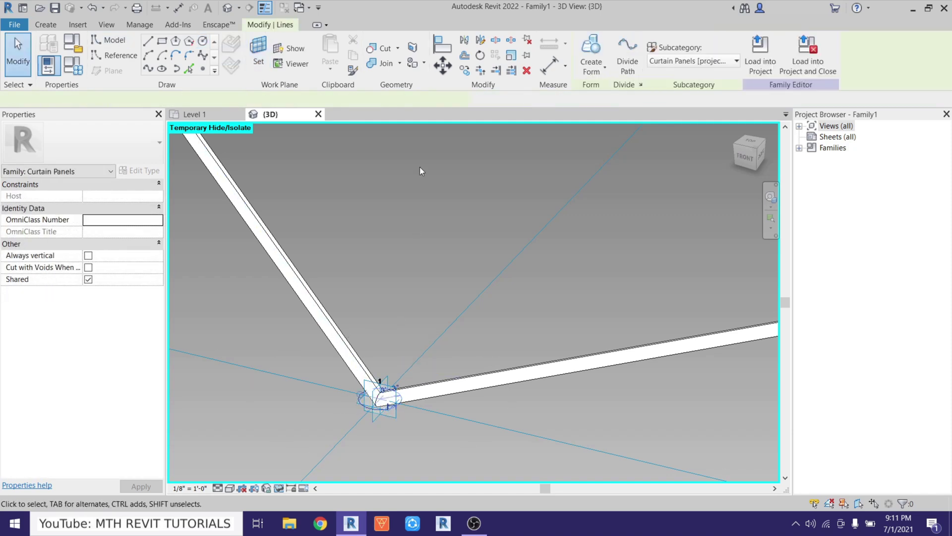
- Create a solid cylinder from the circle at adaptive point 1 and set its height
{"action": "left_click", "coordinate": [591, 50]}
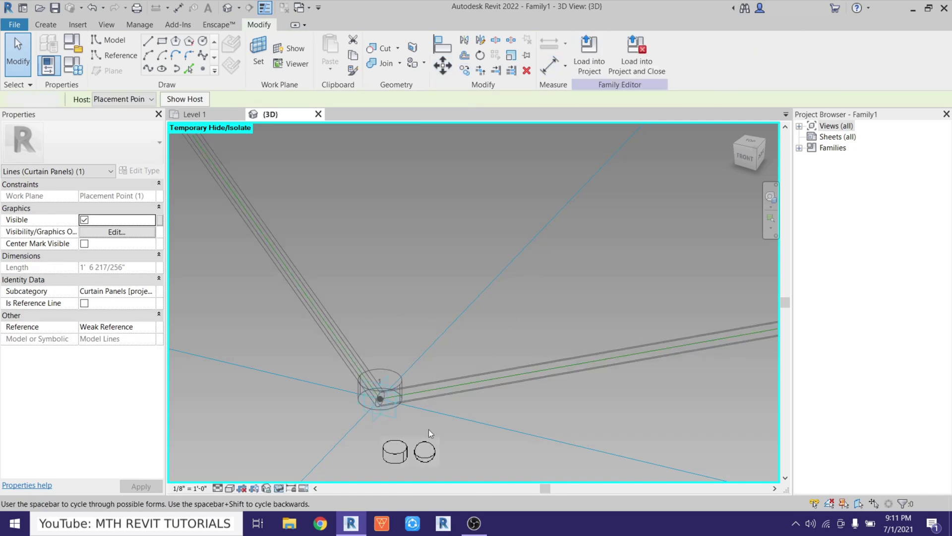
{"action": "left_click", "coordinate": [392, 449]}
{"action": "left_click", "coordinate": [408, 369]}
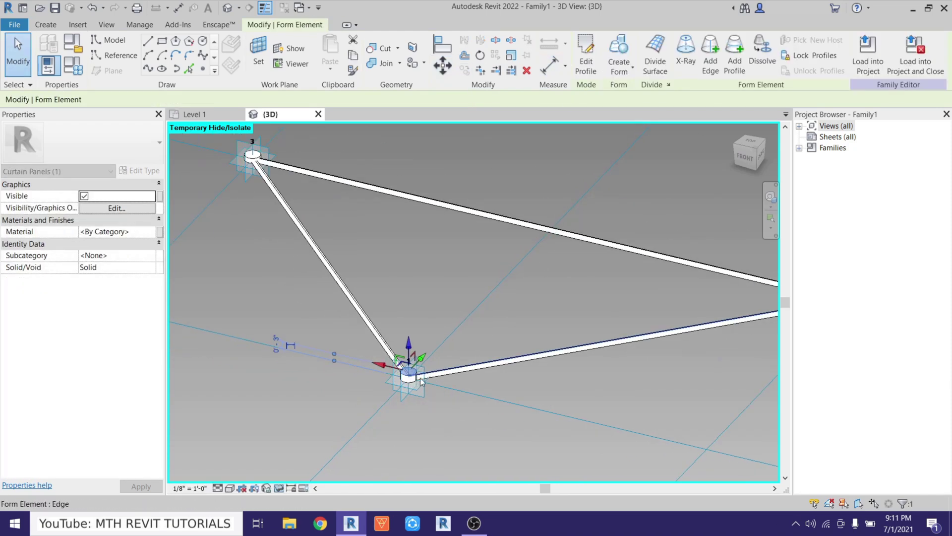
{"action": "scroll", "coordinate": [266, 345], "scroll_direction": "up", "scroll_amount": 3}
{"action": "left_click", "coordinate": [276, 344]}
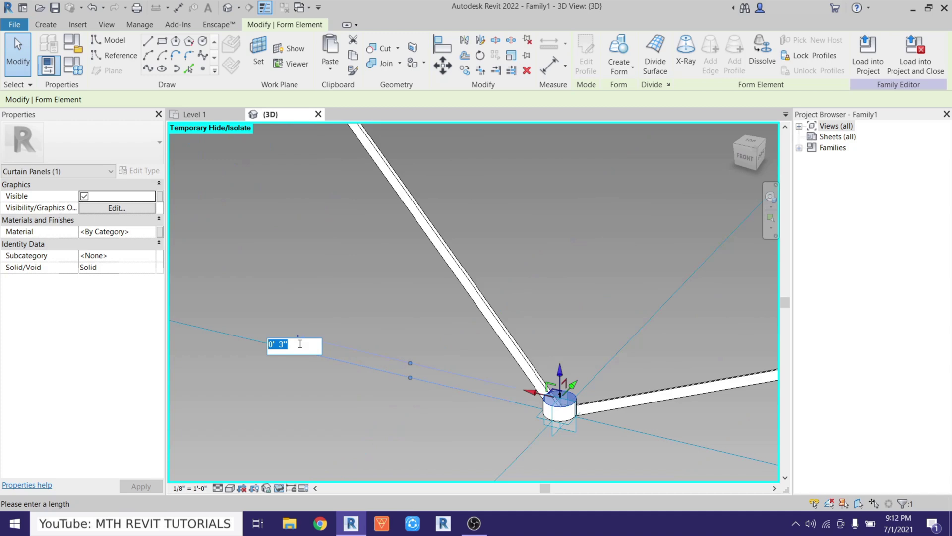
{"action": "key", "text": "Return"}
{"action": "key", "text": "Escape"}
{"action": "scroll", "coordinate": [326, 332], "scroll_direction": "down", "scroll_amount": 3}
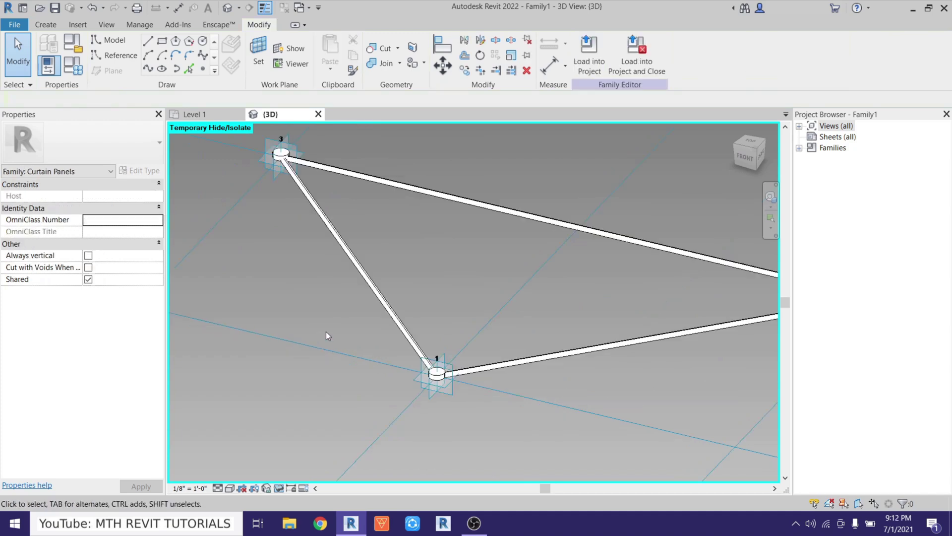
- Reset the temporary hide/isolate so the whole panel is shown in the 3D view
{"action": "middle_click_drag", "start_coordinate": [699, 285], "coordinate": [695, 337]}
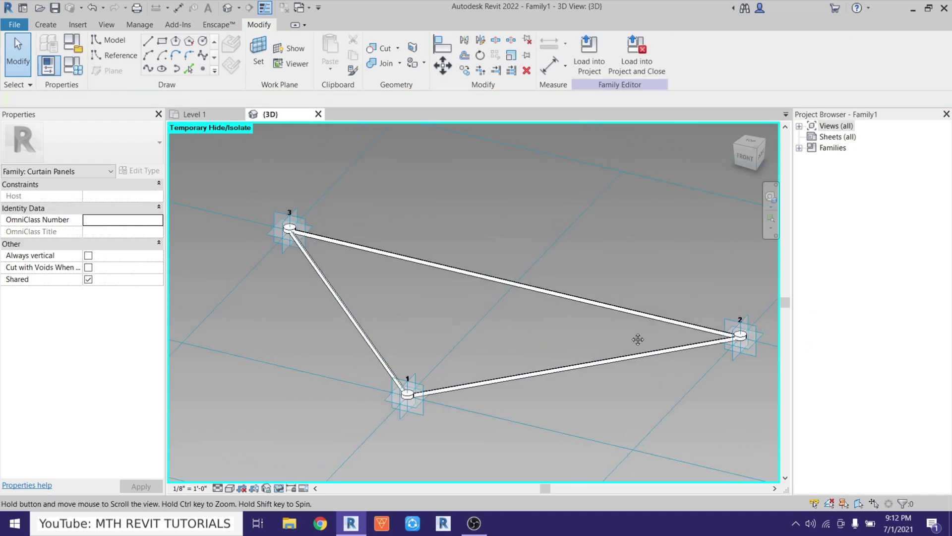
{"action": "middle_click_drag", "start_coordinate": [525, 260], "coordinate": [504, 334], "text": "shift"}
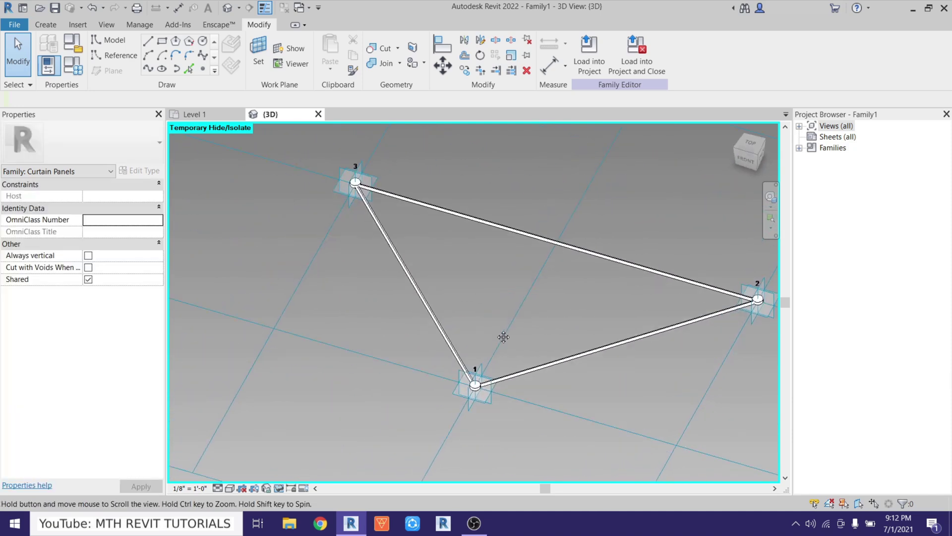
{"action": "left_click", "coordinate": [279, 488]}
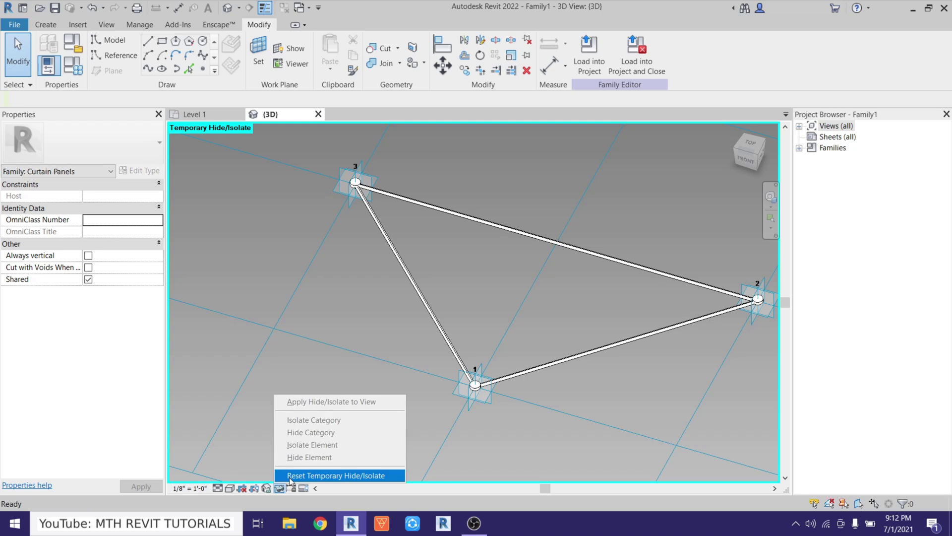
{"action": "left_click", "coordinate": [349, 475]}
- Associate the material of the tubular frame around the panel with a new type parameter named Frame, under Materials and Finishes
{"action": "middle_click_drag", "start_coordinate": [525, 433], "coordinate": [664, 399], "text": "shift"}
{"action": "scroll", "coordinate": [264, 381], "scroll_direction": "up", "scroll_amount": 5}
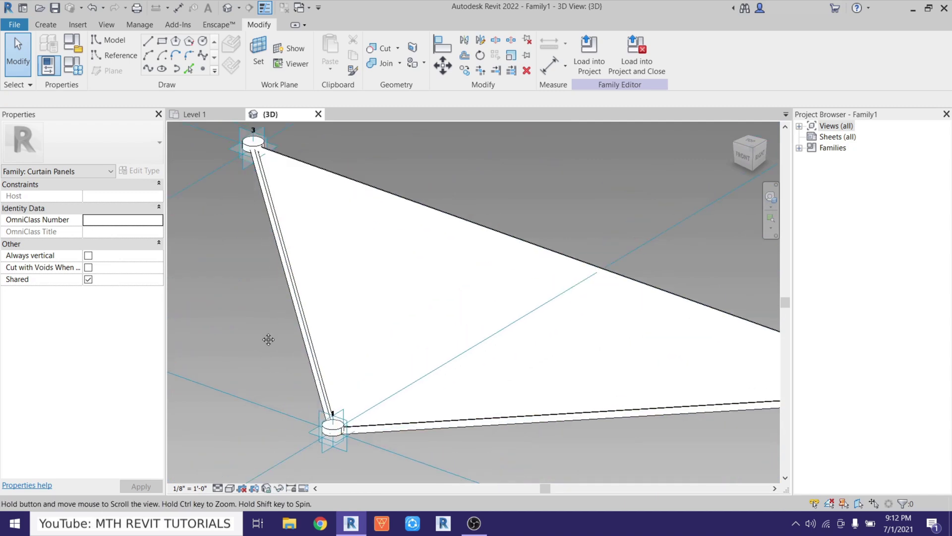
{"action": "middle_click_drag", "start_coordinate": [237, 213], "coordinate": [268, 267]}
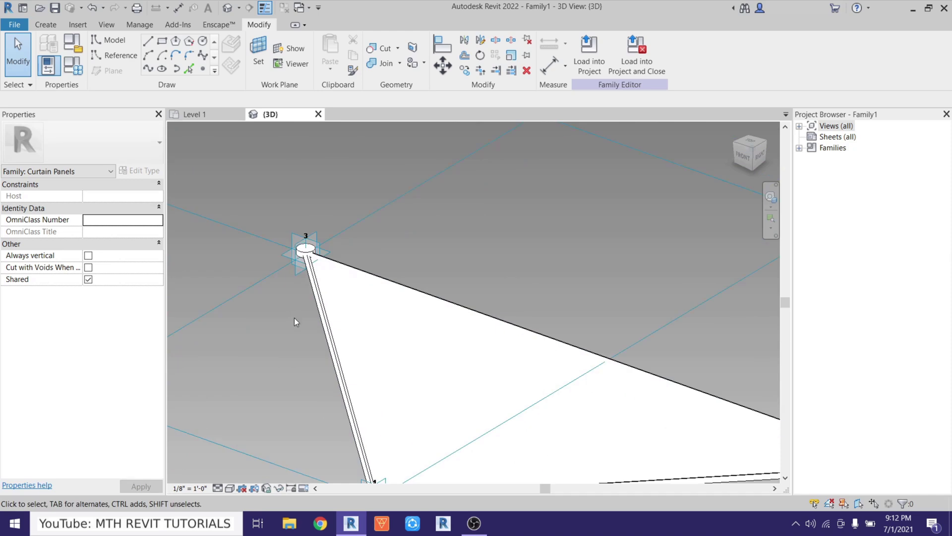
{"action": "key", "text": "Tab"}
{"action": "key", "text": "Tab"}
{"action": "key", "text": "Tab"}
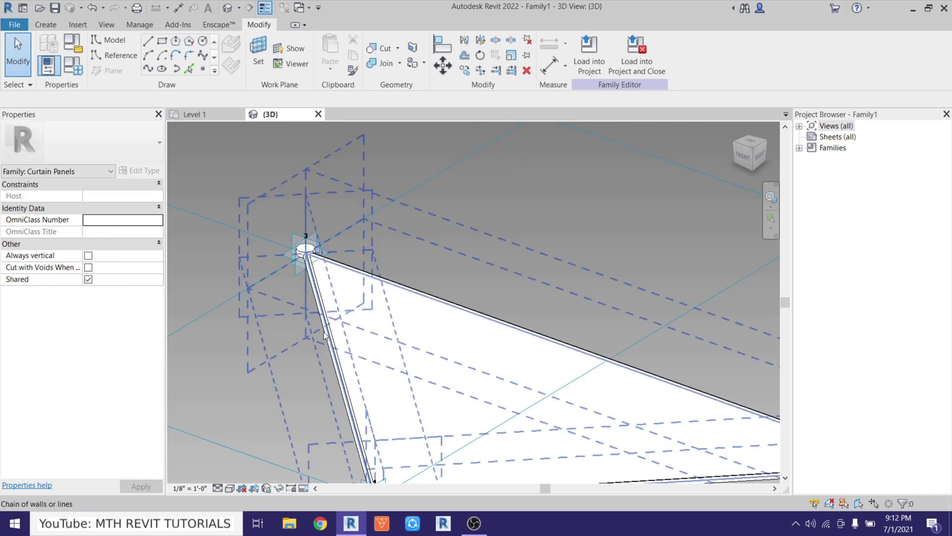
{"action": "key", "text": "Tab"}
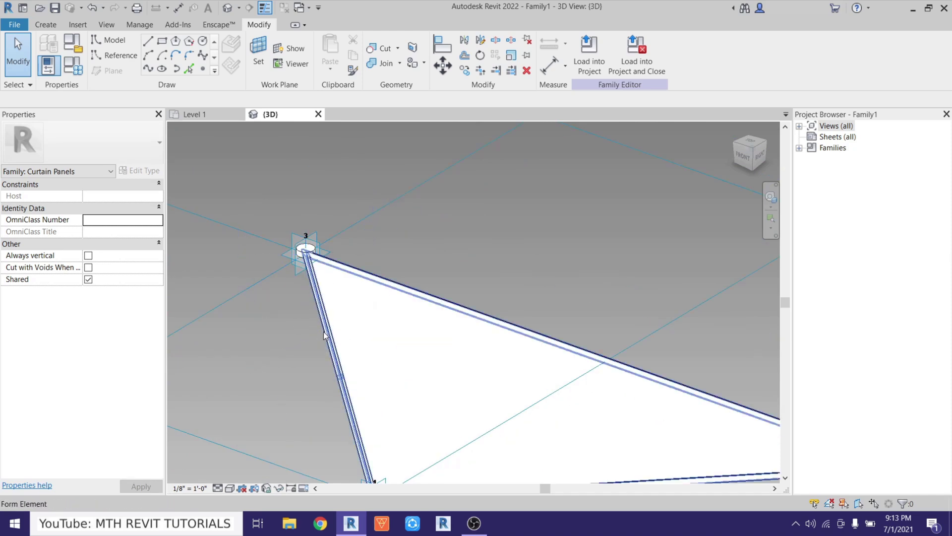
{"action": "left_click", "coordinate": [323, 335]}
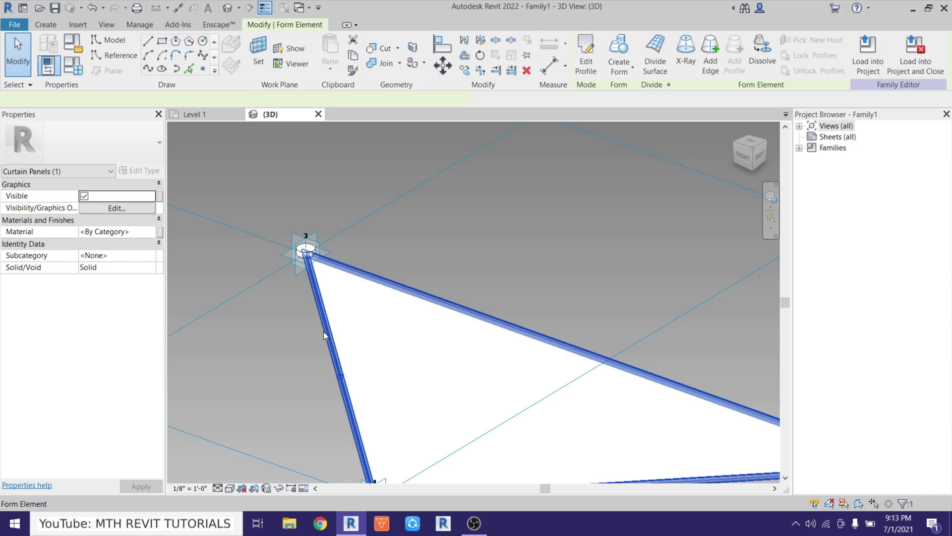
{"action": "left_click", "coordinate": [159, 232]}
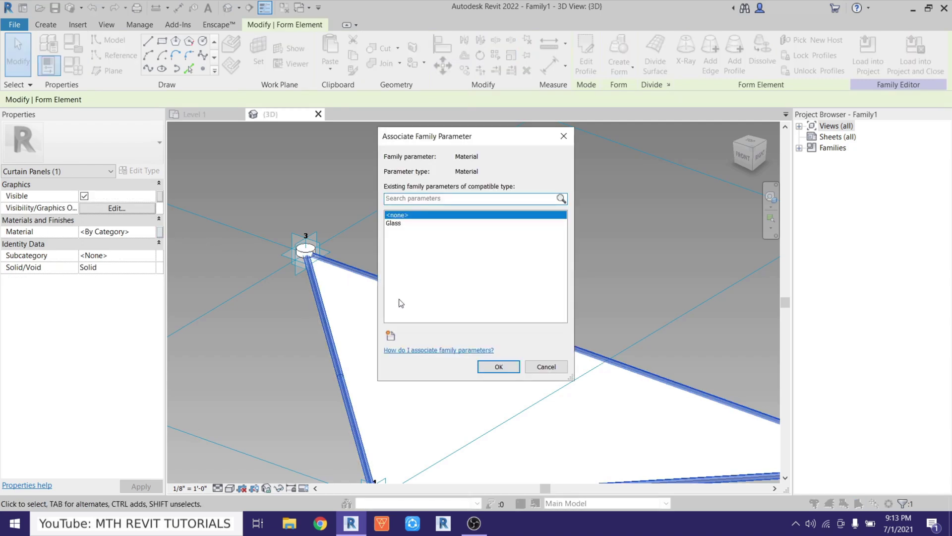
{"action": "left_click", "coordinate": [391, 337]}
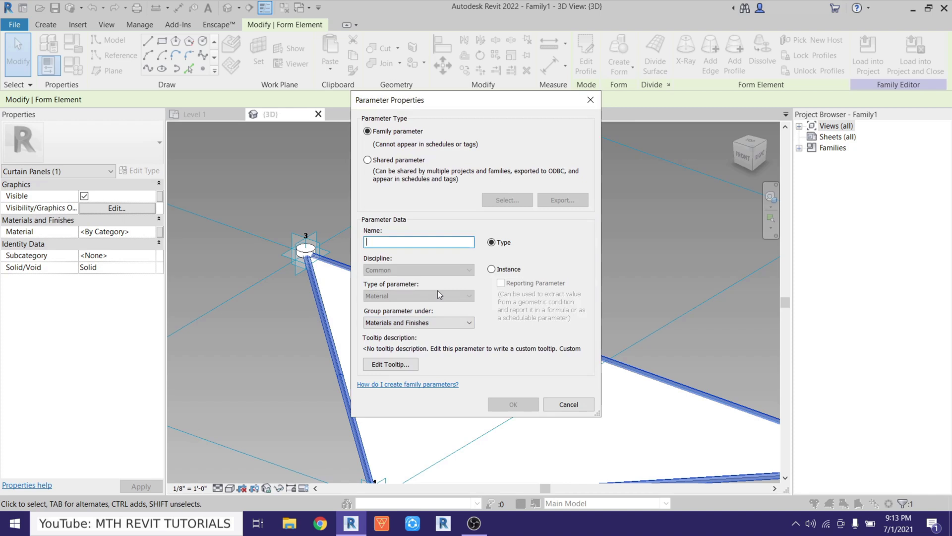
{"action": "type", "text": "Frame"}
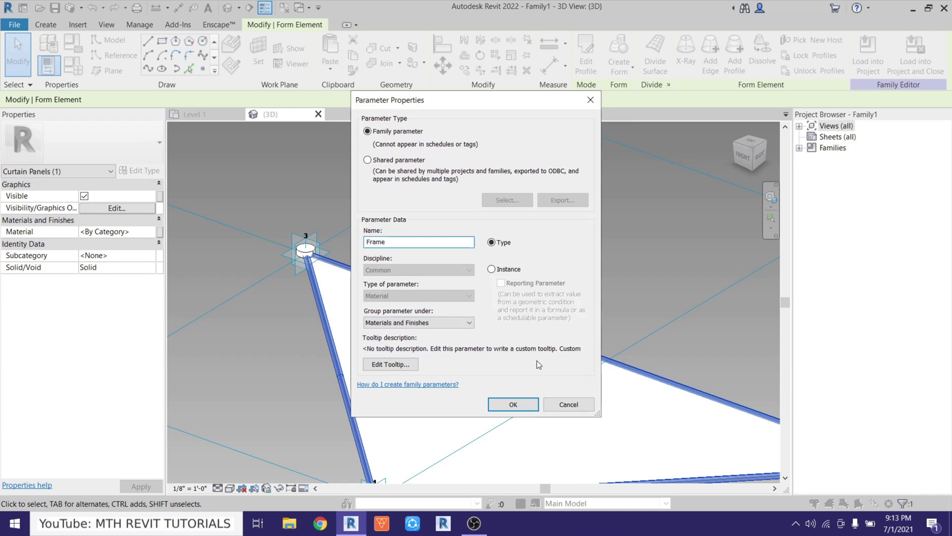
{"action": "left_click", "coordinate": [513, 402]}
{"action": "left_click", "coordinate": [498, 366]}
{"action": "left_click", "coordinate": [534, 236]}
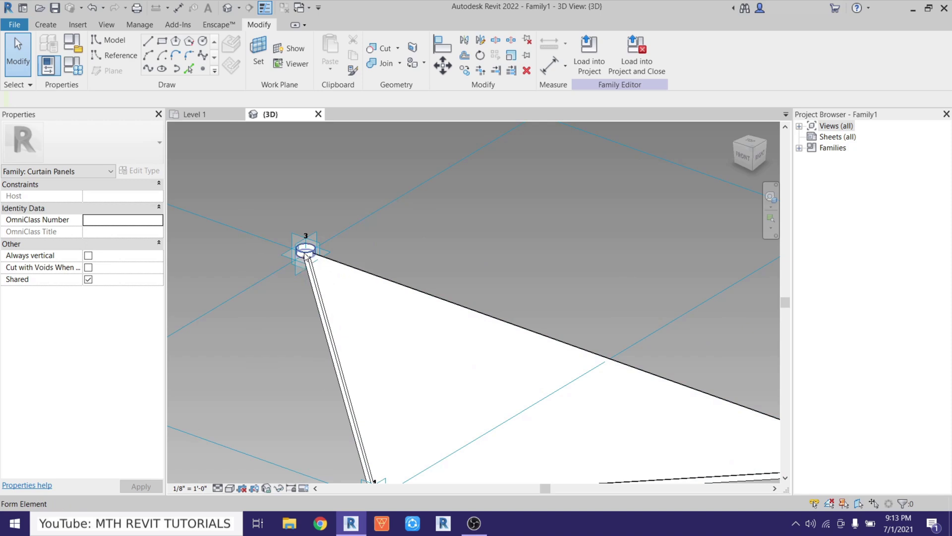
- Associate the material of all three corner cylinders with a new type parameter named Corner Joints, under Materials and Finishes
{"action": "left_click", "coordinate": [306, 255]}
{"action": "key", "text": "z"}
{"action": "key", "text": "f"}
{"action": "scroll", "coordinate": [476, 342], "scroll_direction": "up", "scroll_amount": 4}
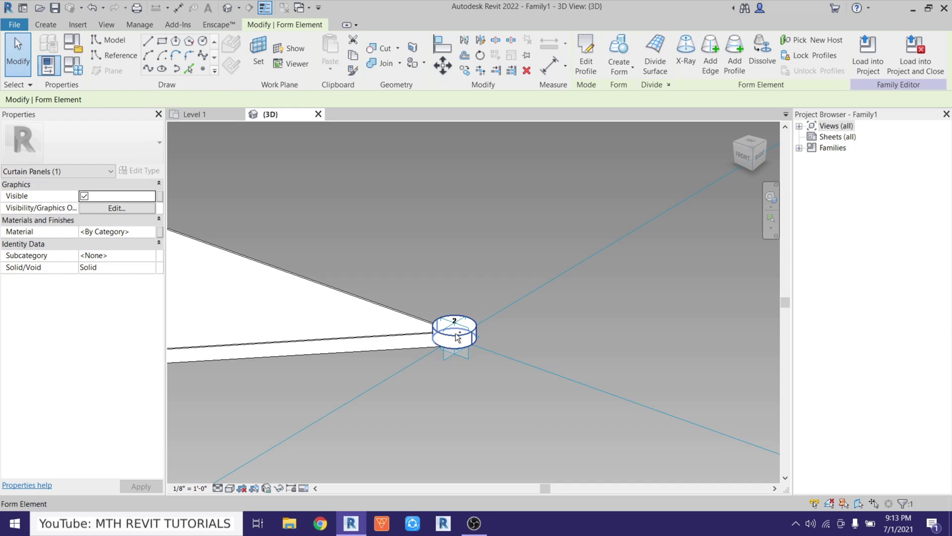
{"action": "left_click", "coordinate": [457, 337], "text": "ctrl"}
{"action": "scroll", "coordinate": [513, 315], "scroll_direction": "down", "scroll_amount": 3}
{"action": "middle_click_drag", "start_coordinate": [278, 340], "coordinate": [561, 400]}
{"action": "scroll", "coordinate": [561, 404], "scroll_direction": "down", "scroll_amount": 3}
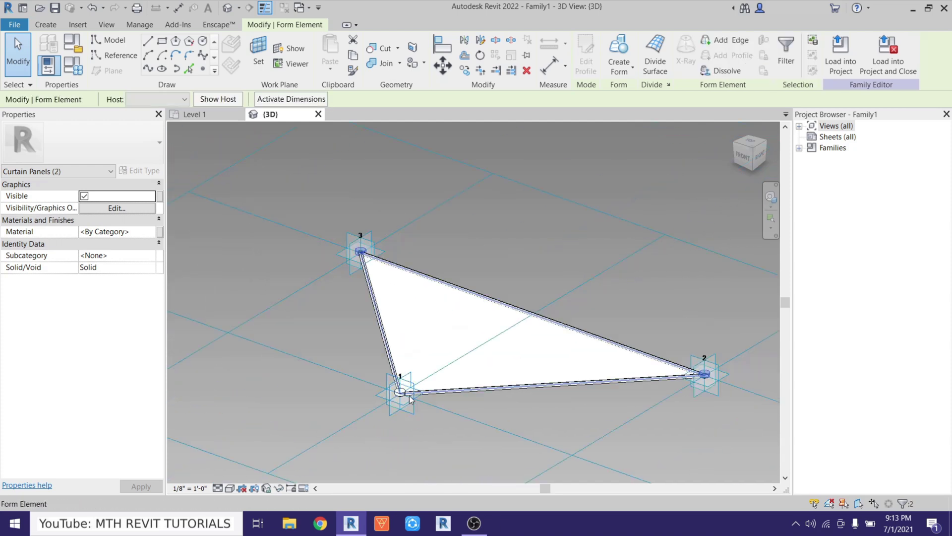
{"action": "scroll", "coordinate": [410, 395], "scroll_direction": "up", "scroll_amount": 5}
{"action": "key", "text": "Tab"}
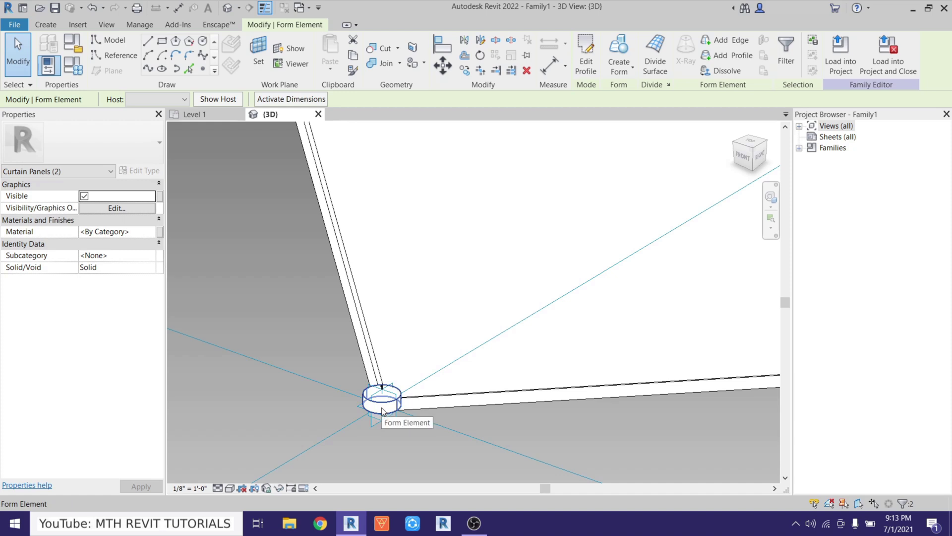
{"action": "left_click", "coordinate": [382, 408], "text": "ctrl"}
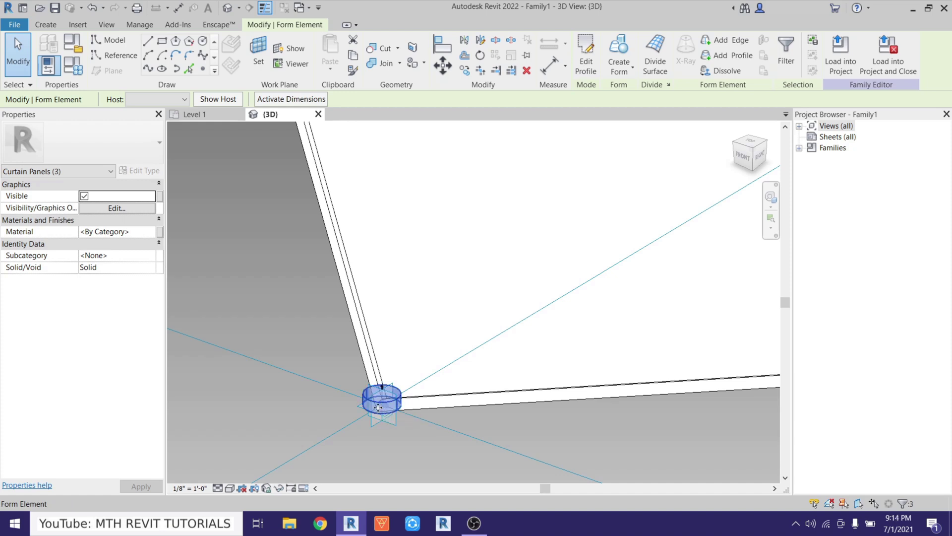
{"action": "scroll", "coordinate": [379, 408], "scroll_direction": "down", "scroll_amount": 3}
{"action": "left_click", "coordinate": [159, 233]}
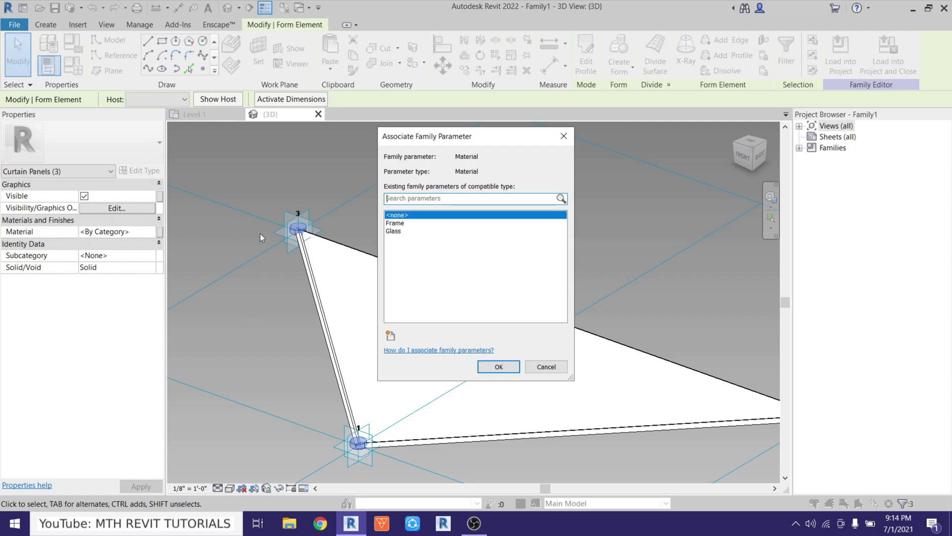
{"action": "left_click", "coordinate": [390, 334]}
{"action": "type", "text": "Corner Joints"}
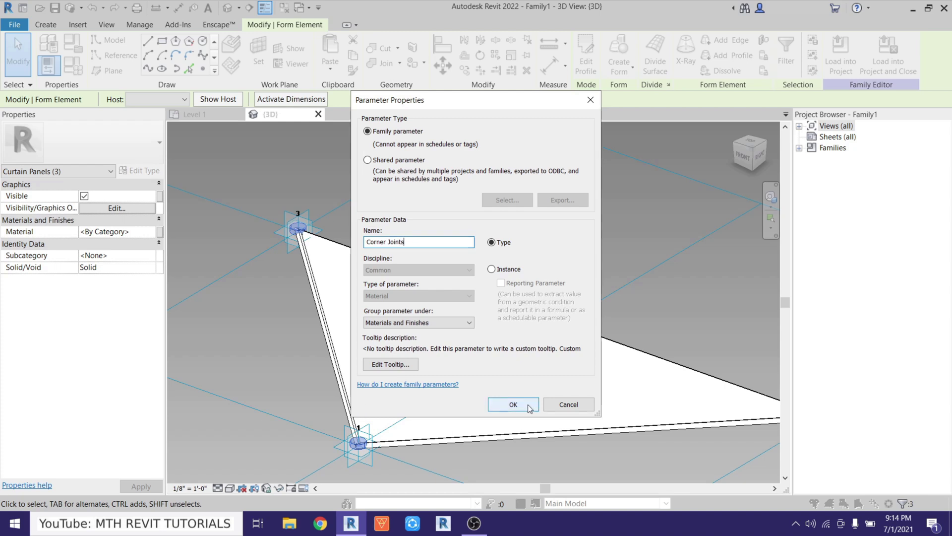
{"action": "left_click", "coordinate": [514, 404]}
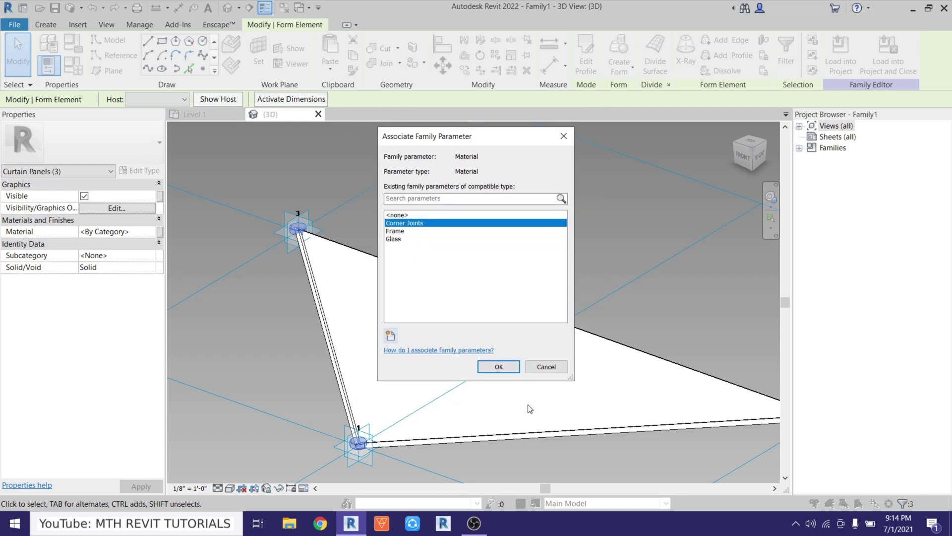
{"action": "left_click", "coordinate": [499, 367]}
{"action": "left_click", "coordinate": [258, 332]}
- Save the curtain panel family as Pattern 1 in the Glass Dome House folder
{"action": "scroll", "coordinate": [278, 332], "scroll_direction": "down", "scroll_amount": 3}
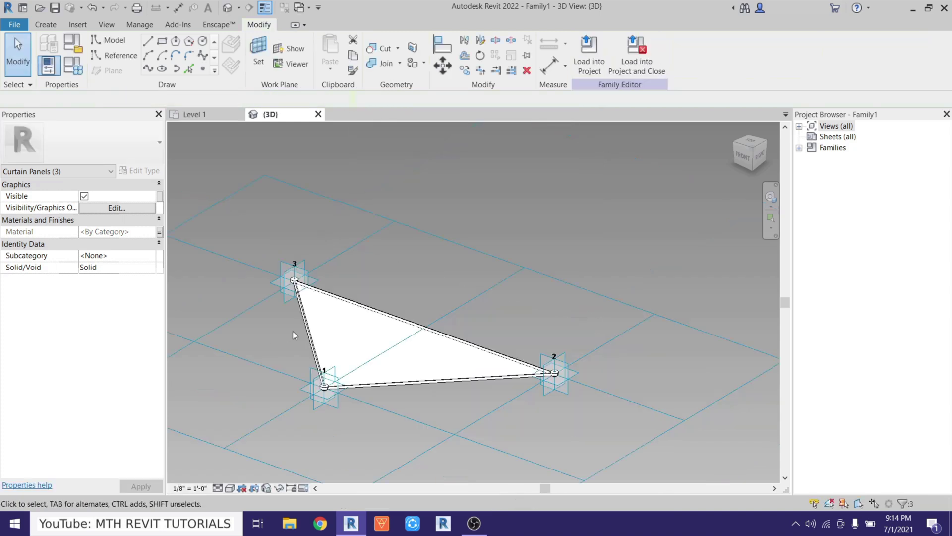
{"action": "left_click", "coordinate": [14, 24]}
{"action": "mouse_move", "coordinate": [35, 186]}
{"action": "left_click", "coordinate": [174, 168]}
{"action": "type", "text": "Pattern"}
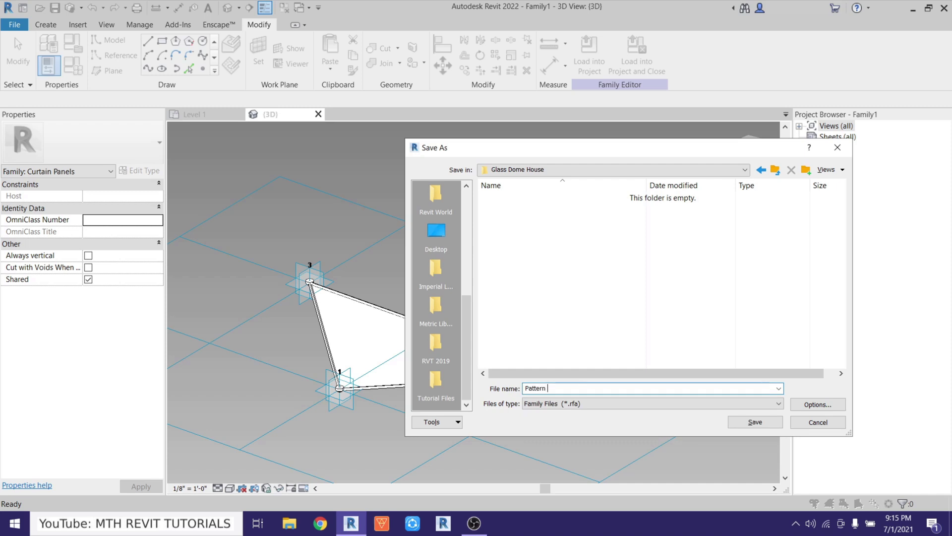
{"action": "type", "text": " 1"}
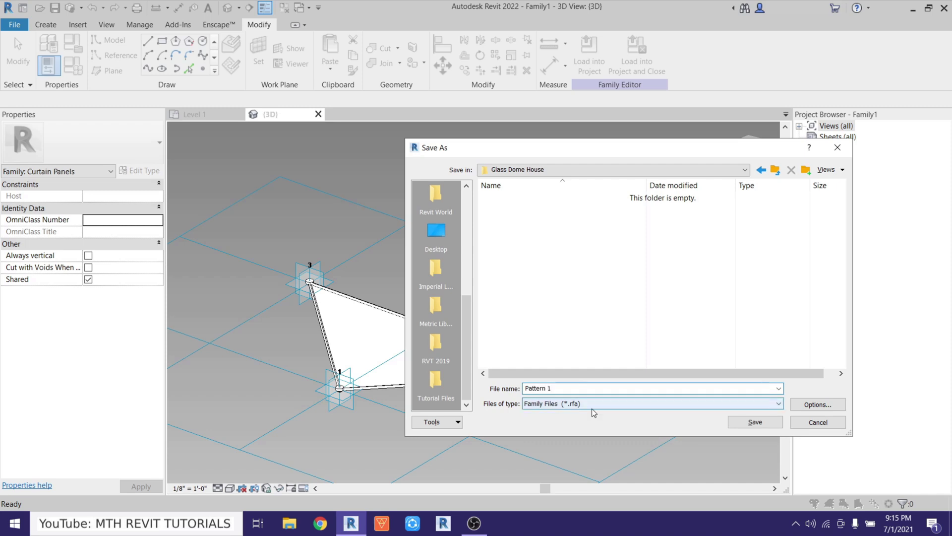
{"action": "left_click", "coordinate": [751, 424]}
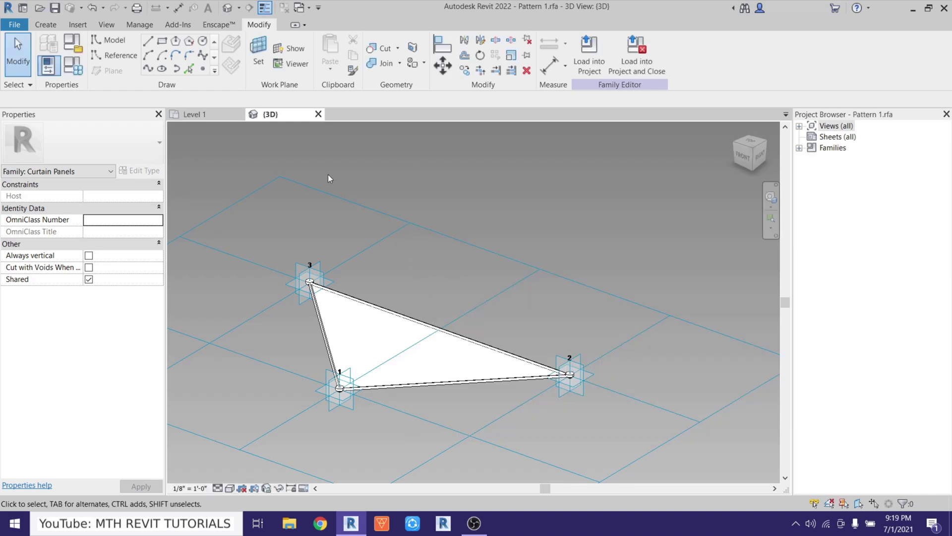
- Create a new project from the Imperial-Architectural Template
{"action": "left_click", "coordinate": [15, 24]}
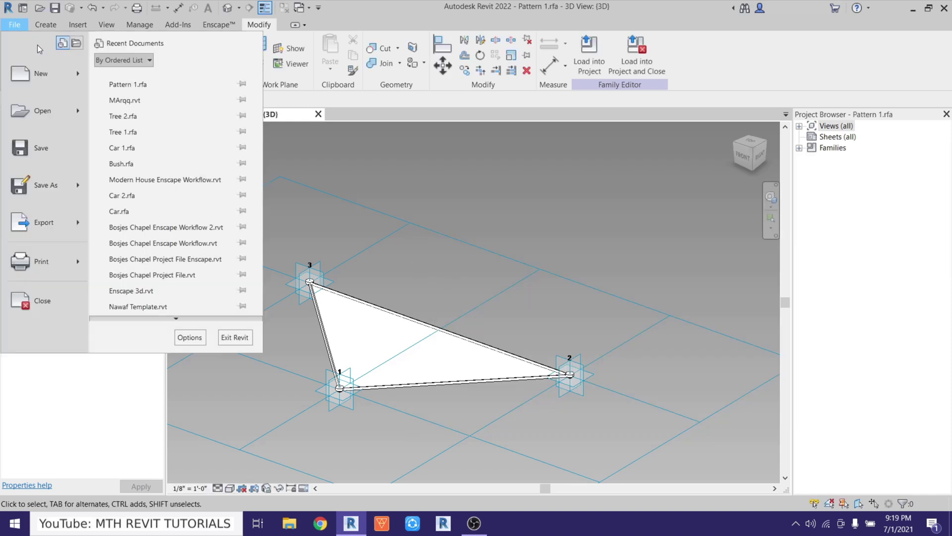
{"action": "mouse_move", "coordinate": [40, 74]}
{"action": "left_click", "coordinate": [100, 77]}
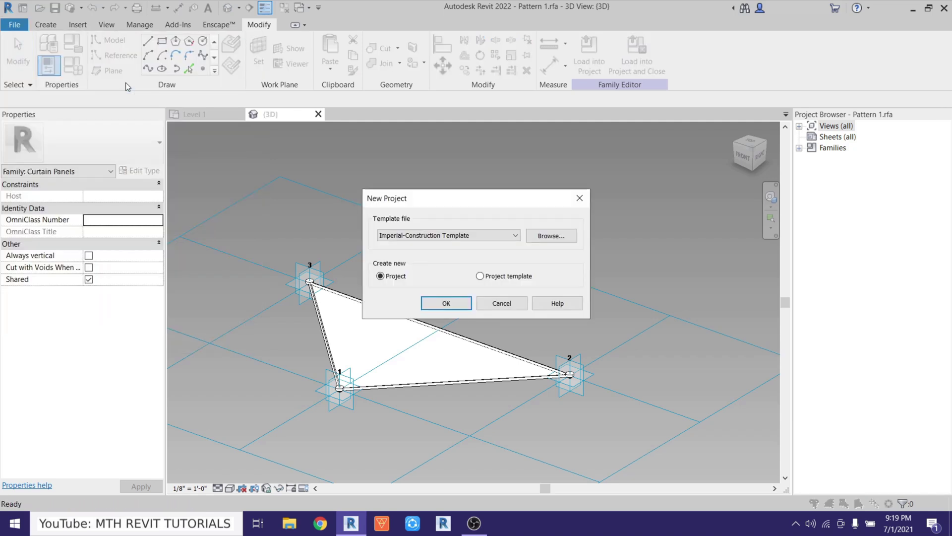
{"action": "left_click", "coordinate": [409, 235]}
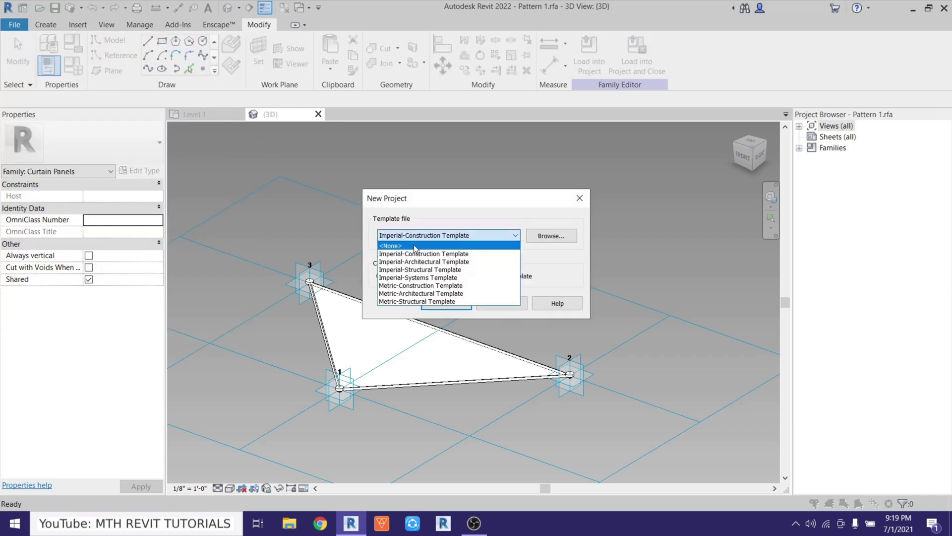
{"action": "left_click", "coordinate": [424, 262]}
{"action": "left_click", "coordinate": [459, 307]}
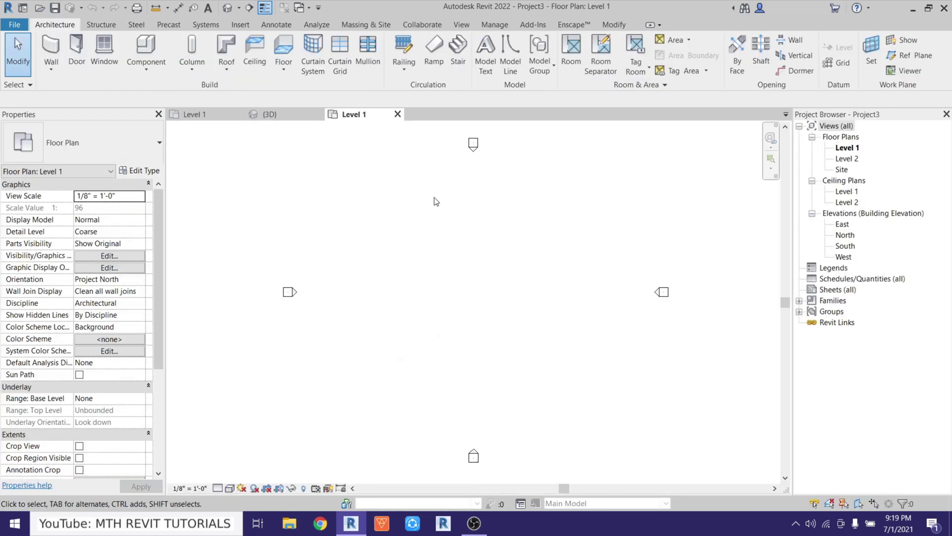
- Start an in-place mass named Glass Dome House in the Level 1 floor plan
{"action": "left_click", "coordinate": [373, 25]}
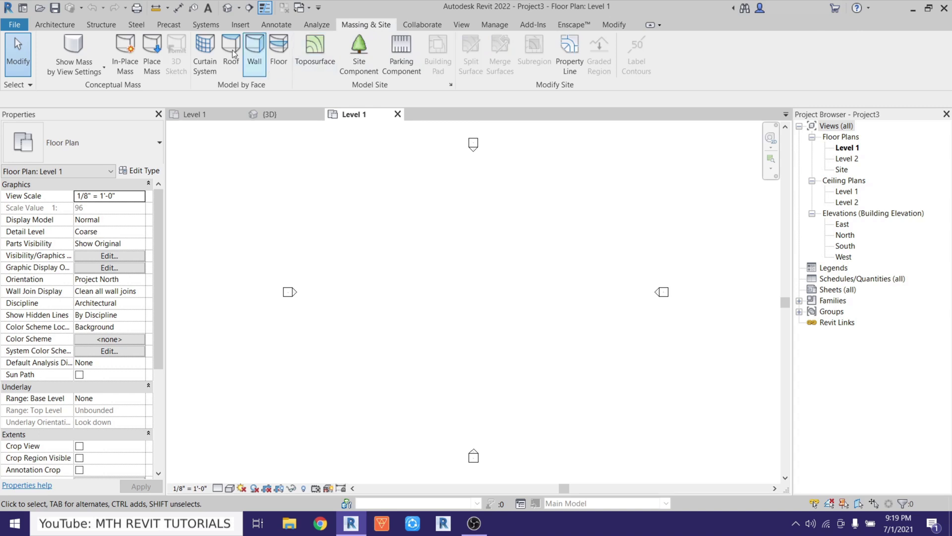
{"action": "left_click", "coordinate": [125, 49]}
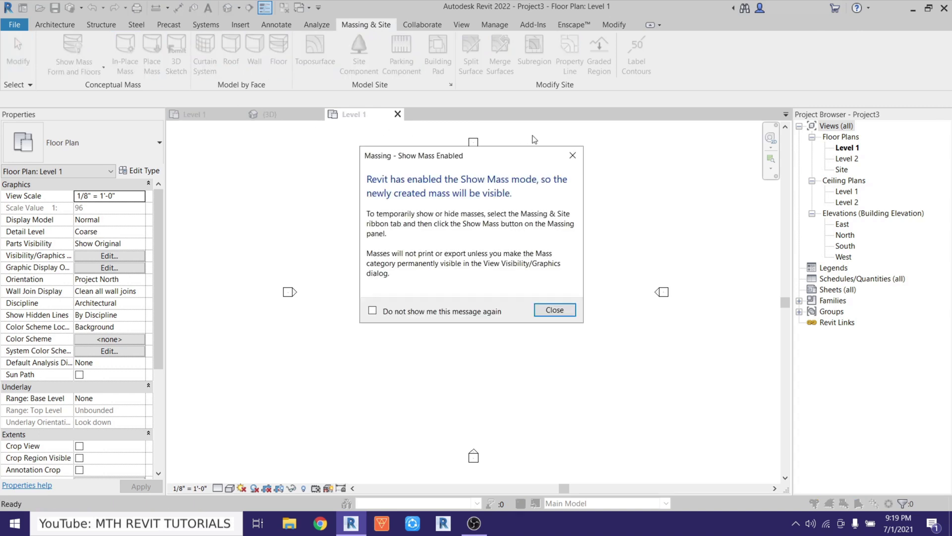
{"action": "left_click", "coordinate": [573, 156]}
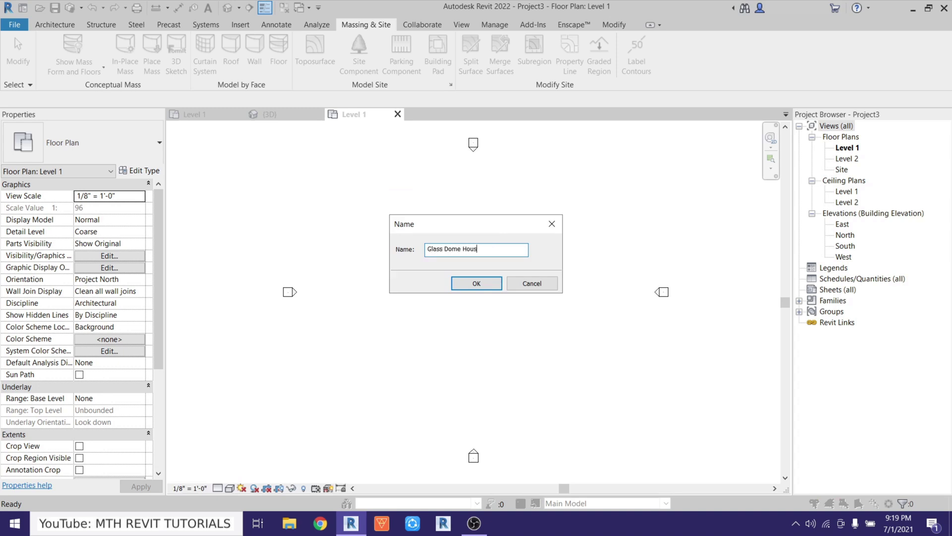
{"action": "left_click", "coordinate": [452, 283]}
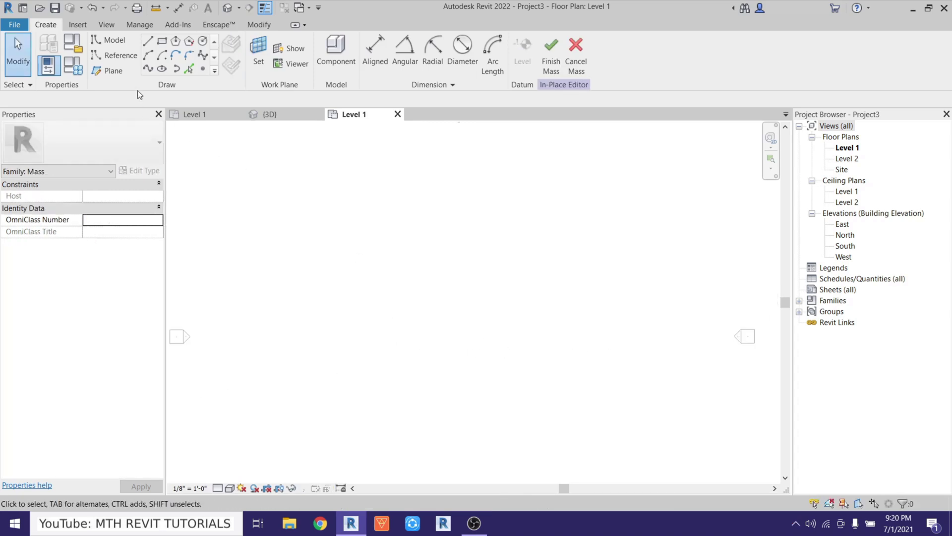
- Draw a horizontal reference line about 86' long across the middle of the Level 1 plan
{"action": "left_click", "coordinate": [120, 58]}
{"action": "left_click", "coordinate": [320, 325]}
{"action": "left_click", "coordinate": [613, 324]}
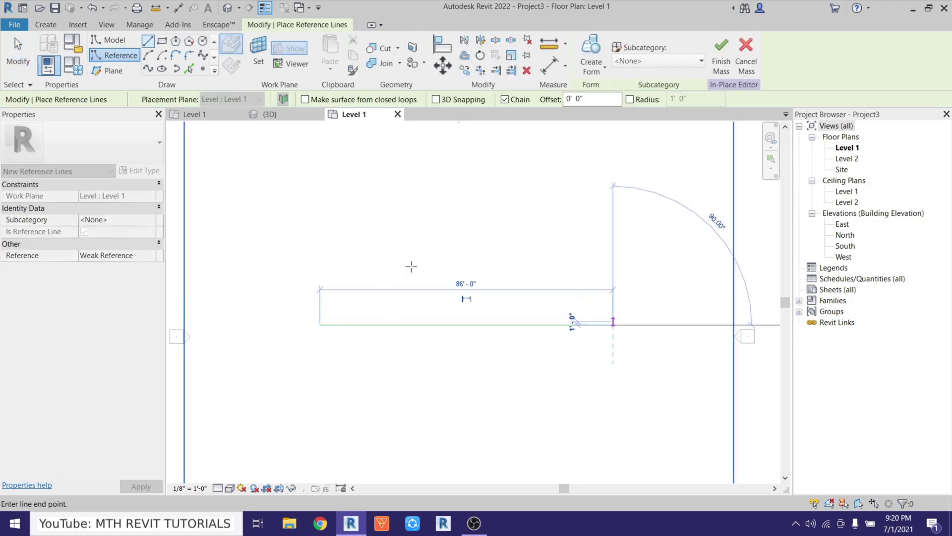
{"action": "key", "text": "Escape"}
{"action": "key", "text": "Escape"}
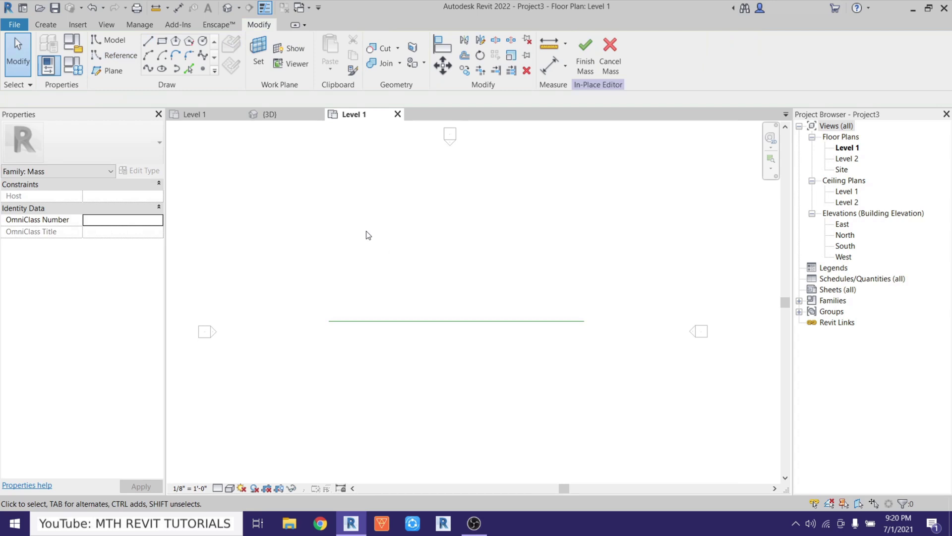
- In the 3D view, set the reference line's vertical plane as the work plane and orient the view to the front
{"action": "left_click", "coordinate": [227, 9]}
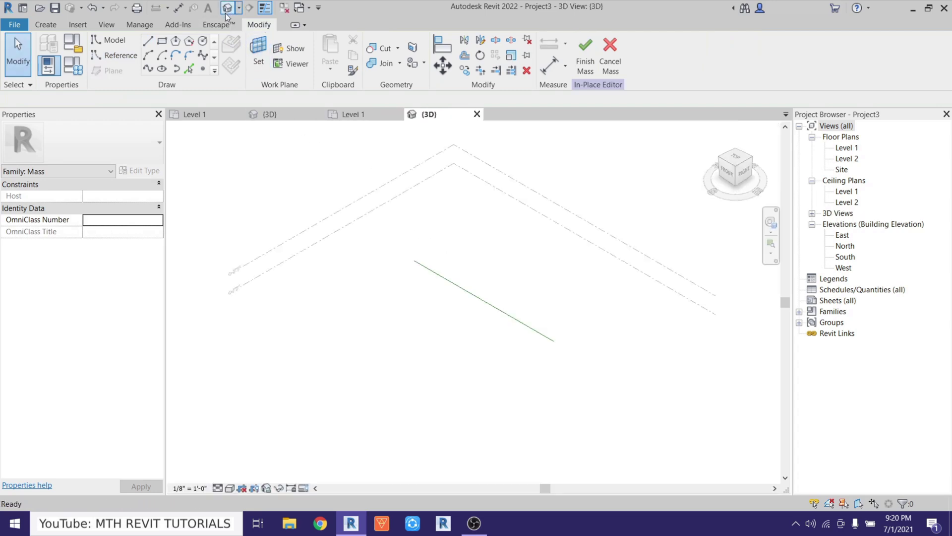
{"action": "middle_click_drag", "start_coordinate": [371, 335], "coordinate": [475, 347], "text": "shift"}
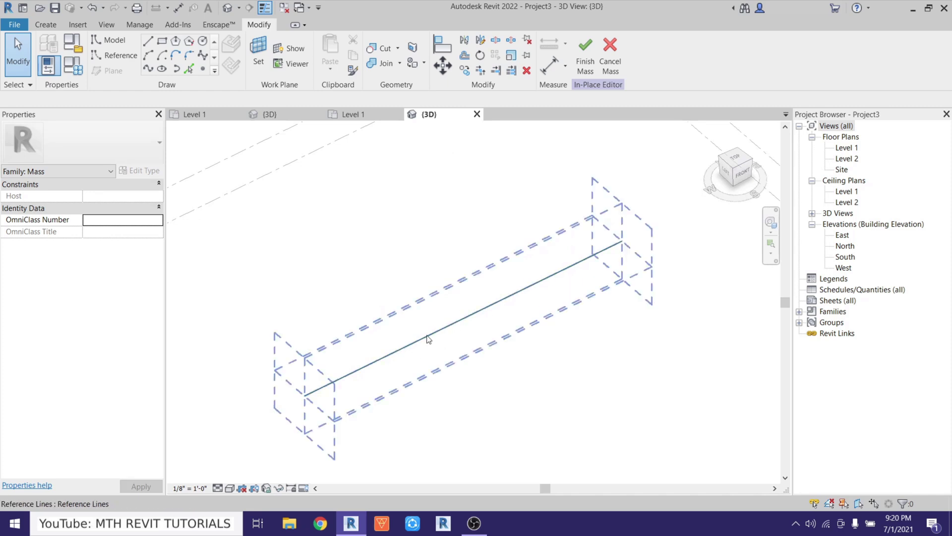
{"action": "left_click", "coordinate": [259, 58]}
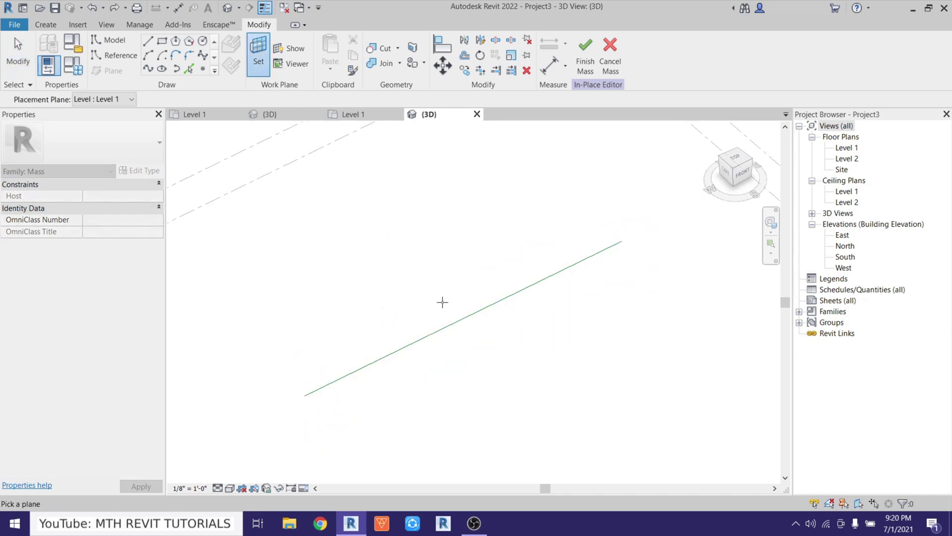
{"action": "key", "text": "Tab"}
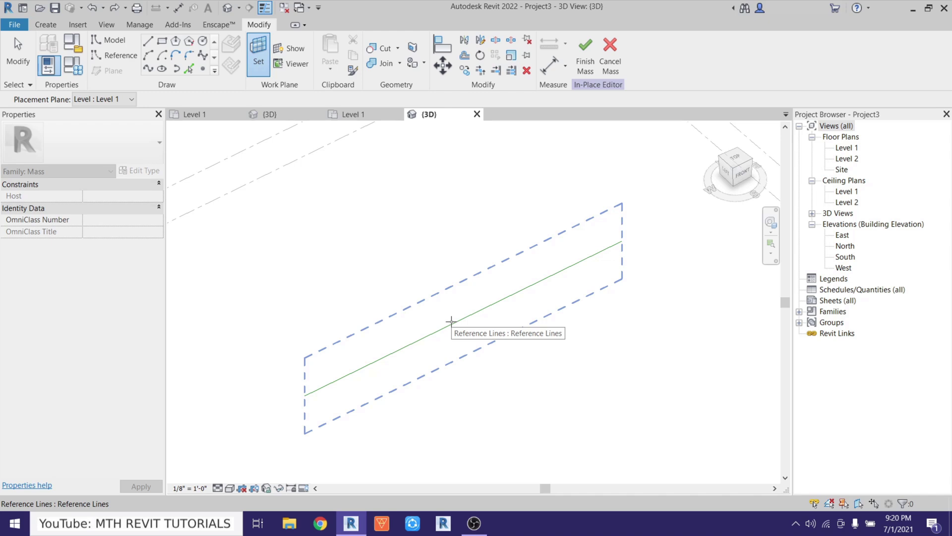
{"action": "left_click", "coordinate": [451, 322]}
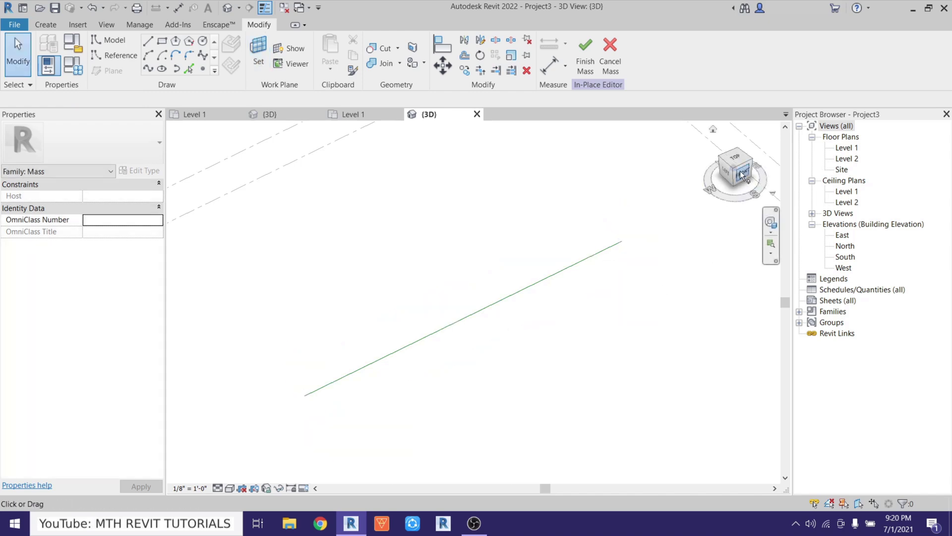
{"action": "left_click", "coordinate": [740, 172]}
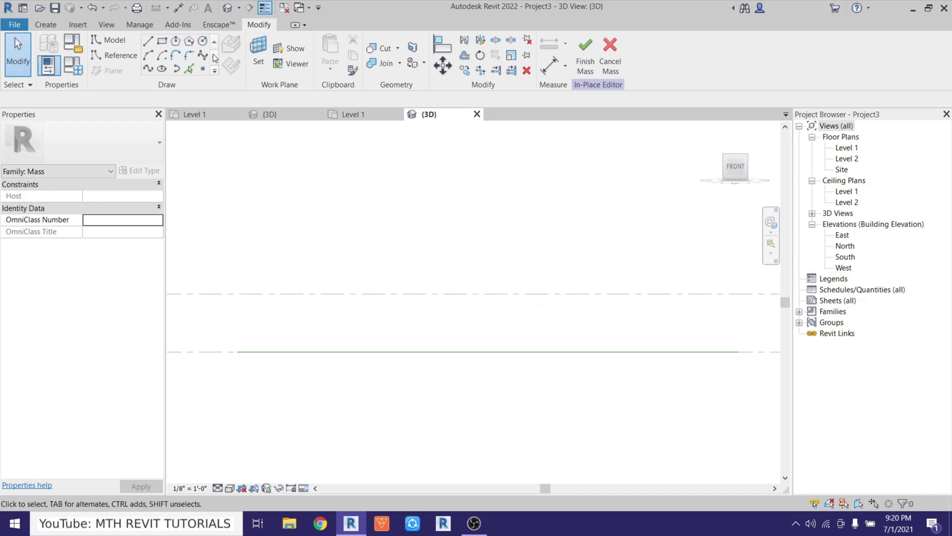
- Draw a model-line circle with a 20' radius centred on the reference line
{"action": "left_click", "coordinate": [201, 42]}
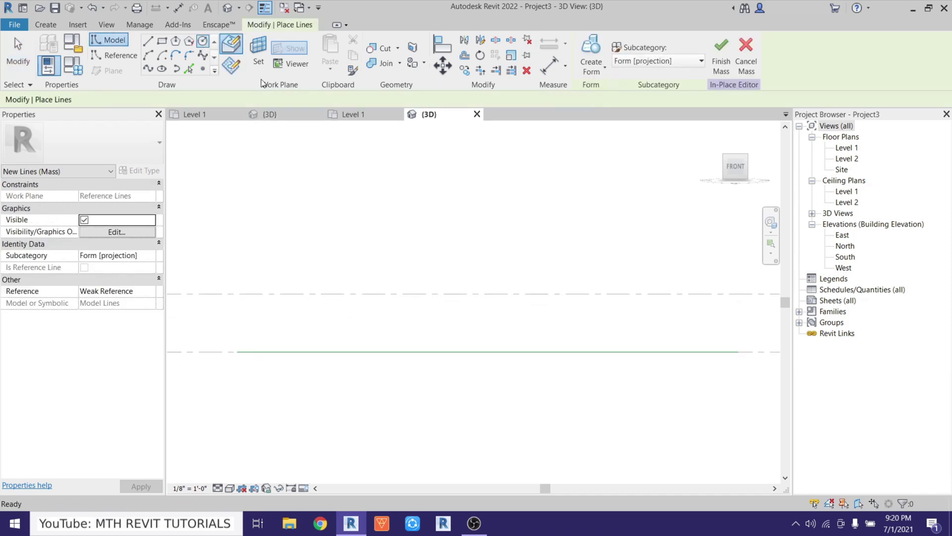
{"action": "left_click", "coordinate": [480, 351]}
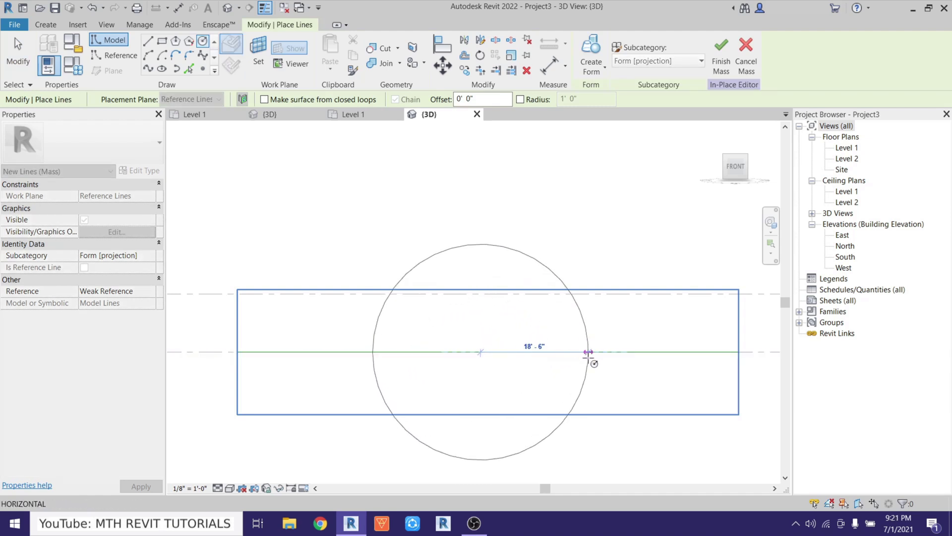
{"action": "type", "text": "20"}
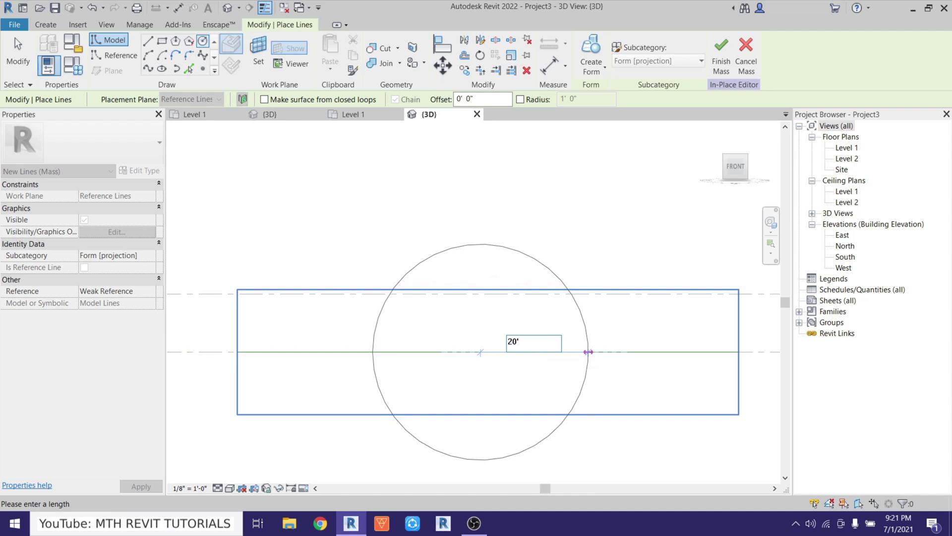
{"action": "key", "text": "Return"}
{"action": "key", "text": "Escape"}
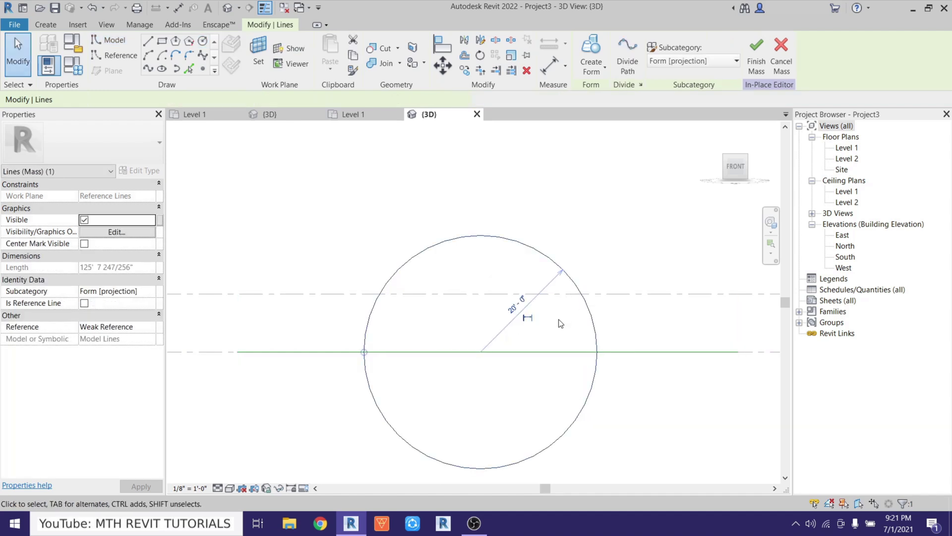
{"action": "key", "text": "Escape"}
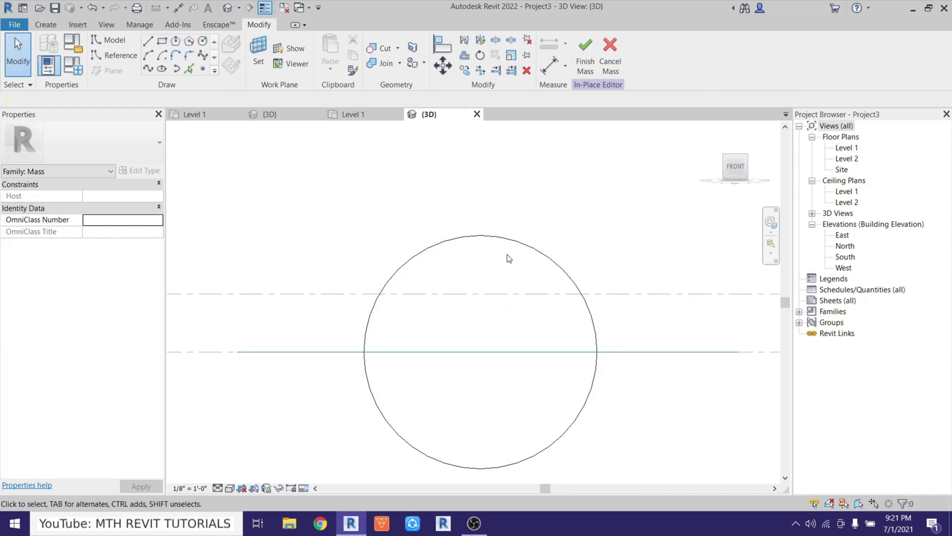
- Draw model lines from the circle's top quadrant down to its centre and from the centre to its left quadrant
{"action": "scroll", "coordinate": [436, 288], "scroll_direction": "up", "scroll_amount": 1}
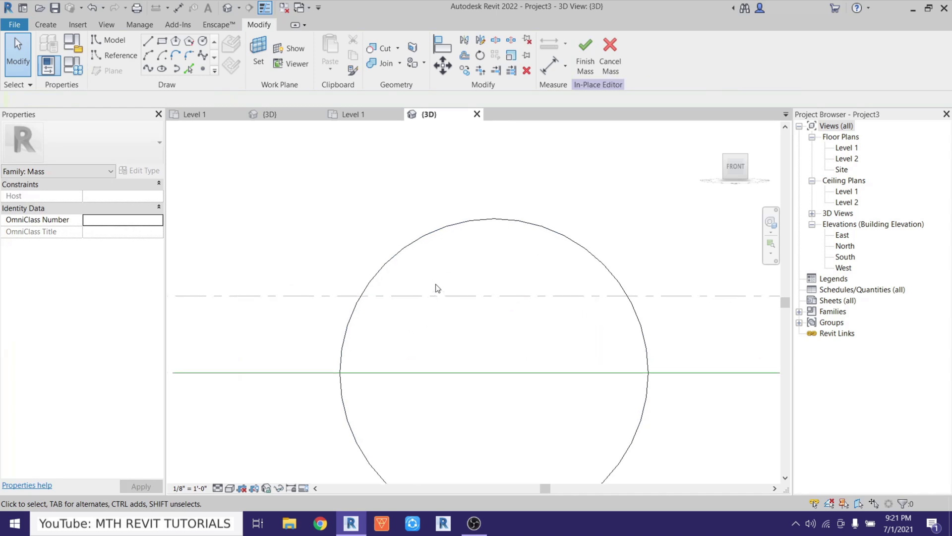
{"action": "left_click", "coordinate": [147, 41]}
{"action": "left_click", "coordinate": [494, 219]}
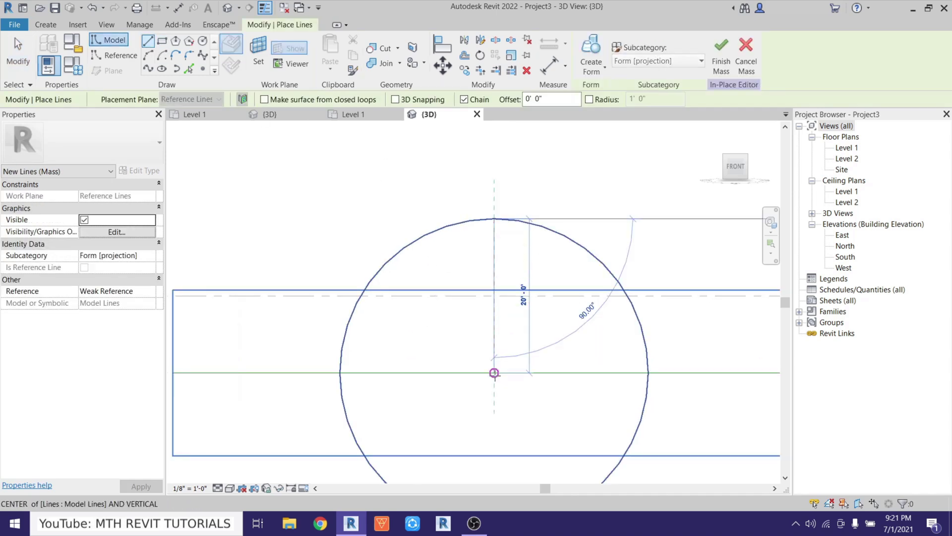
{"action": "left_click", "coordinate": [494, 373]}
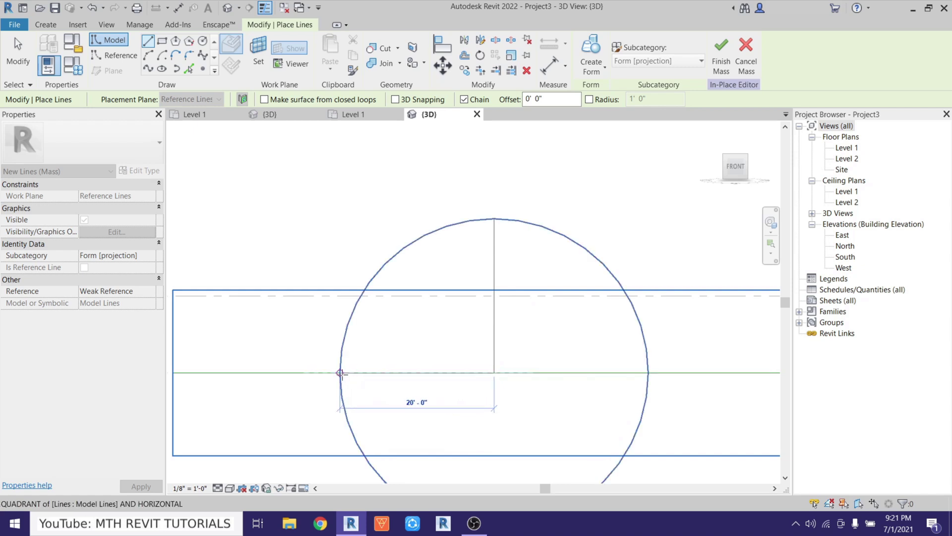
{"action": "key", "text": "Escape"}
{"action": "key", "text": "Escape"}
- Trim the circle against the two radius lines, keeping only the upper-left quarter arc
{"action": "middle_click_drag", "start_coordinate": [453, 378], "coordinate": [449, 336]}
{"action": "key", "text": "s"}
{"action": "key", "text": "l"}
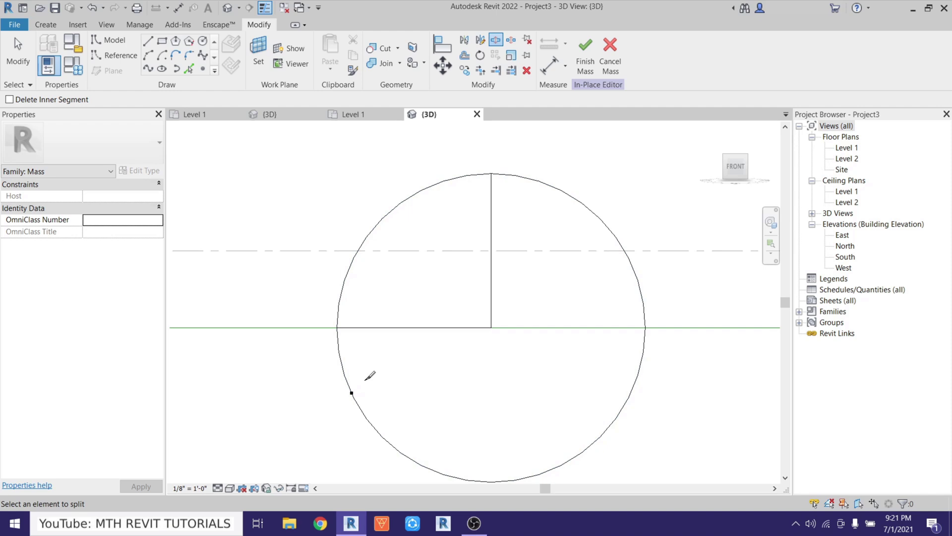
{"action": "key", "text": "t"}
{"action": "key", "text": "r"}
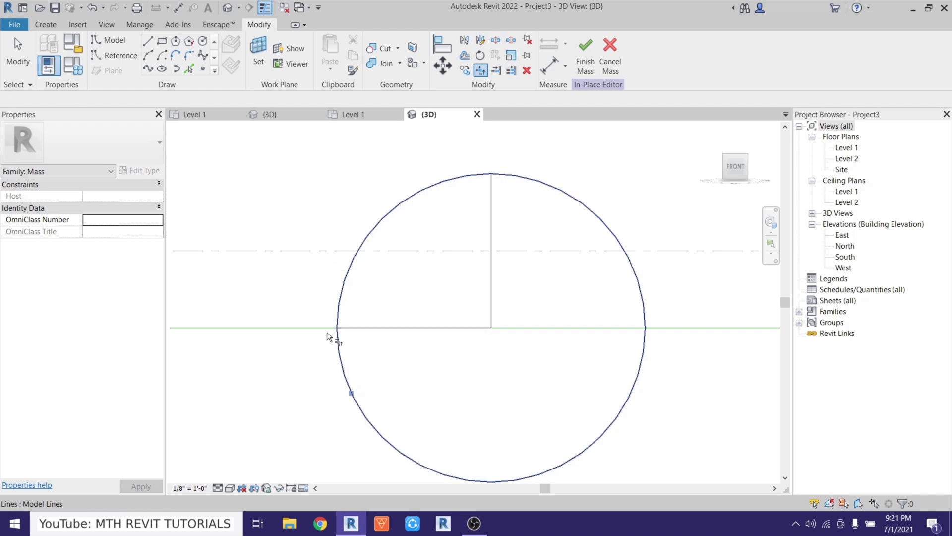
{"action": "left_click", "coordinate": [340, 302]}
{"action": "left_click", "coordinate": [490, 184]}
{"action": "left_click", "coordinate": [471, 180]}
{"action": "key", "text": "Escape"}
{"action": "scroll", "coordinate": [456, 301], "scroll_direction": "up", "scroll_amount": 1}
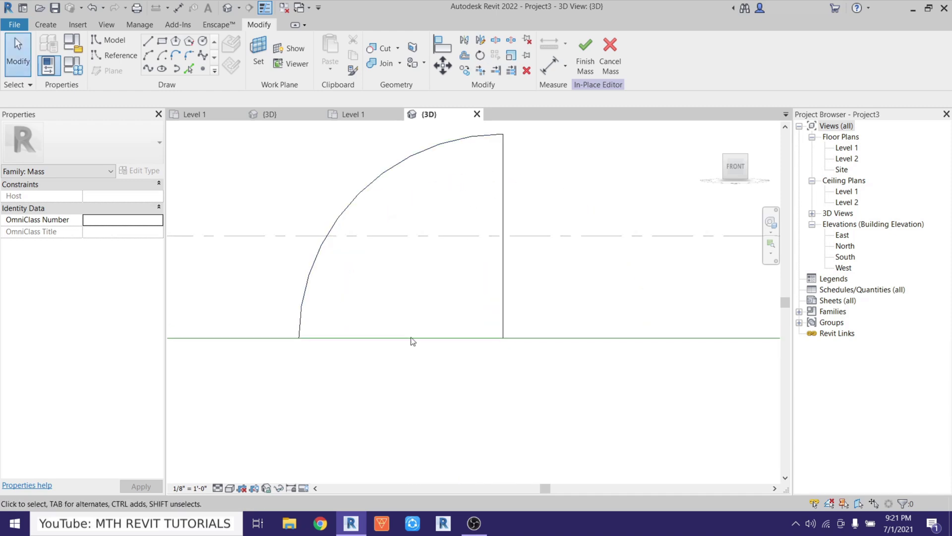
- Delete the vertical and horizontal radius lines so only the quarter arc and the reference line are left
{"action": "middle_click_drag", "start_coordinate": [405, 326], "coordinate": [422, 375]}
{"action": "left_click", "coordinate": [520, 233]}
{"action": "key", "text": "Escape"}
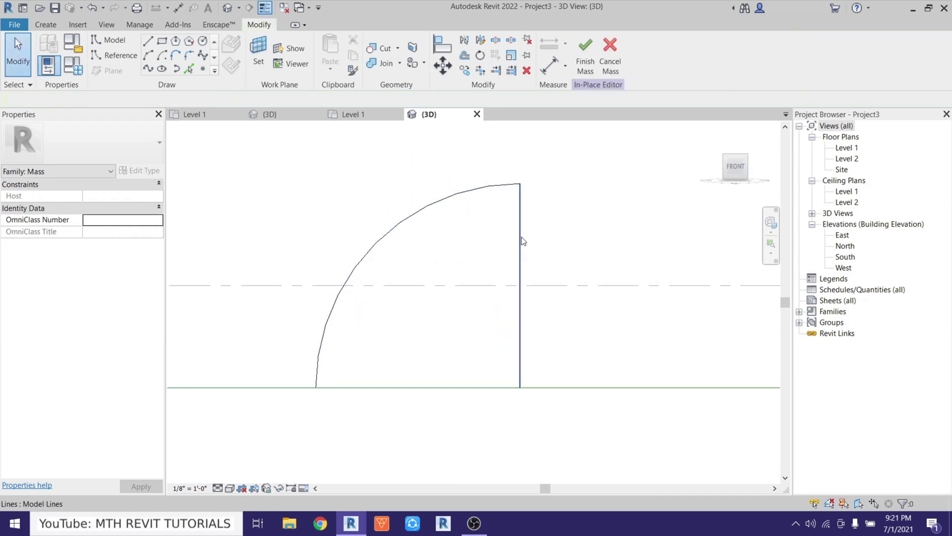
{"action": "left_click", "coordinate": [521, 236]}
{"action": "key", "text": "Delete"}
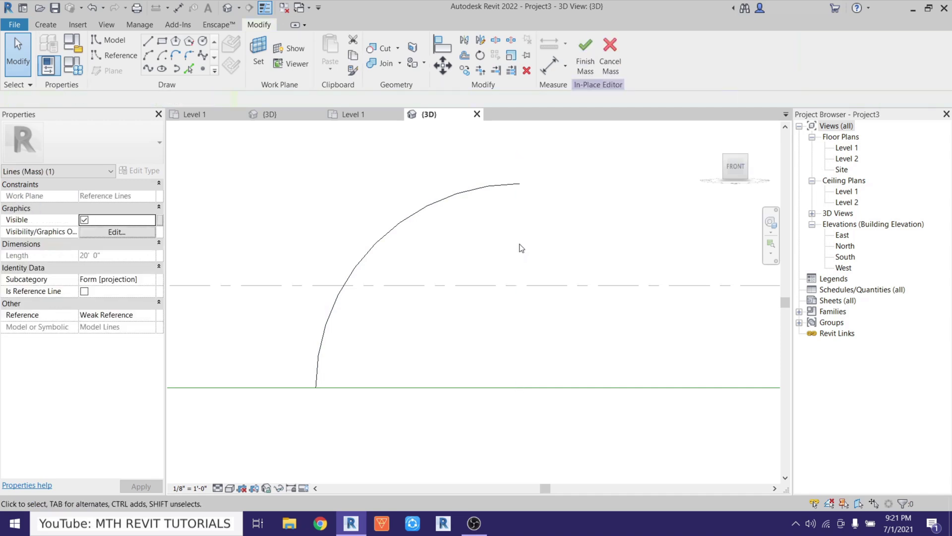
{"action": "left_click", "coordinate": [406, 393]}
{"action": "key", "text": "Delete"}
- Draw a short vertical model line about 9" long just below the arc's upper endpoint, leaving a small gap
{"action": "middle_click_drag", "start_coordinate": [484, 249], "coordinate": [476, 268]}
{"action": "scroll", "coordinate": [477, 268], "scroll_direction": "up", "scroll_amount": 1}
{"action": "scroll", "coordinate": [521, 303], "scroll_direction": "down", "scroll_amount": 3}
{"action": "scroll", "coordinate": [425, 221], "scroll_direction": "up", "scroll_amount": 3}
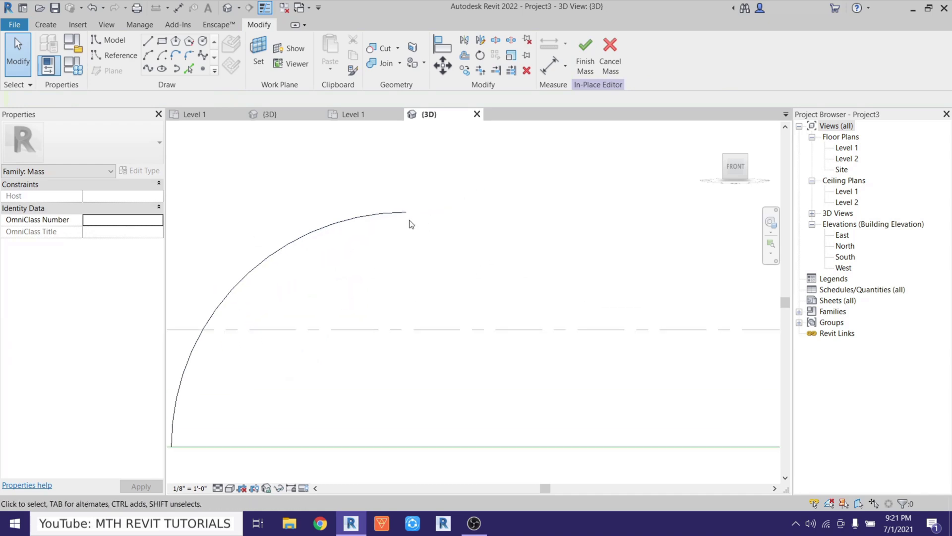
{"action": "scroll", "coordinate": [405, 256], "scroll_direction": "up", "scroll_amount": 2}
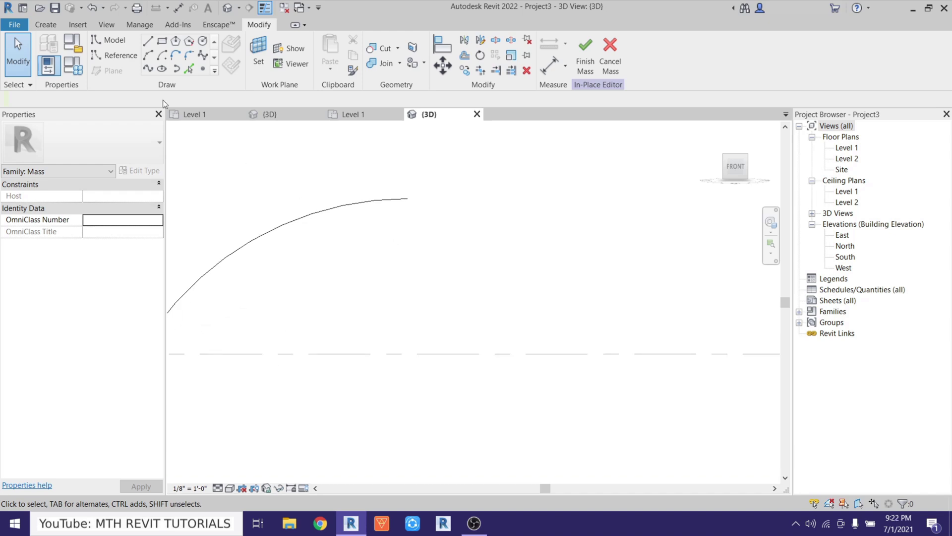
{"action": "left_click", "coordinate": [168, 57]}
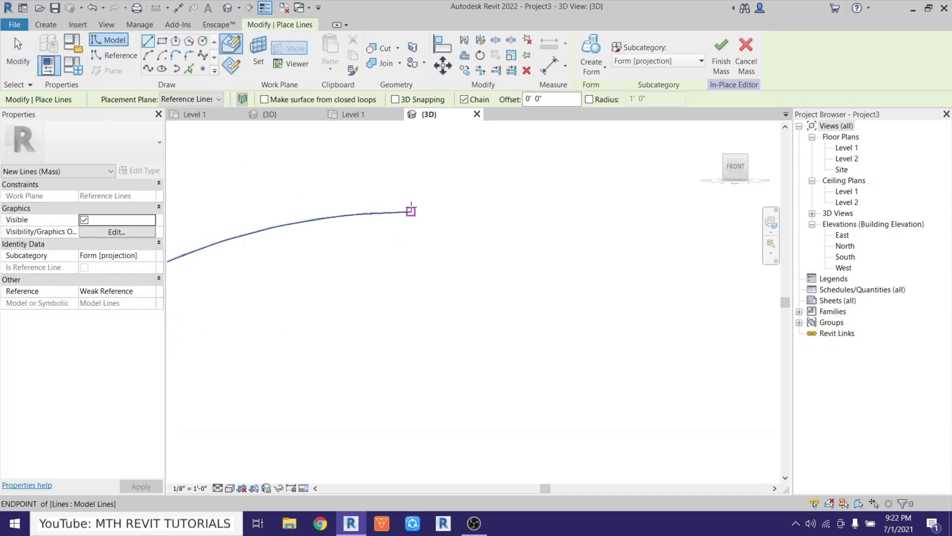
{"action": "left_click", "coordinate": [410, 223]}
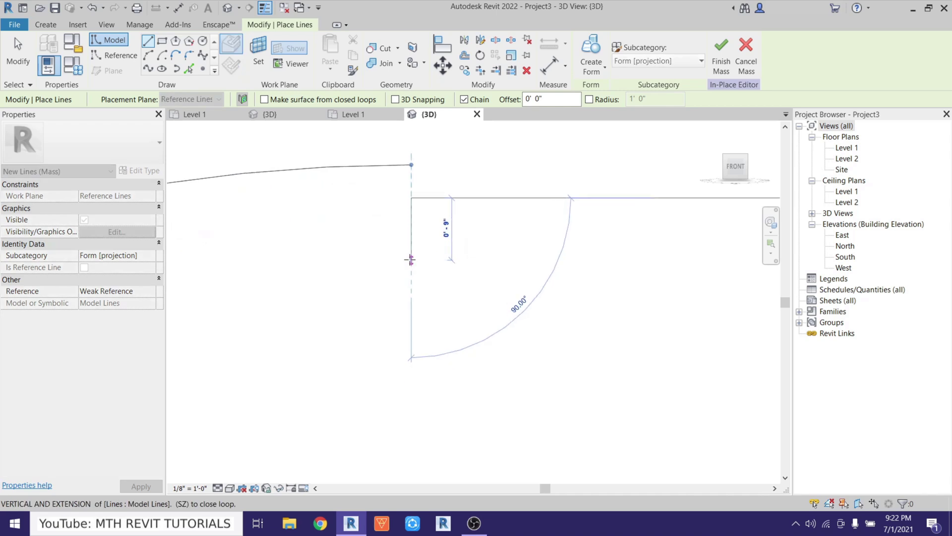
{"action": "key", "text": "Escape"}
{"action": "key", "text": "Escape"}
{"action": "scroll", "coordinate": [405, 180], "scroll_direction": "up", "scroll_amount": 3}
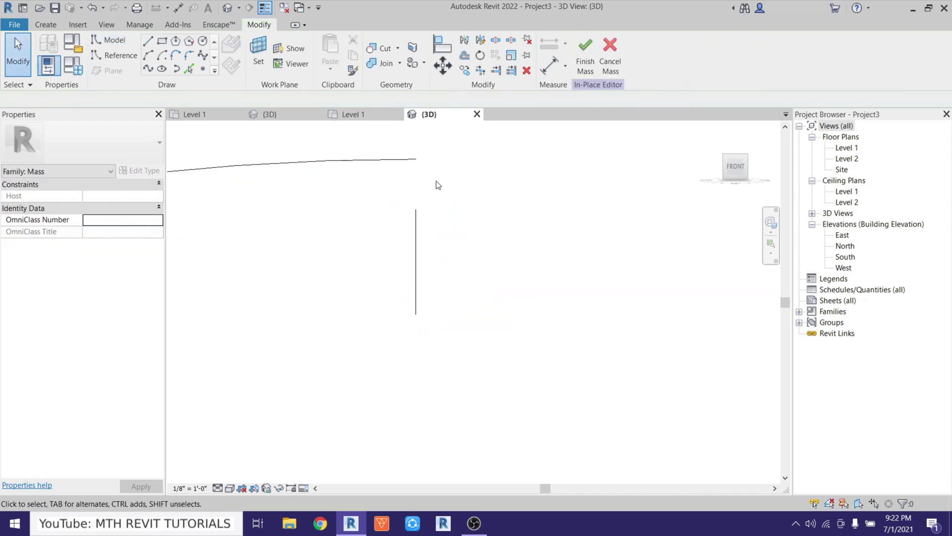
- Stretch the short vertical line's upper end closer to the arc without touching it
{"action": "left_click", "coordinate": [415, 211]}
{"action": "mouse_move", "coordinate": [416, 209]}
{"action": "left_mouse_down"}
{"action": "mouse_move", "coordinate": [415, 155]}
{"action": "mouse_move", "coordinate": [418, 199]}
{"action": "left_mouse_up"}
{"action": "left_click", "coordinate": [214, 266]}
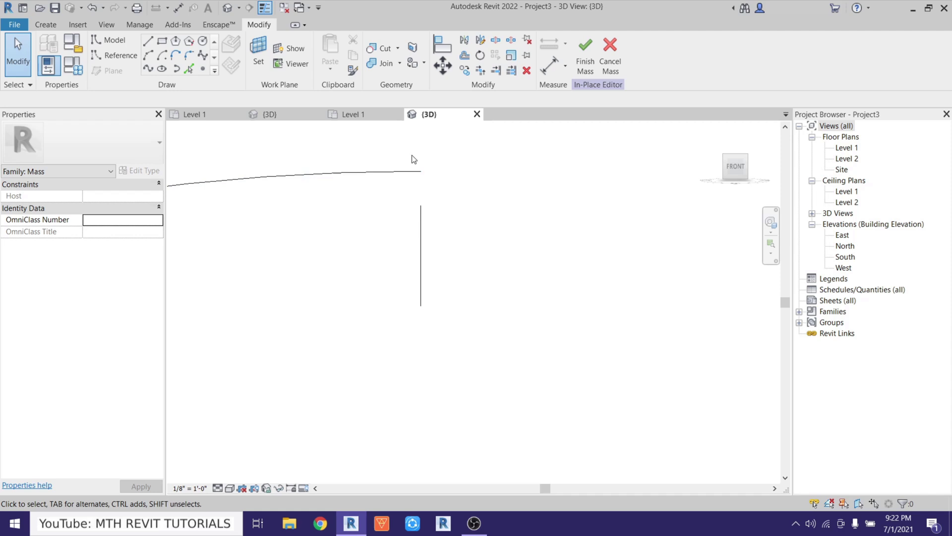
- Create a form from the arc and the short vertical line, choosing the full revolved dome option
{"action": "scroll", "coordinate": [486, 194], "scroll_direction": "down", "scroll_amount": 10}
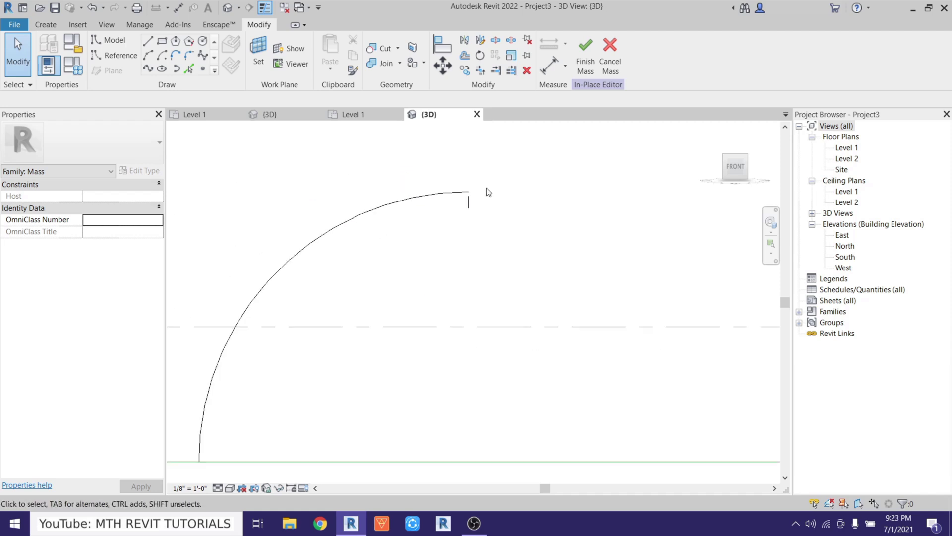
{"action": "left_click_drag", "start_coordinate": [530, 165], "coordinate": [405, 267]}
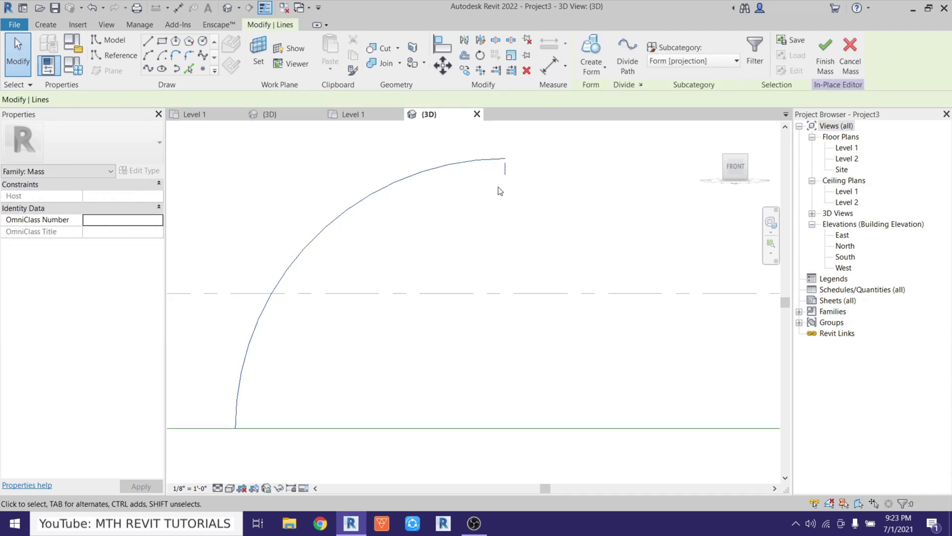
{"action": "left_click", "coordinate": [591, 50]}
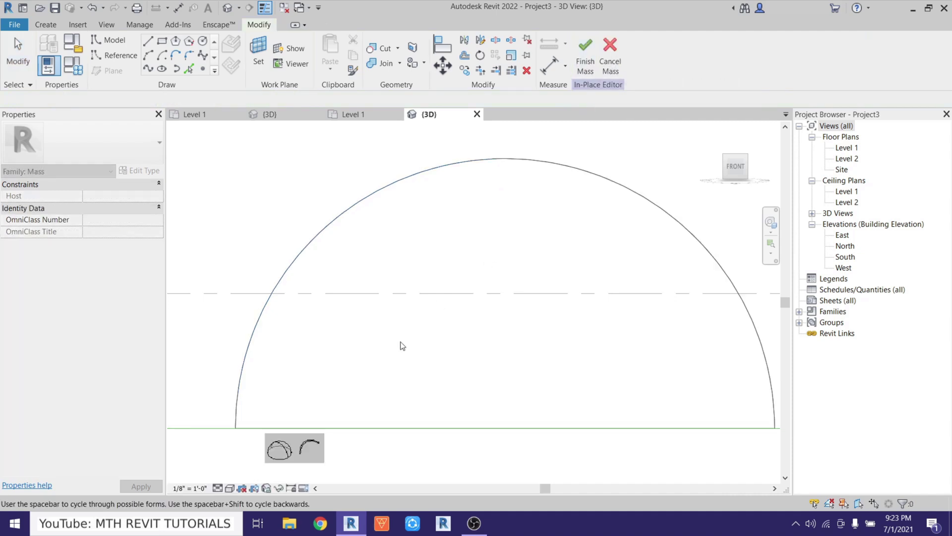
{"action": "left_click", "coordinate": [285, 452]}
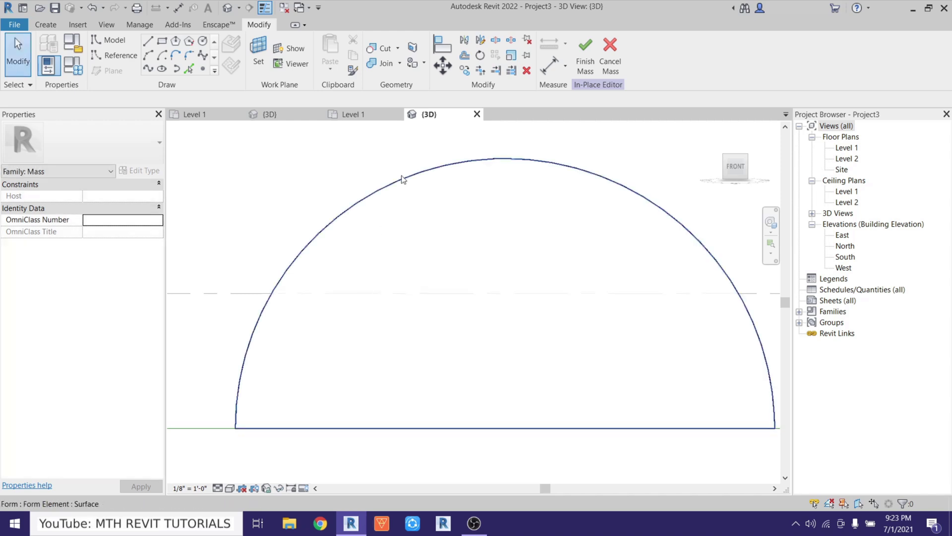
- Set the 3D view's visual style to Shaded and inspect the dome surface from several angles
{"action": "scroll", "coordinate": [408, 270], "scroll_direction": "down", "scroll_amount": 2}
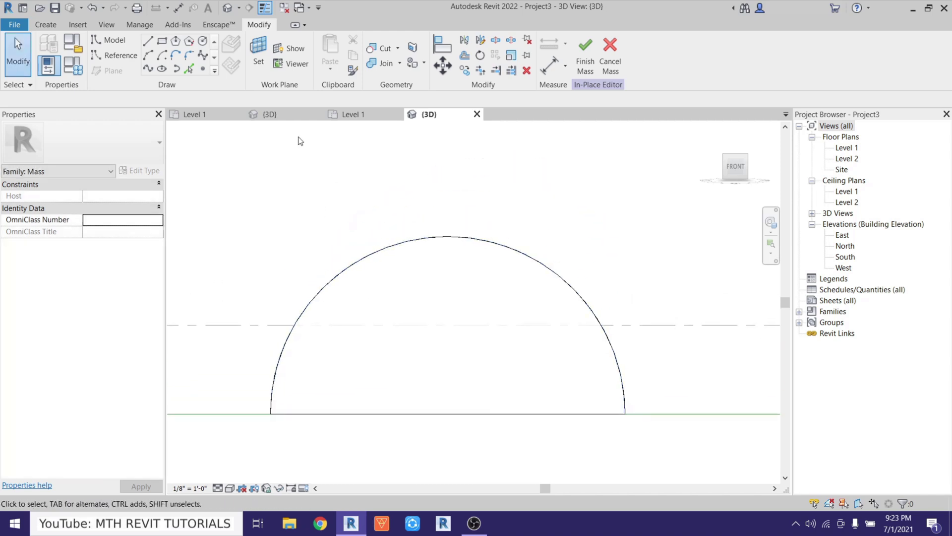
{"action": "middle_click_drag", "start_coordinate": [417, 215], "coordinate": [546, 298], "text": "shift"}
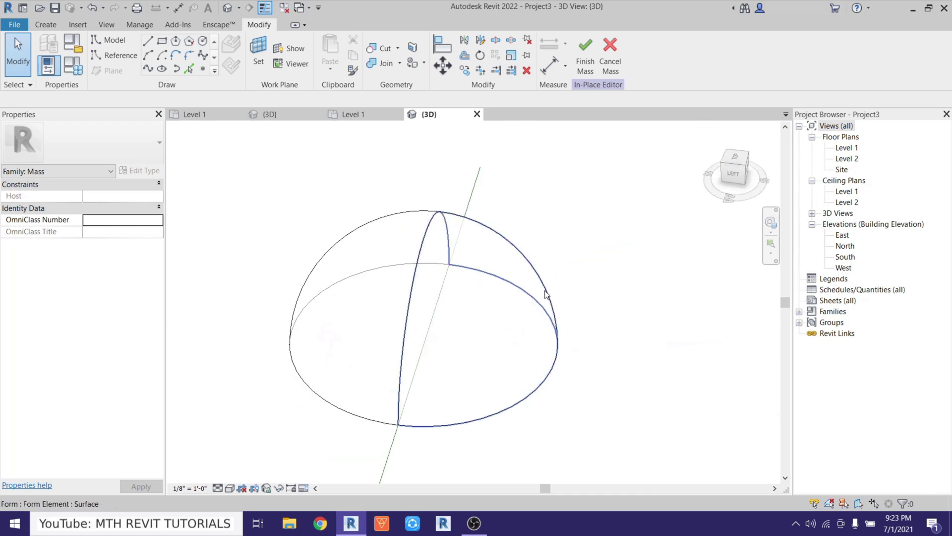
{"action": "left_click", "coordinate": [243, 489]}
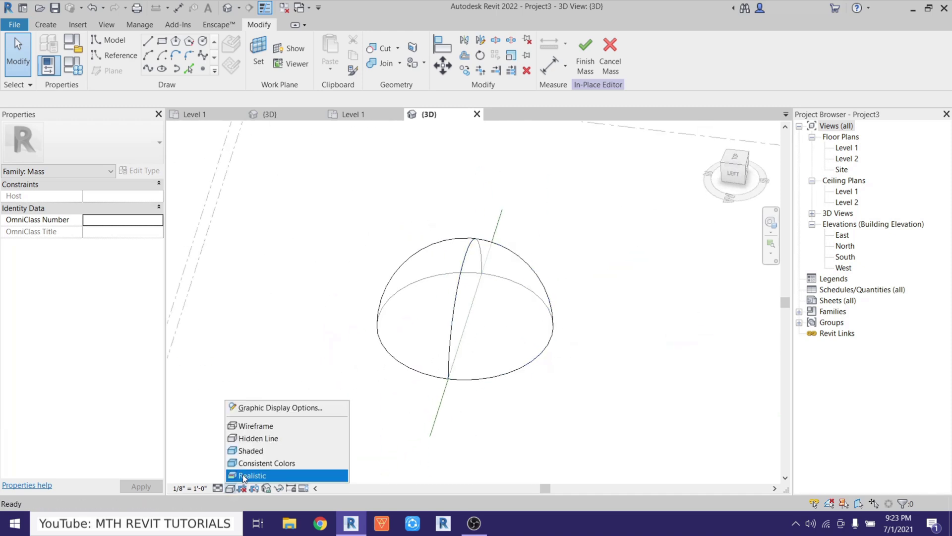
{"action": "left_click", "coordinate": [248, 450]}
{"action": "middle_click_drag", "start_coordinate": [604, 402], "coordinate": [466, 457], "text": "shift"}
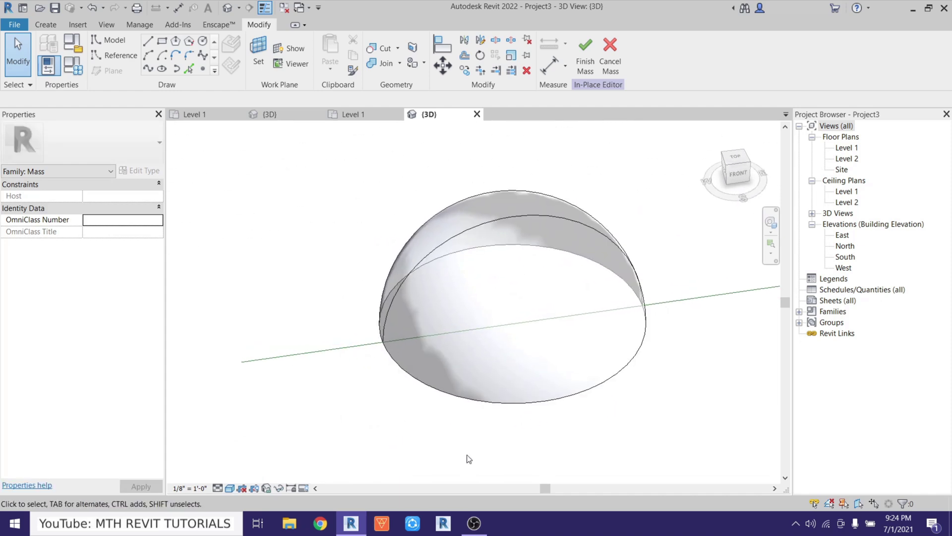
- Draw a circle of 8' radius in the front view, centred at the middle of the dome's base line
{"action": "middle_click_drag", "start_coordinate": [578, 414], "coordinate": [519, 417], "text": "shift"}
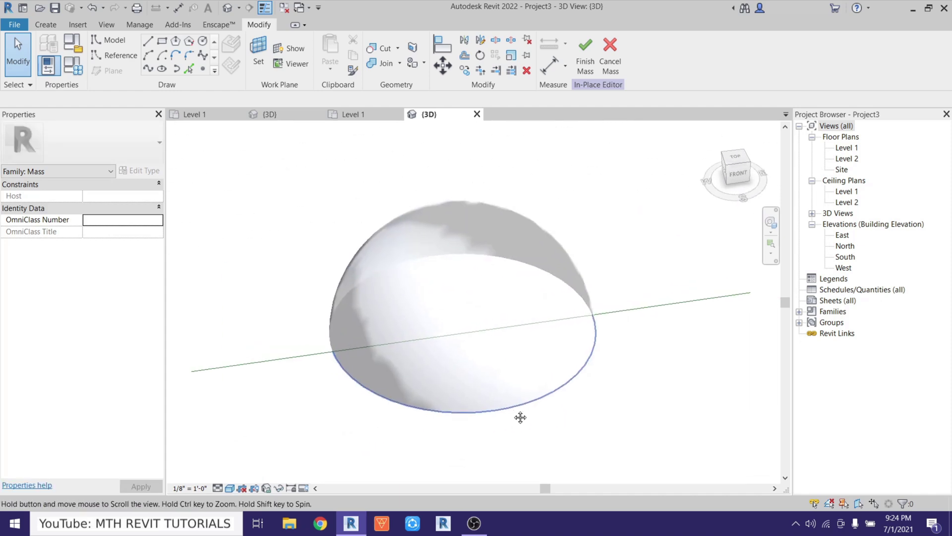
{"action": "left_click", "coordinate": [745, 176]}
{"action": "scroll", "coordinate": [466, 293], "scroll_direction": "up", "scroll_amount": 6}
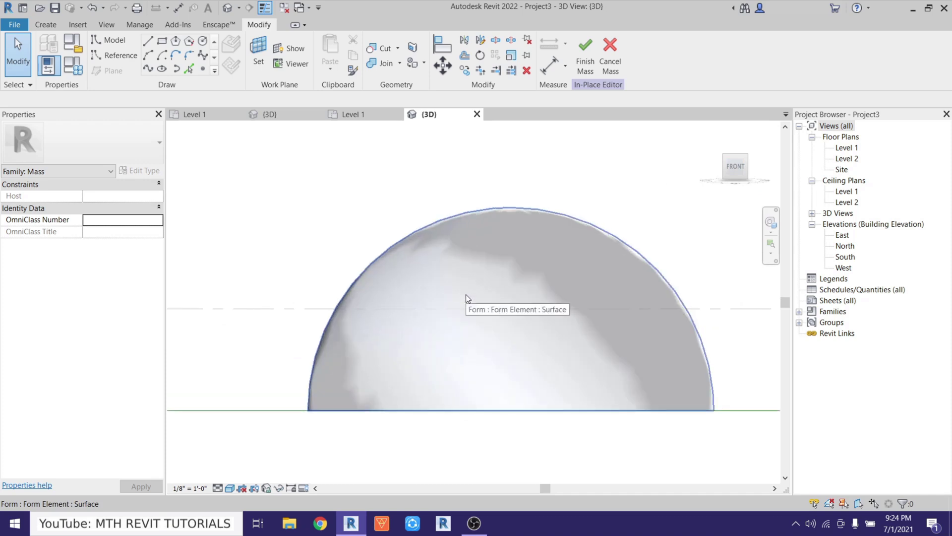
{"action": "left_click", "coordinate": [204, 42]}
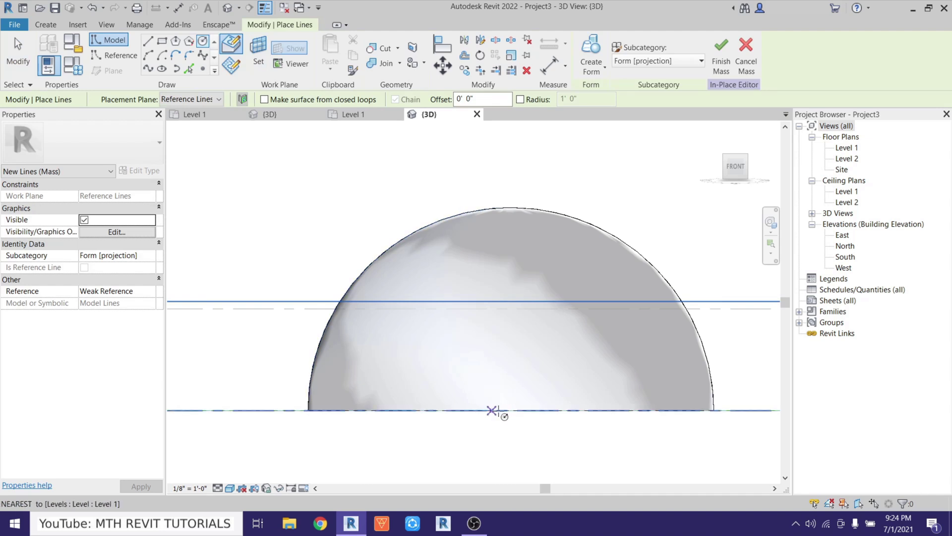
{"action": "left_click", "coordinate": [511, 410]}
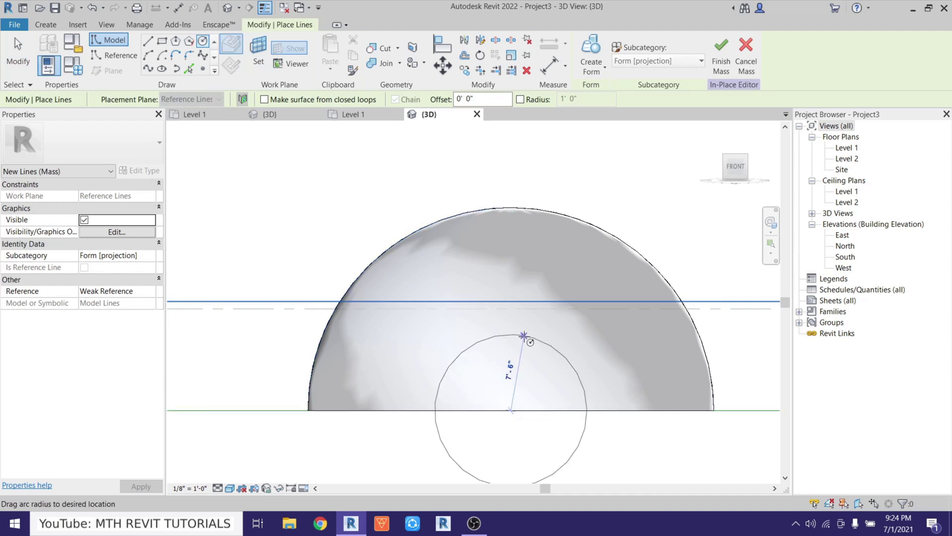
{"action": "type", "text": "8"}
{"action": "key", "text": "Return"}
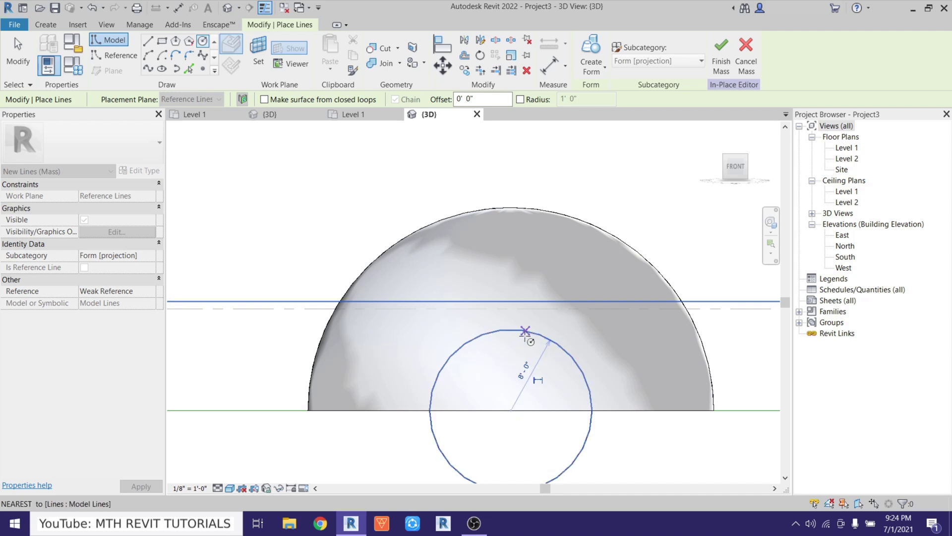
{"action": "key", "text": "Escape"}
{"action": "key", "text": "Escape"}
- Create a void form from the 8' radius circle, choosing the cylinder option
{"action": "scroll", "coordinate": [466, 331], "scroll_direction": "down", "scroll_amount": 2}
{"action": "middle_click_drag", "start_coordinate": [466, 332], "coordinate": [565, 412], "text": "shift"}
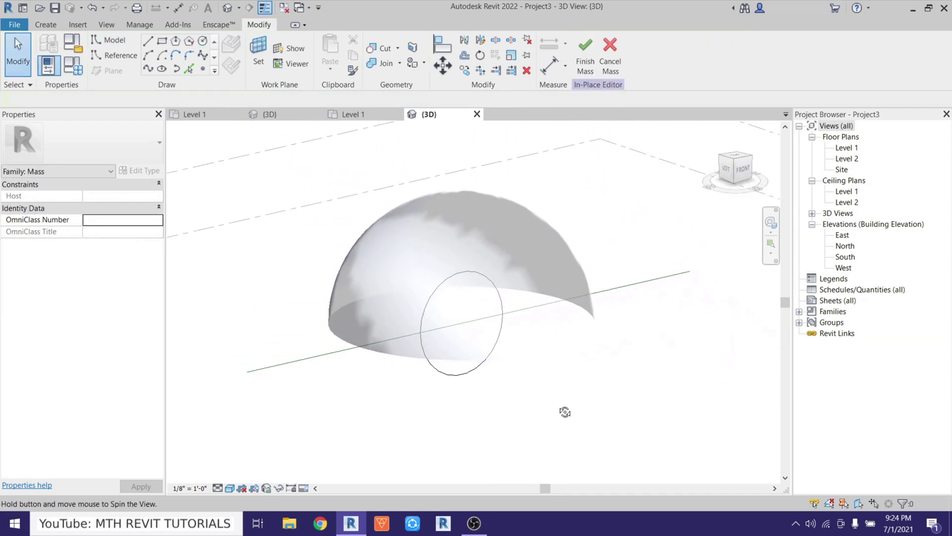
{"action": "left_click", "coordinate": [444, 376]}
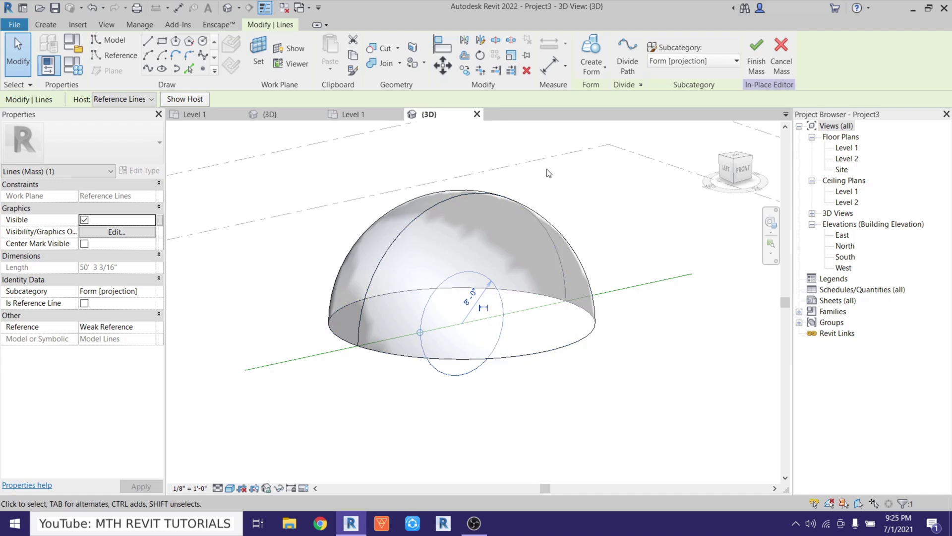
{"action": "left_click", "coordinate": [602, 73]}
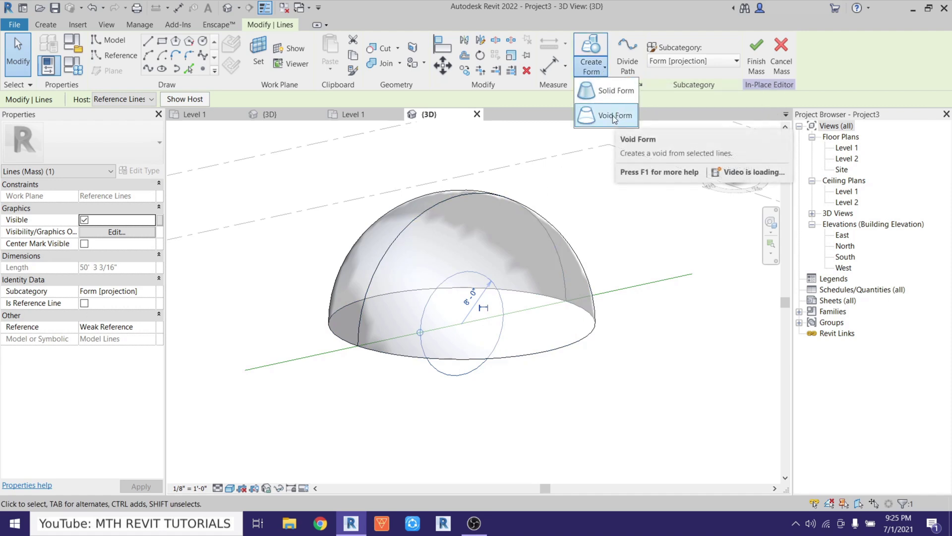
{"action": "left_click", "coordinate": [613, 115]}
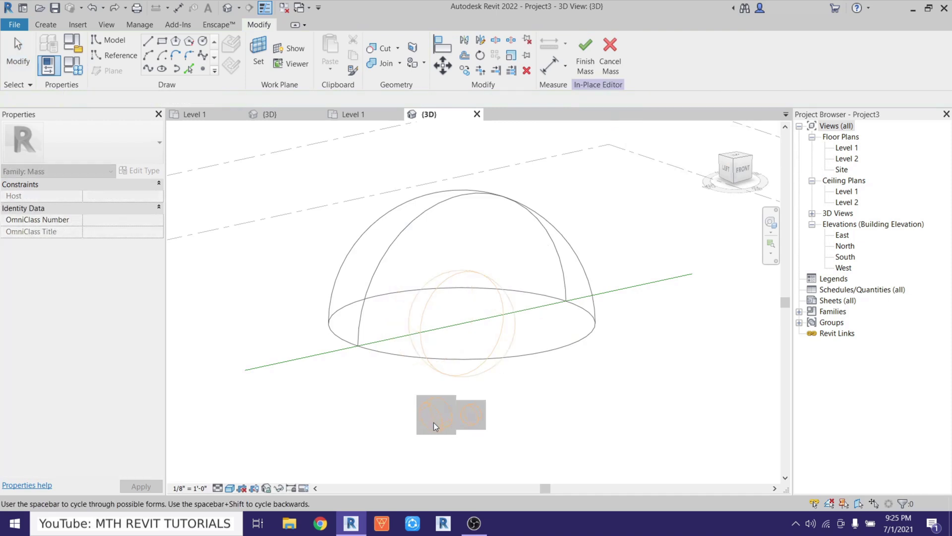
{"action": "left_click", "coordinate": [429, 411]}
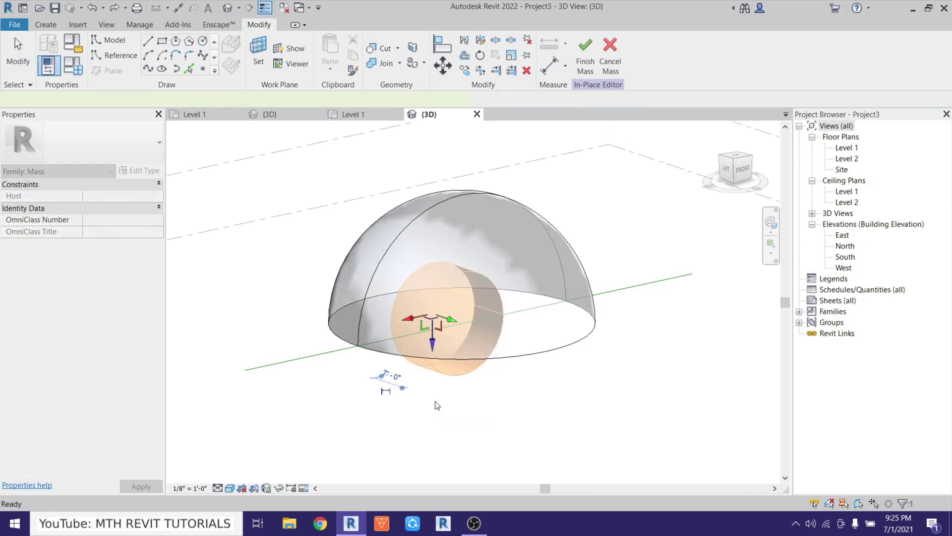
- Stretch the void cylinder horizontally so it extends from the dome's interior out past its front surface
{"action": "middle_click_drag", "start_coordinate": [430, 412], "coordinate": [448, 348], "text": "shift"}
{"action": "left_click_drag", "start_coordinate": [454, 334], "coordinate": [571, 395]}
{"action": "key", "text": "Escape"}
{"action": "middle_click_drag", "start_coordinate": [570, 396], "coordinate": [591, 352], "text": "shift"}
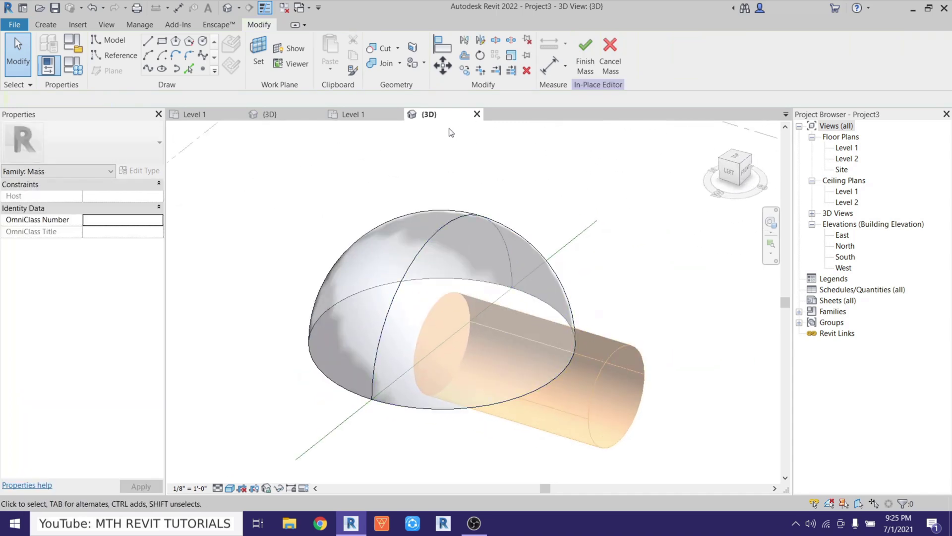
- Cut the dome solid with the void cylinder to form the arched entrance opening
{"action": "left_click", "coordinate": [380, 62]}
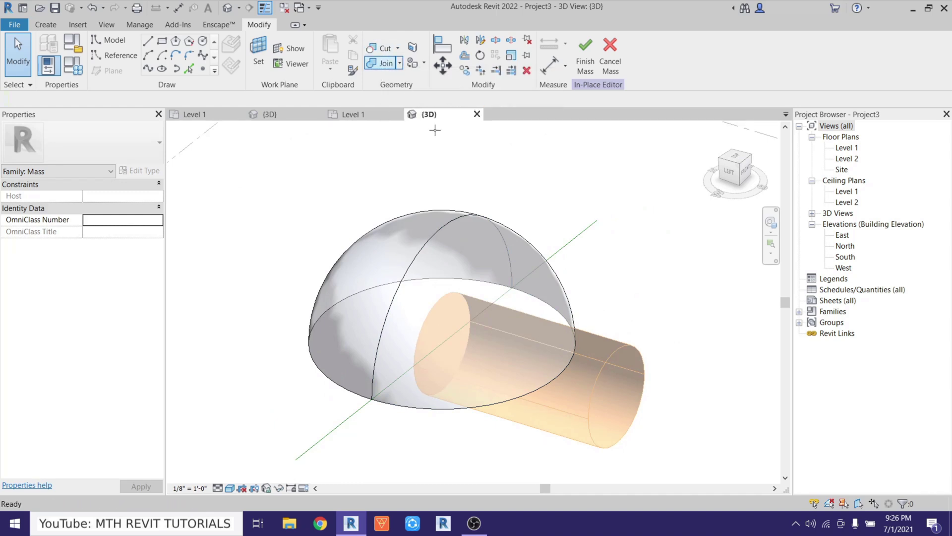
{"action": "left_click", "coordinate": [491, 224]}
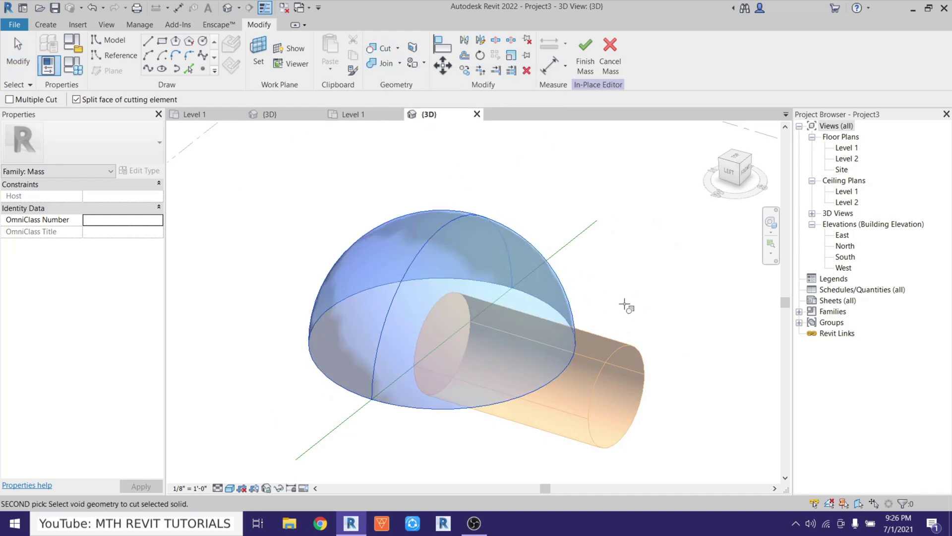
{"action": "left_click", "coordinate": [634, 340]}
{"action": "middle_click_drag", "start_coordinate": [432, 394], "coordinate": [517, 390], "text": "shift"}
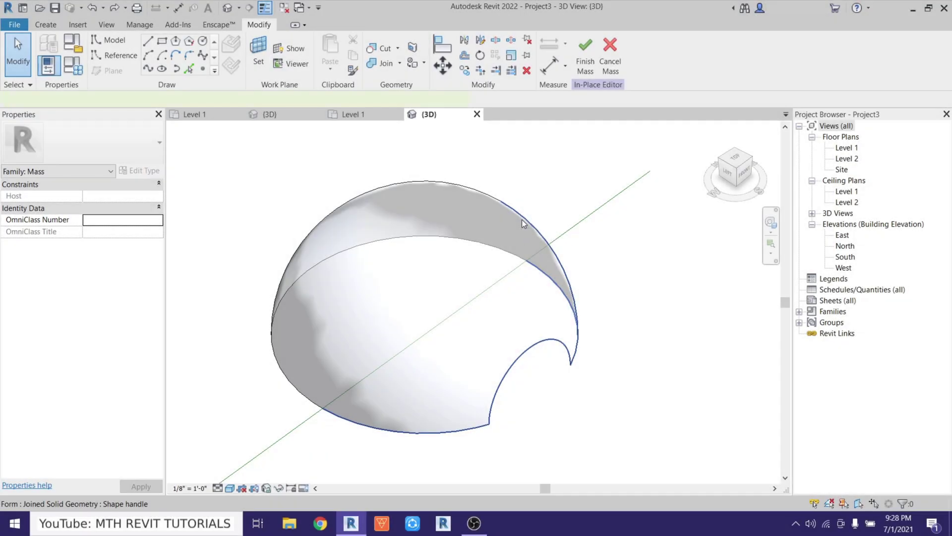
- Divide both halves of the dome's curved surface into UV grids and clear the selection
{"action": "left_click", "coordinate": [522, 219]}
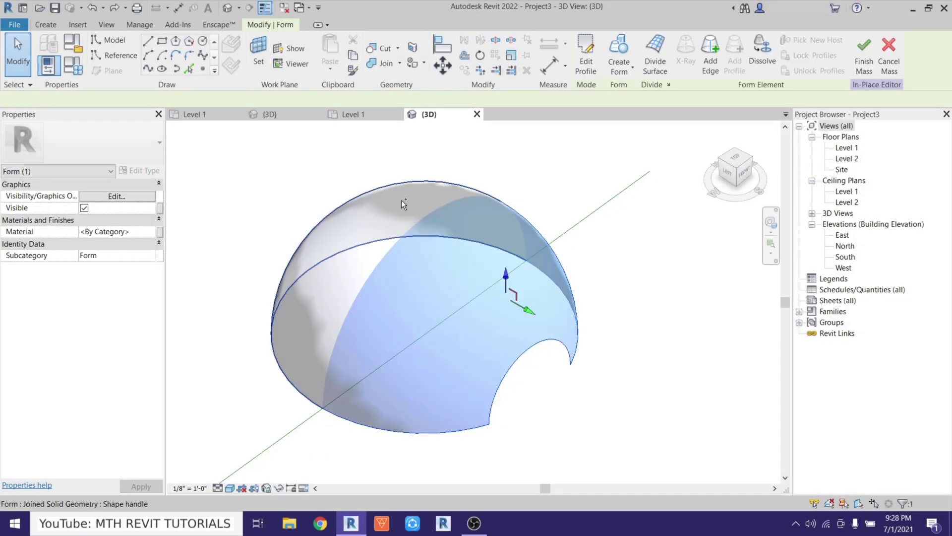
{"action": "left_click", "coordinate": [401, 200], "text": "ctrl"}
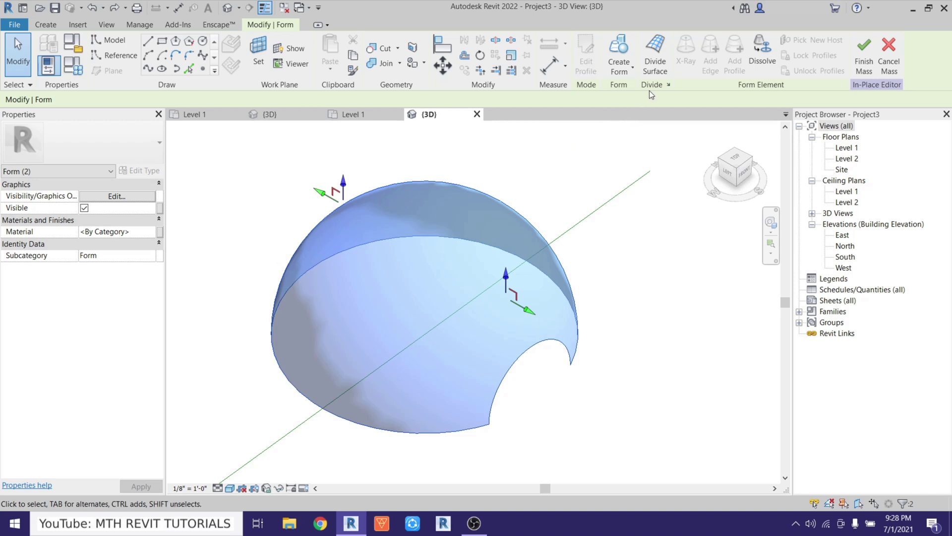
{"action": "left_click", "coordinate": [655, 59]}
{"action": "middle_click_drag", "start_coordinate": [441, 406], "coordinate": [329, 262], "text": "shift"}
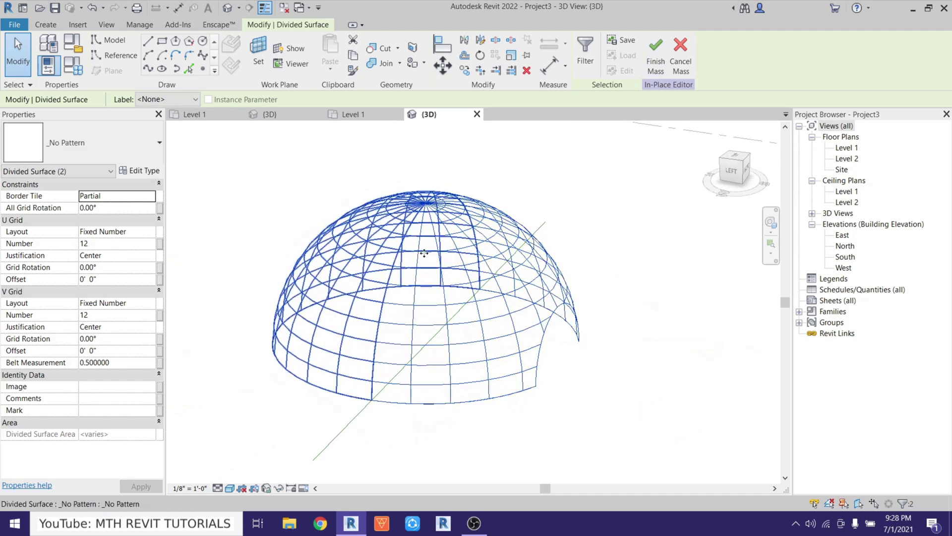
{"action": "middle_click_drag", "start_coordinate": [432, 272], "coordinate": [433, 325], "text": "shift"}
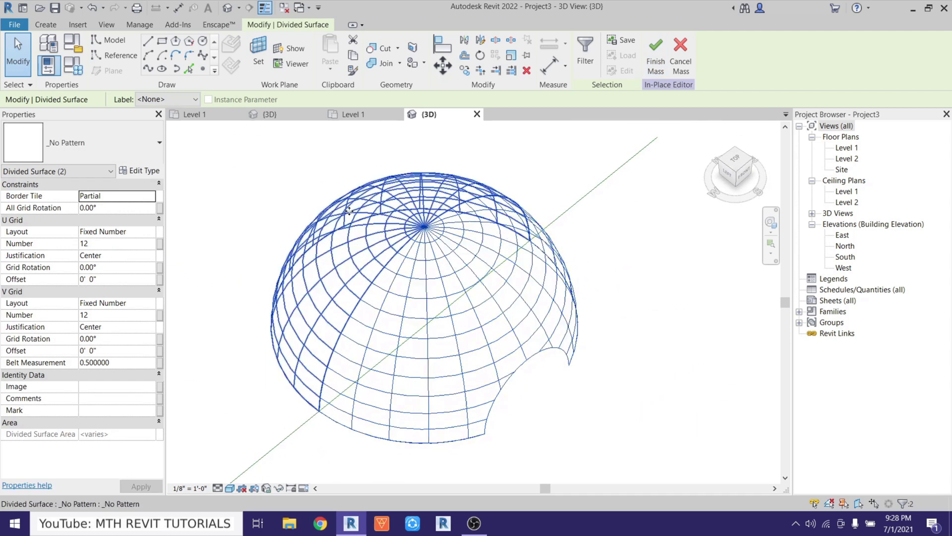
{"action": "right_click", "coordinate": [242, 157]}
{"action": "left_click", "coordinate": [251, 157]}
{"action": "right_click", "coordinate": [224, 158]}
{"action": "left_click", "coordinate": [258, 163]}
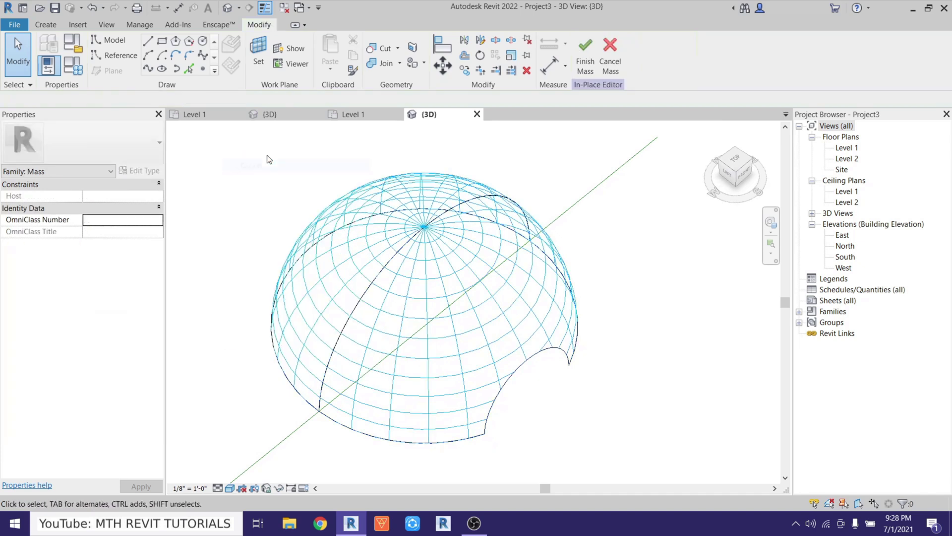
- Load the Pattern 1.rfa family from the Glass Dome House folder into the project
{"action": "left_click", "coordinate": [70, 23]}
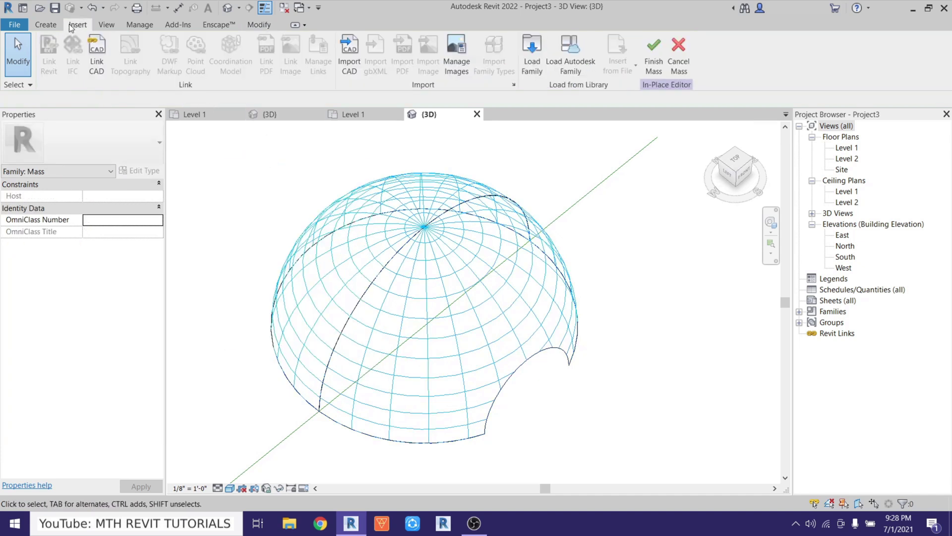
{"action": "left_click", "coordinate": [534, 55]}
{"action": "left_click", "coordinate": [251, 169]}
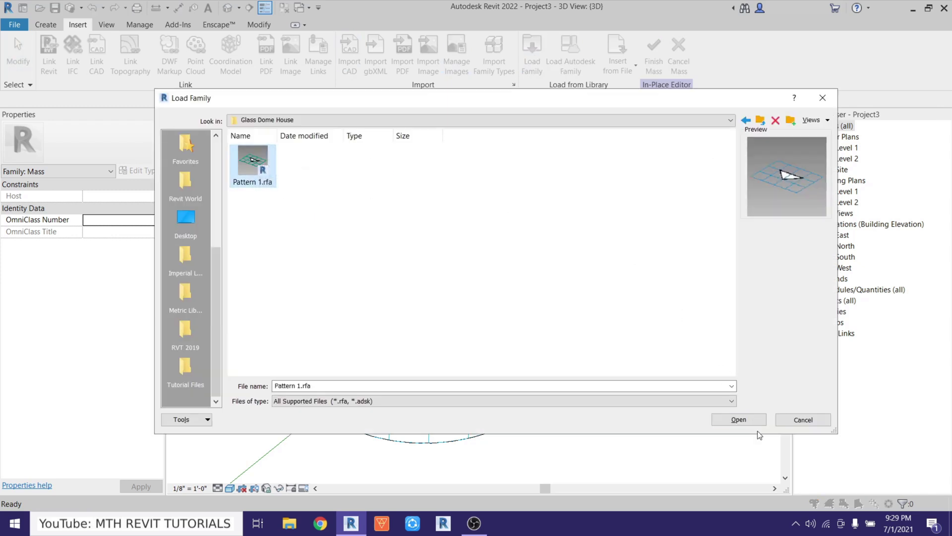
{"action": "left_click", "coordinate": [744, 422]}
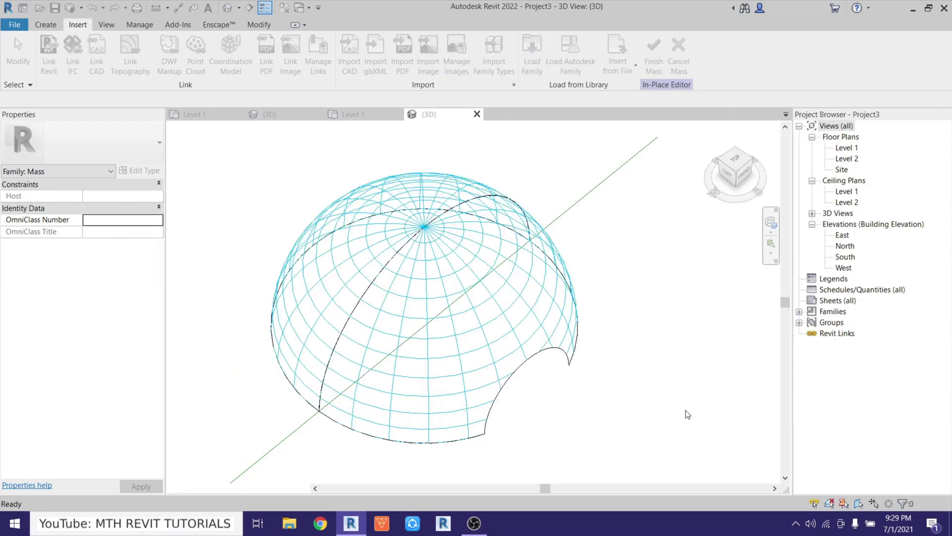
- Apply the Pattern 1 panel under Triangle (flat) to both divided surfaces of the dome
{"action": "left_click", "coordinate": [576, 364]}
{"action": "middle_click_drag", "start_coordinate": [575, 365], "coordinate": [506, 219], "text": "shift"}
{"action": "left_click", "coordinate": [507, 218]}
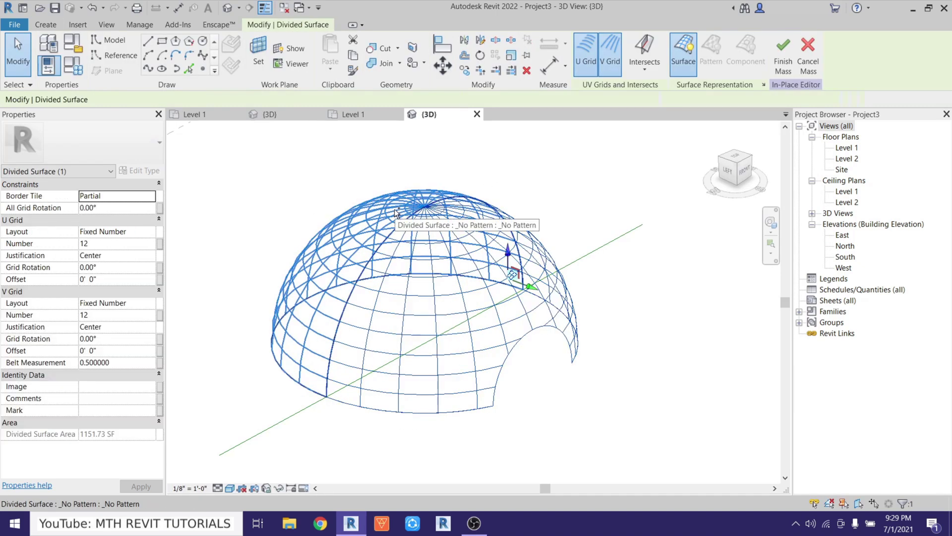
{"action": "left_click", "coordinate": [366, 194], "text": "ctrl"}
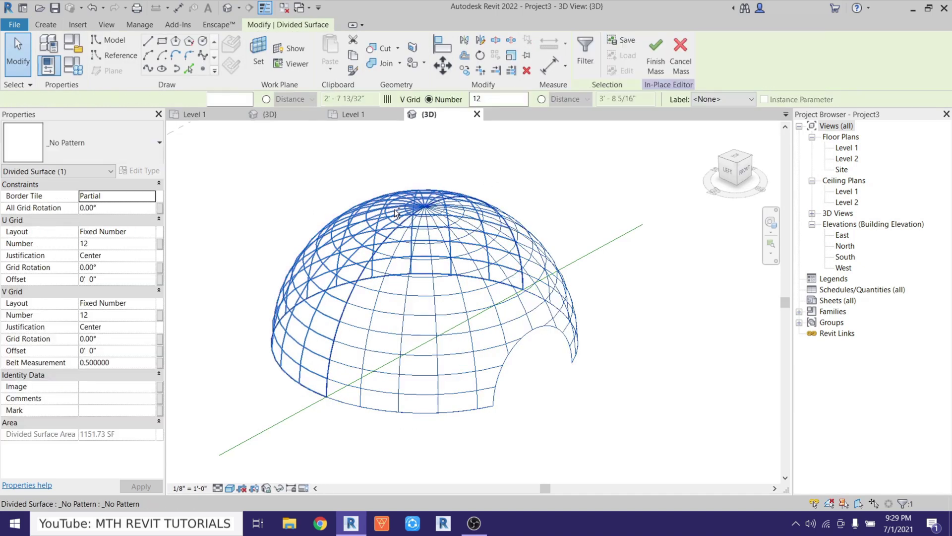
{"action": "left_click", "coordinate": [91, 145]}
{"action": "scroll", "coordinate": [82, 224], "scroll_direction": "down", "scroll_amount": 6}
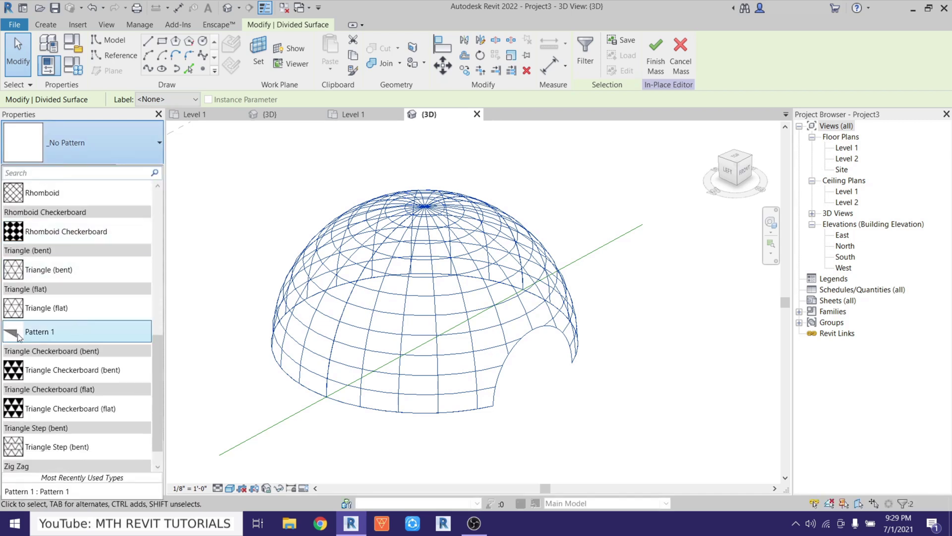
{"action": "mouse_move", "coordinate": [76, 334]}
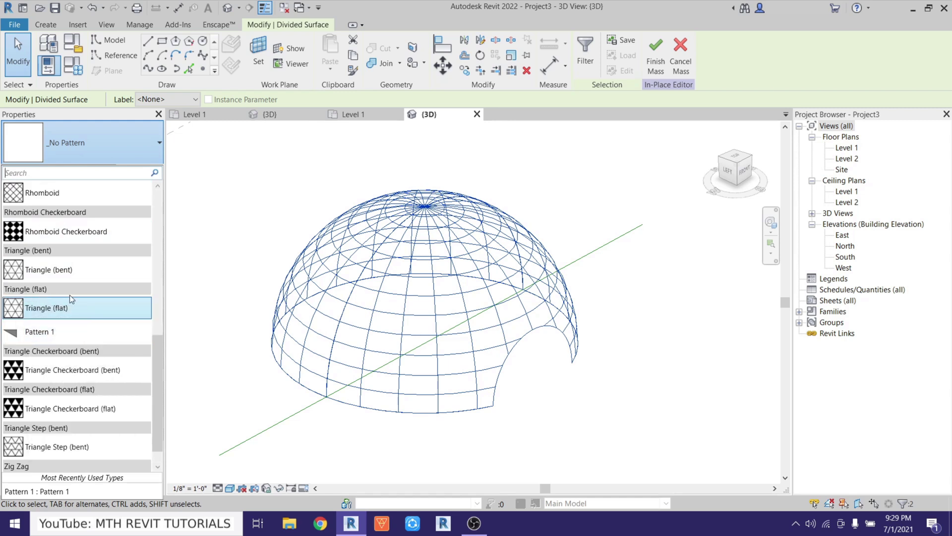
{"action": "left_click", "coordinate": [36, 341]}
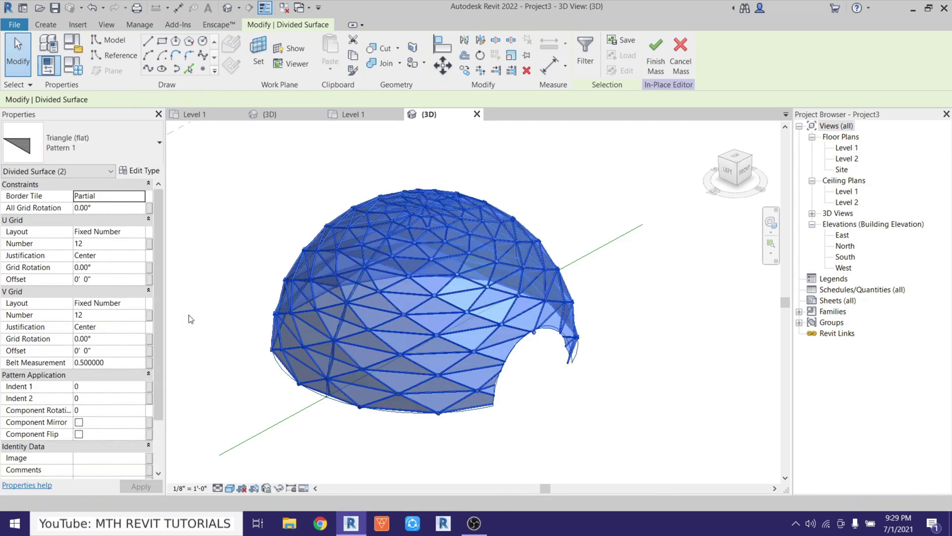
{"action": "scroll", "coordinate": [565, 333], "scroll_direction": "up", "scroll_amount": 3}
{"action": "key", "text": "Escape"}
- Open the type properties of the front divided surface's Pattern 1 panel and open the Corner Joints material for editing
{"action": "middle_click_drag", "start_coordinate": [567, 332], "coordinate": [410, 340], "text": "shift"}
{"action": "left_click", "coordinate": [446, 342]}
{"action": "middle_click_drag", "start_coordinate": [480, 347], "coordinate": [382, 317], "text": "shift"}
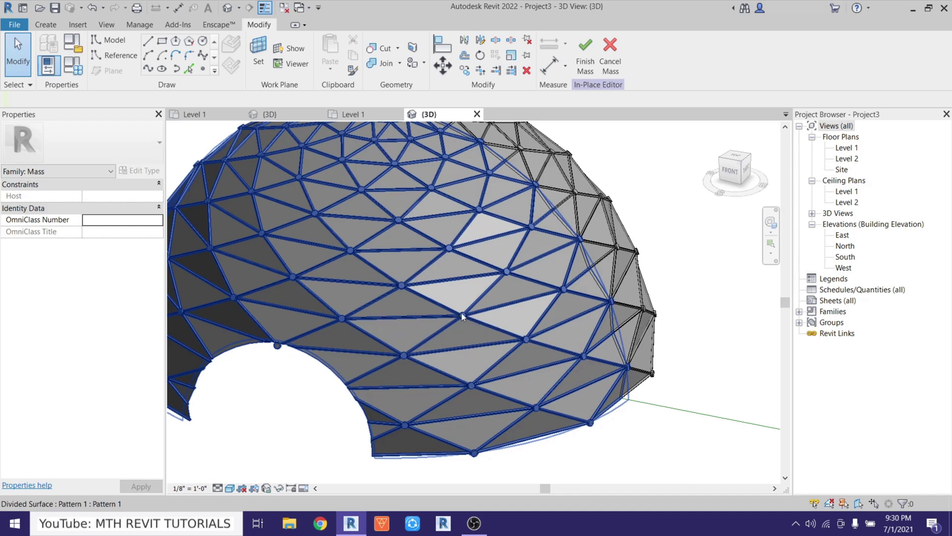
{"action": "left_click", "coordinate": [392, 278]}
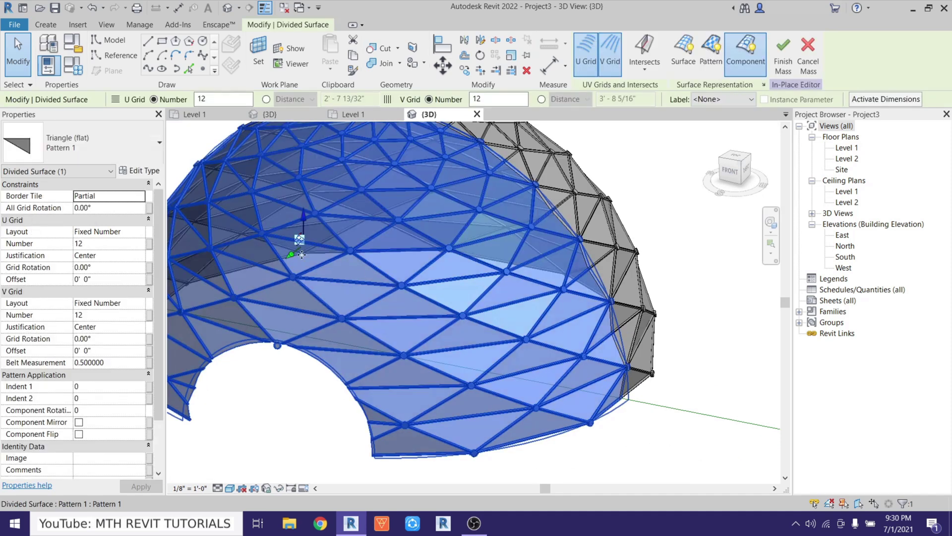
{"action": "left_click", "coordinate": [143, 171]}
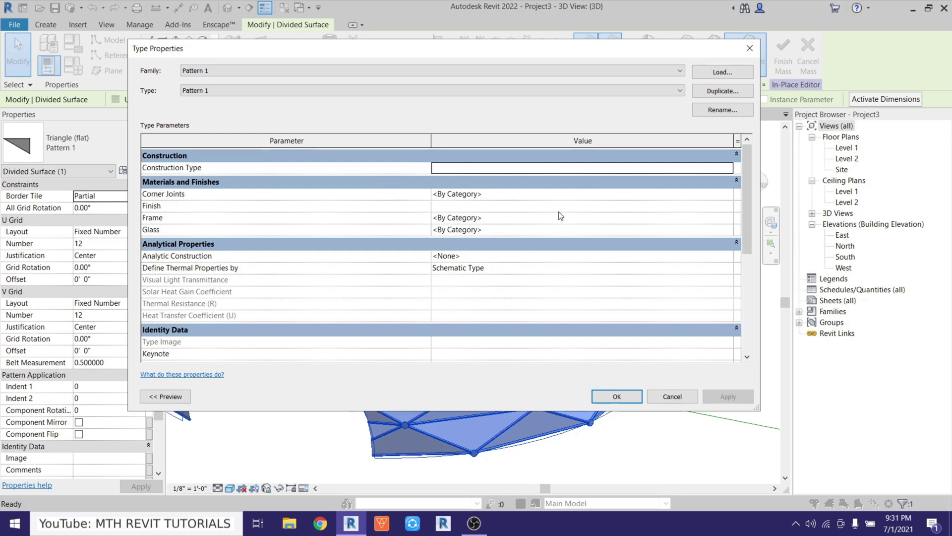
{"action": "left_click", "coordinate": [722, 195]}
{"action": "left_click", "coordinate": [727, 194]}
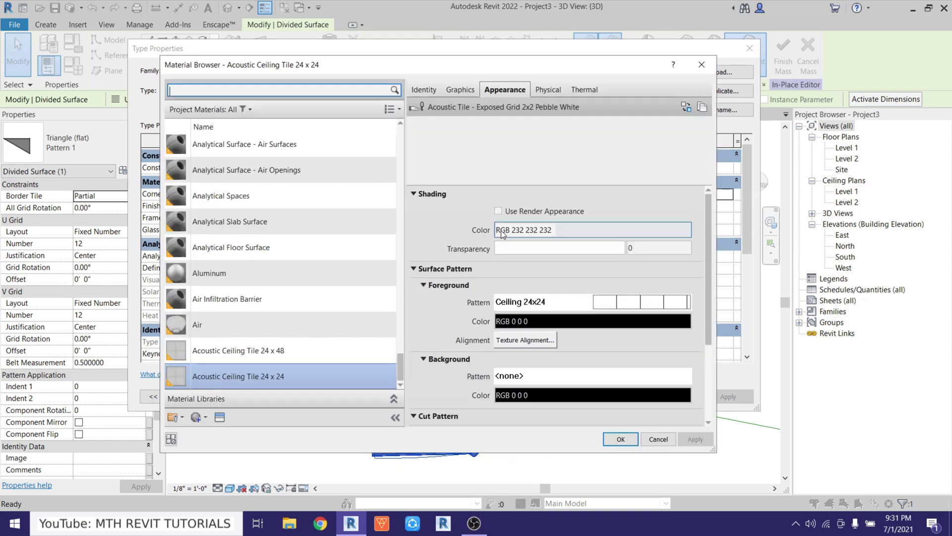
- Create a new material for the corner joints and rename it 001 White
{"action": "left_click", "coordinate": [197, 421]}
{"action": "left_click", "coordinate": [211, 431]}
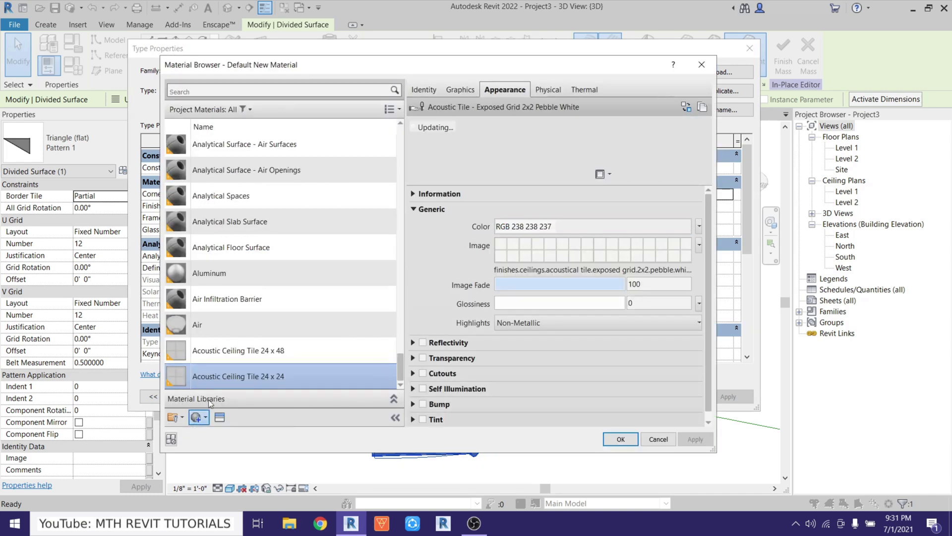
{"action": "right_click", "coordinate": [236, 267]}
{"action": "left_click", "coordinate": [257, 300]}
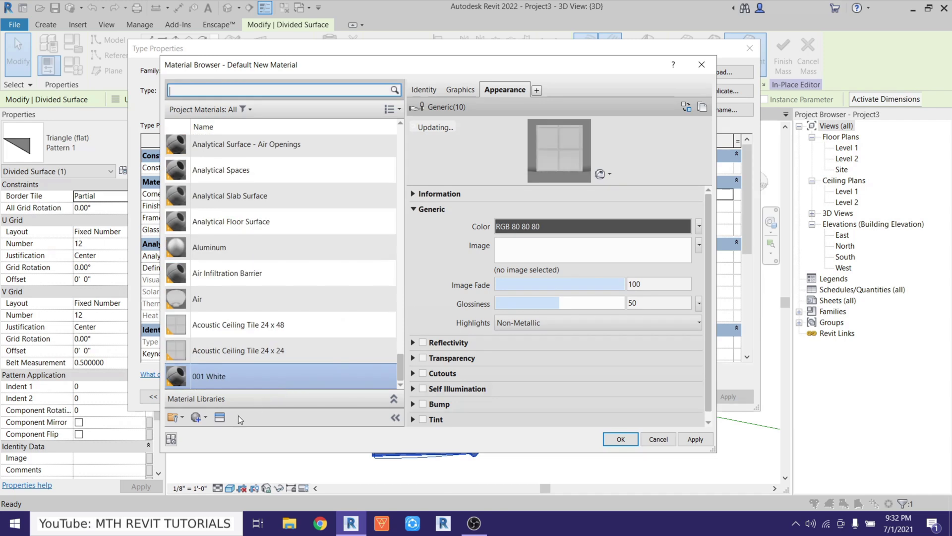
- Replace the 001 White material's appearance with the Cool White asset from the Wall Paint: Matte library and accept the material
{"action": "left_click", "coordinate": [228, 418]}
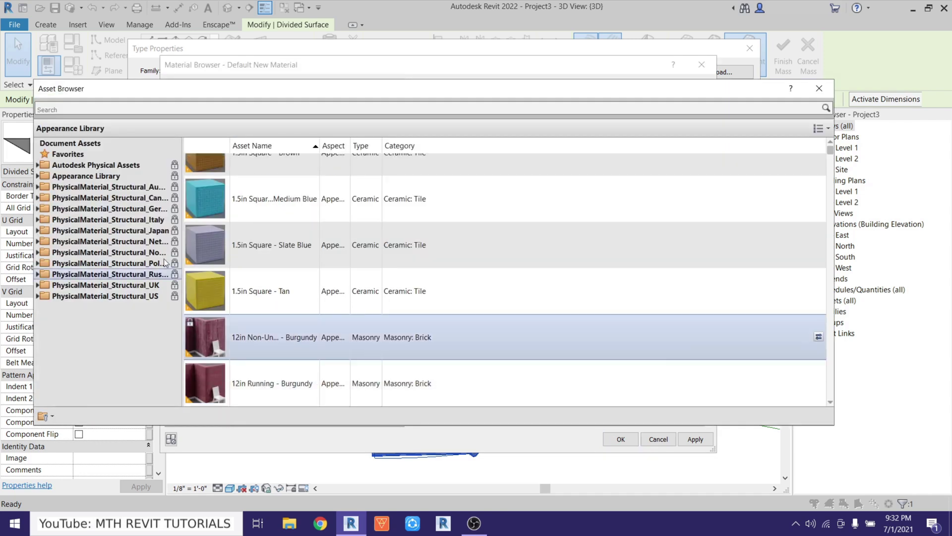
{"action": "left_click", "coordinate": [37, 175]}
{"action": "scroll", "coordinate": [42, 248], "scroll_direction": "down", "scroll_amount": 4}
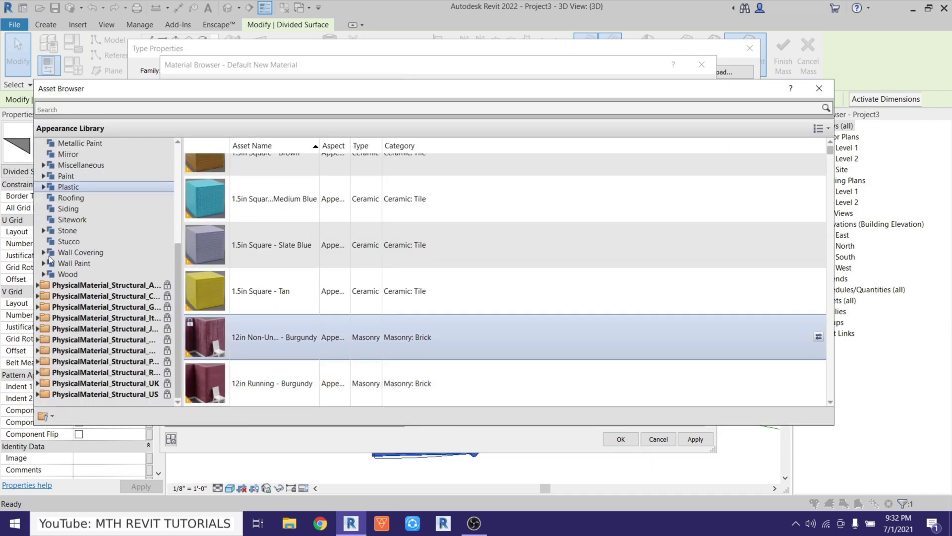
{"action": "left_click", "coordinate": [43, 263]}
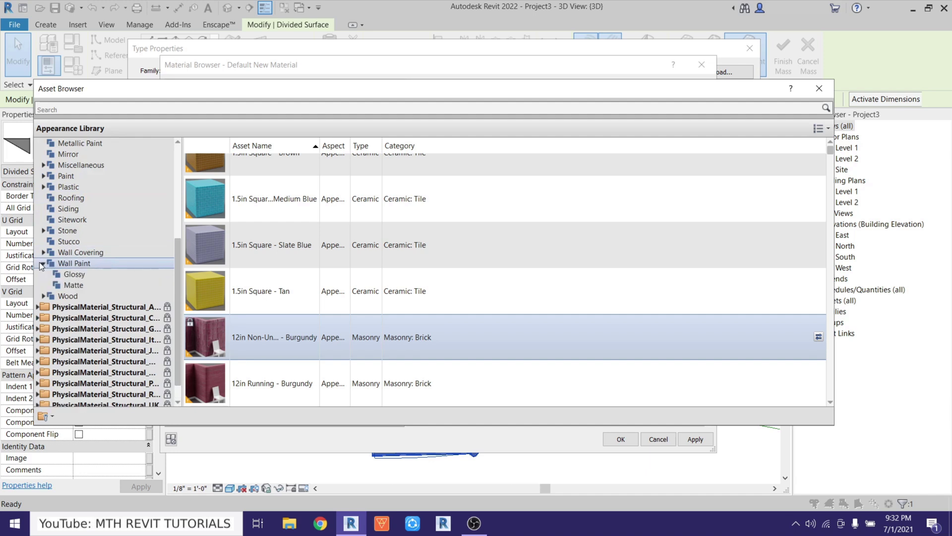
{"action": "left_click", "coordinate": [74, 285]}
{"action": "scroll", "coordinate": [438, 267], "scroll_direction": "down", "scroll_amount": 3}
{"action": "scroll", "coordinate": [428, 267], "scroll_direction": "up", "scroll_amount": 1}
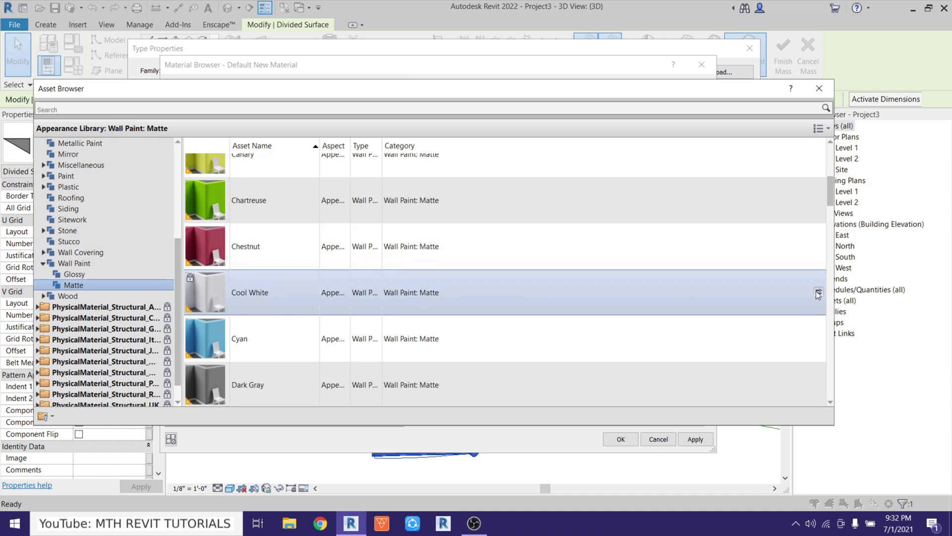
{"action": "left_click", "coordinate": [820, 89]}
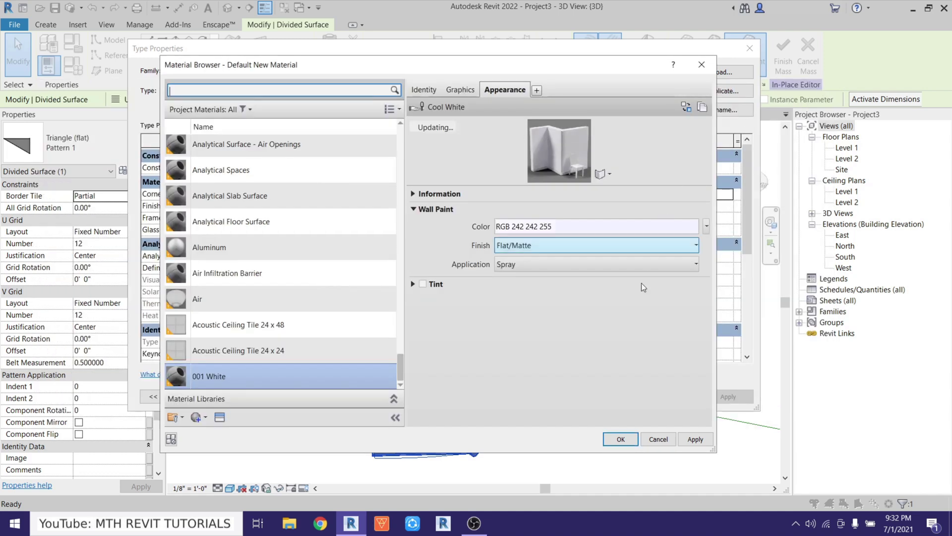
{"action": "left_click", "coordinate": [619, 438]}
- Copy the 001 White material from the Corner Joints parameter to the Frame parameter
{"action": "left_click", "coordinate": [480, 194]}
{"action": "key", "text": "ctrl+c"}
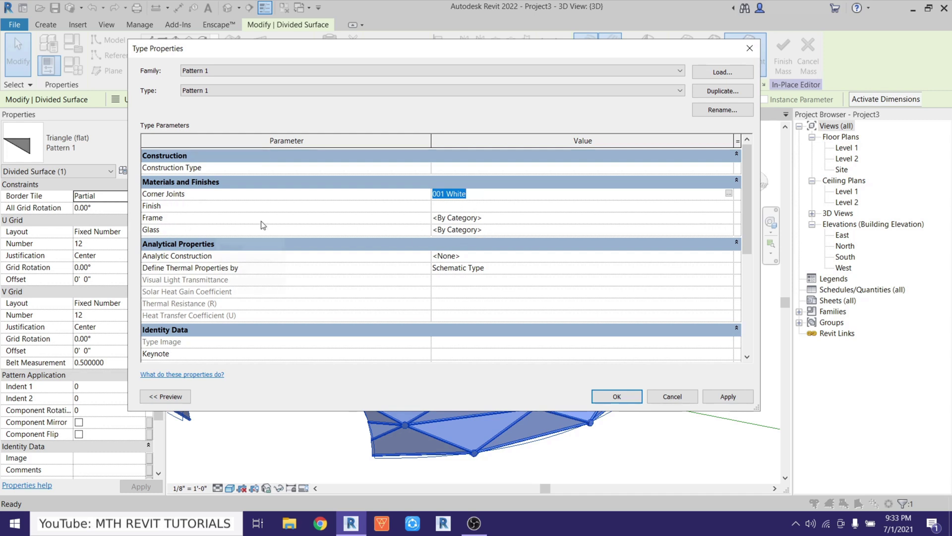
{"action": "left_click", "coordinate": [526, 218]}
{"action": "key", "text": "ctrl+v"}
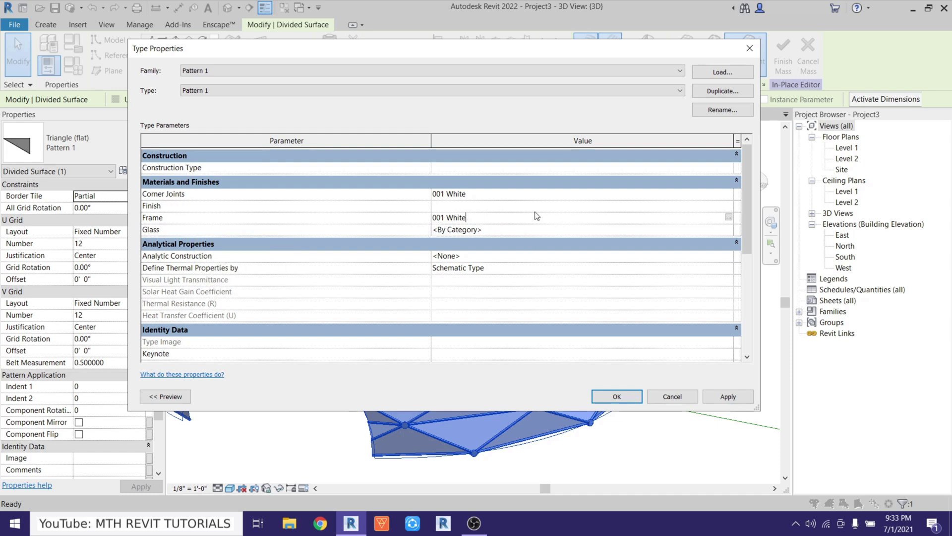
- Assign the Glass material to the panel's Glass parameter and apply the type properties
{"action": "left_click", "coordinate": [725, 231]}
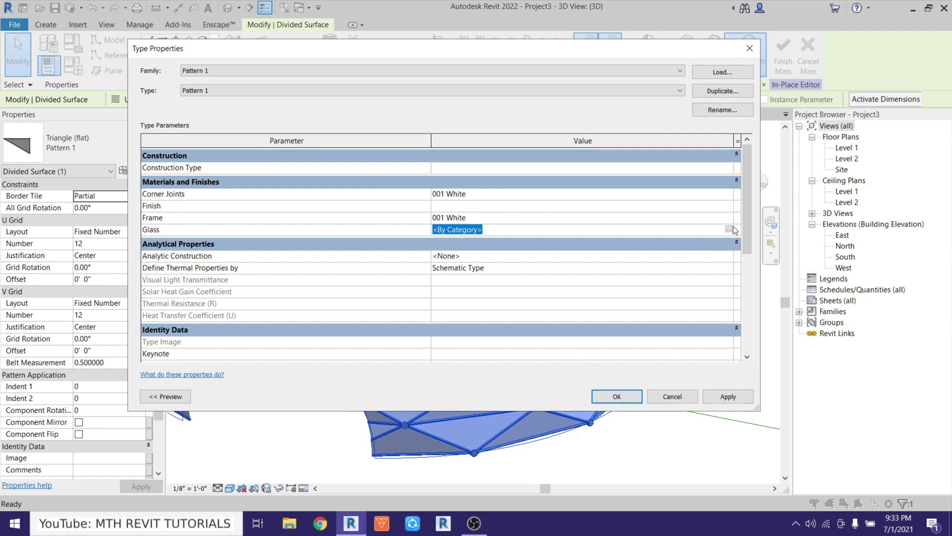
{"action": "left_click", "coordinate": [729, 230]}
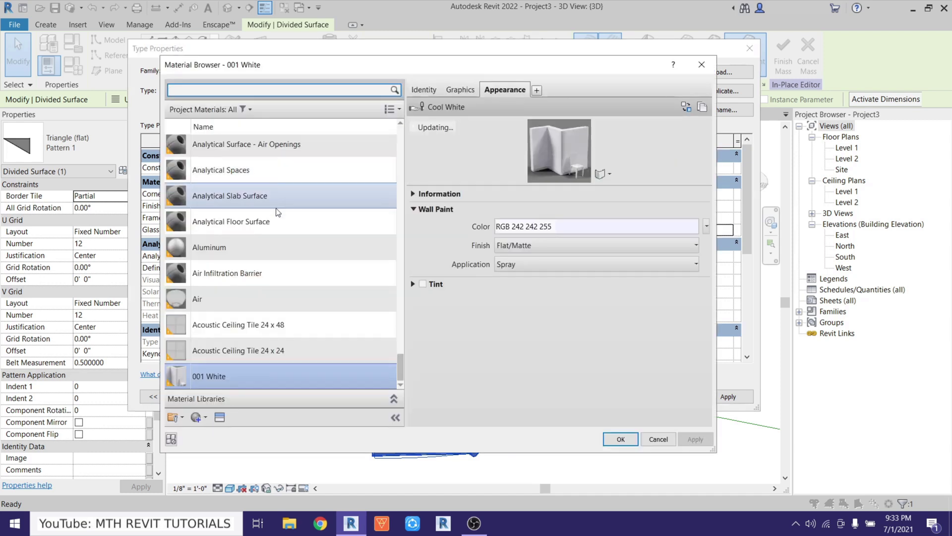
{"action": "scroll", "coordinate": [206, 199], "scroll_direction": "up", "scroll_amount": 5}
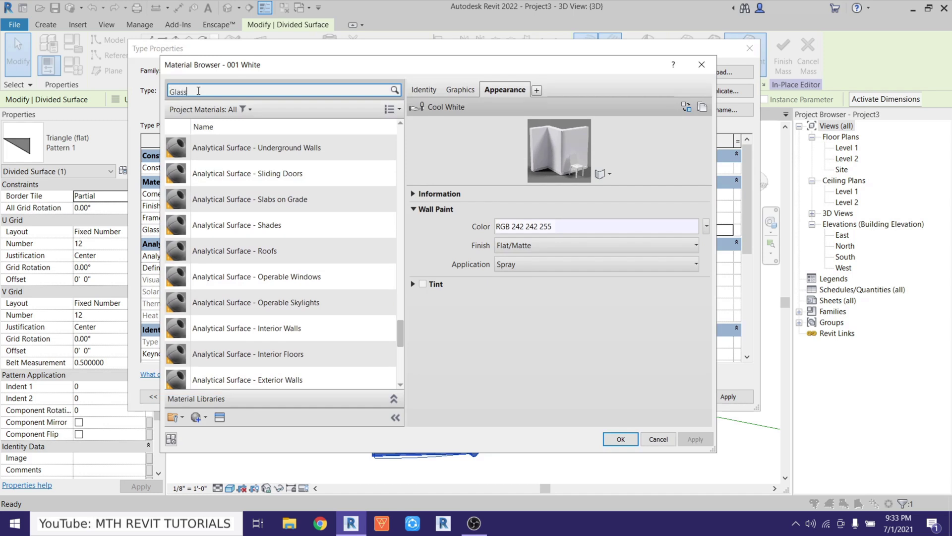
{"action": "left_click", "coordinate": [197, 90]}
{"action": "type", "text": "Glass"}
{"action": "left_click", "coordinate": [230, 222]}
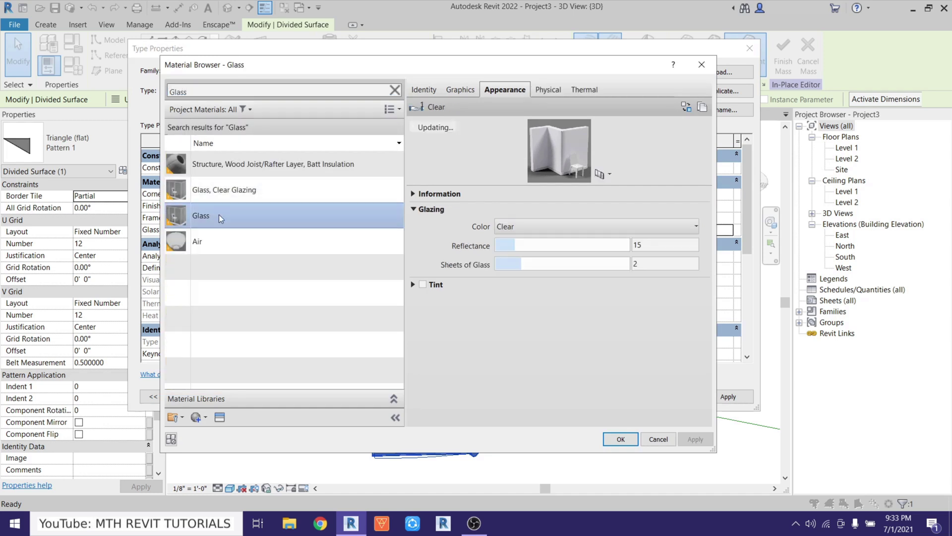
{"action": "left_click", "coordinate": [621, 439]}
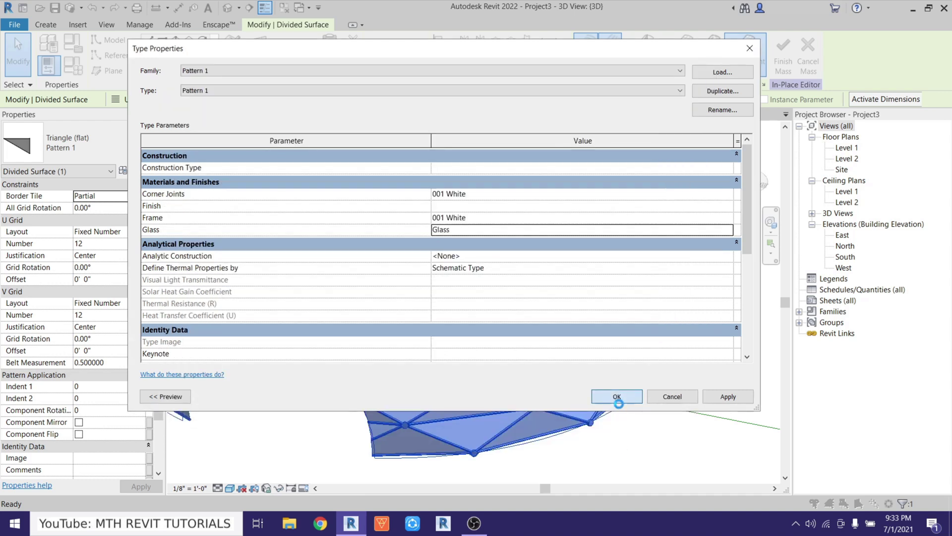
{"action": "left_click", "coordinate": [617, 396]}
{"action": "key", "text": "Escape"}
- Switch to the open Pattern 1 family and delete the corner joint cylinder at the panel's front corner
{"action": "scroll", "coordinate": [447, 347], "scroll_direction": "down", "scroll_amount": 3}
{"action": "middle_click_drag", "start_coordinate": [446, 347], "coordinate": [396, 425], "text": "shift"}
{"action": "scroll", "coordinate": [396, 432], "scroll_direction": "up", "scroll_amount": 3}
{"action": "scroll", "coordinate": [403, 378], "scroll_direction": "up", "scroll_amount": 3}
{"action": "scroll", "coordinate": [296, 322], "scroll_direction": "up", "scroll_amount": 2}
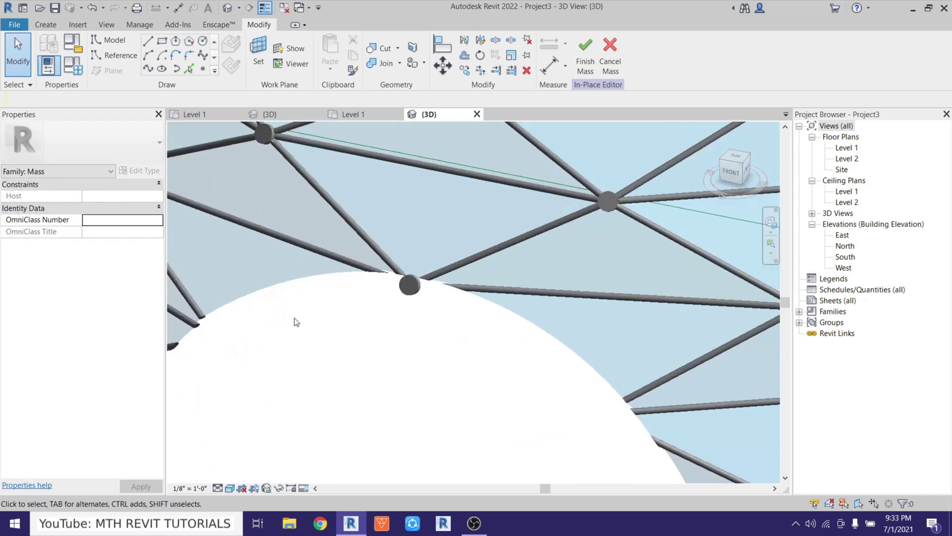
{"action": "scroll", "coordinate": [296, 322], "scroll_direction": "up", "scroll_amount": 2}
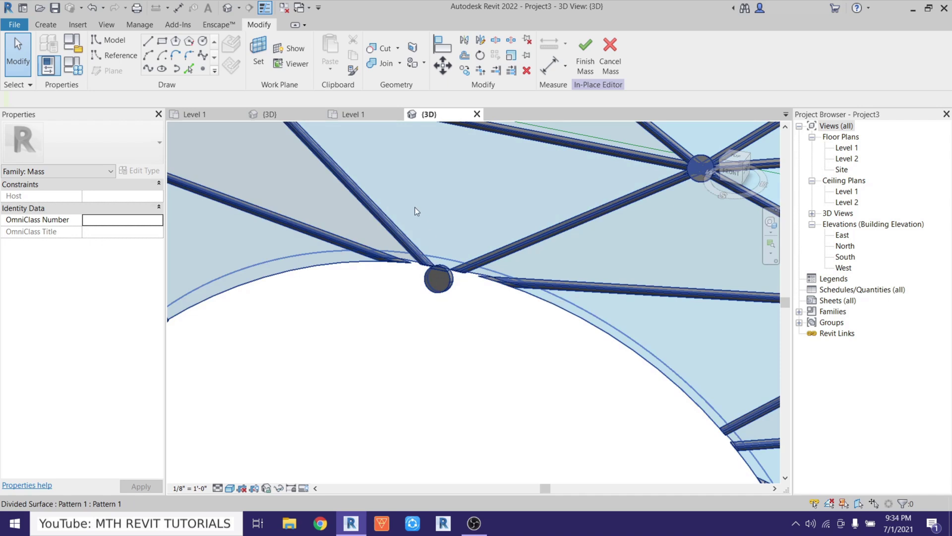
{"action": "left_click", "coordinate": [284, 117]}
{"action": "scroll", "coordinate": [322, 399], "scroll_direction": "up", "scroll_amount": 5}
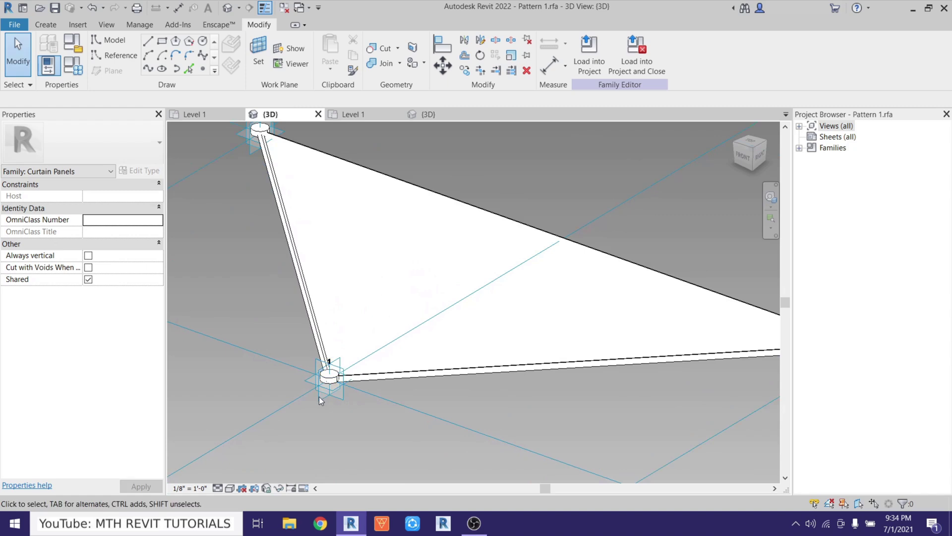
{"action": "scroll", "coordinate": [321, 394], "scroll_direction": "up", "scroll_amount": 2}
{"action": "left_click", "coordinate": [335, 359]}
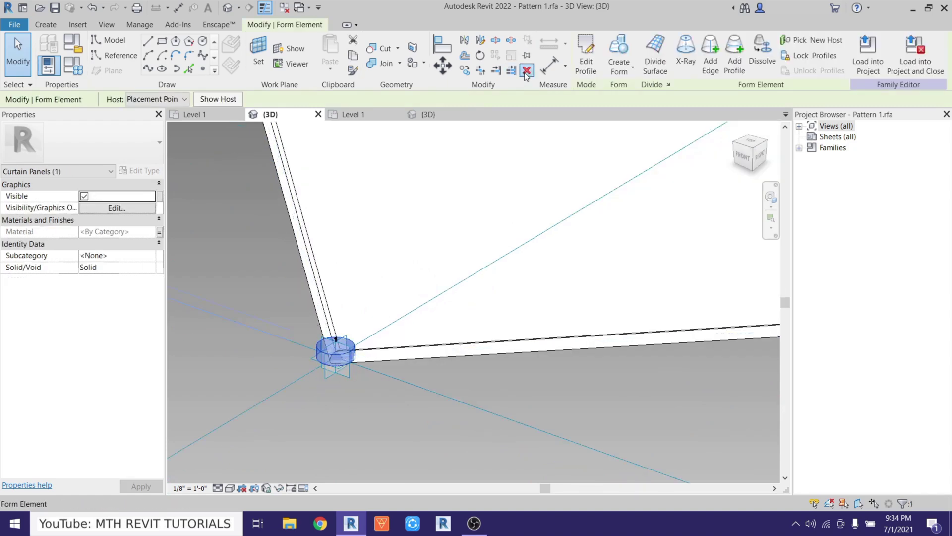
{"action": "left_click", "coordinate": [8, 40]}
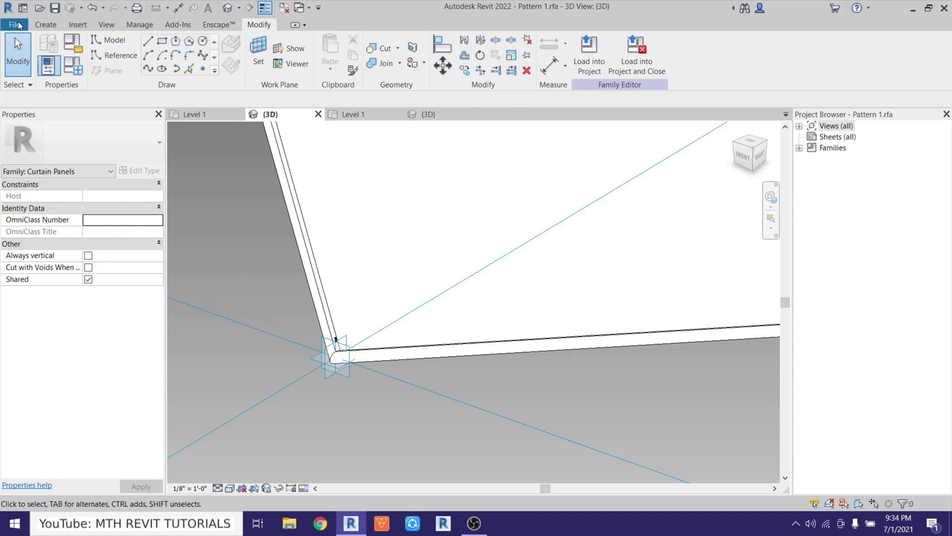
- Save the modified curtain panel family as a new family file named Pattern 2
{"action": "left_click", "coordinate": [16, 24]}
{"action": "mouse_move", "coordinate": [35, 184]}
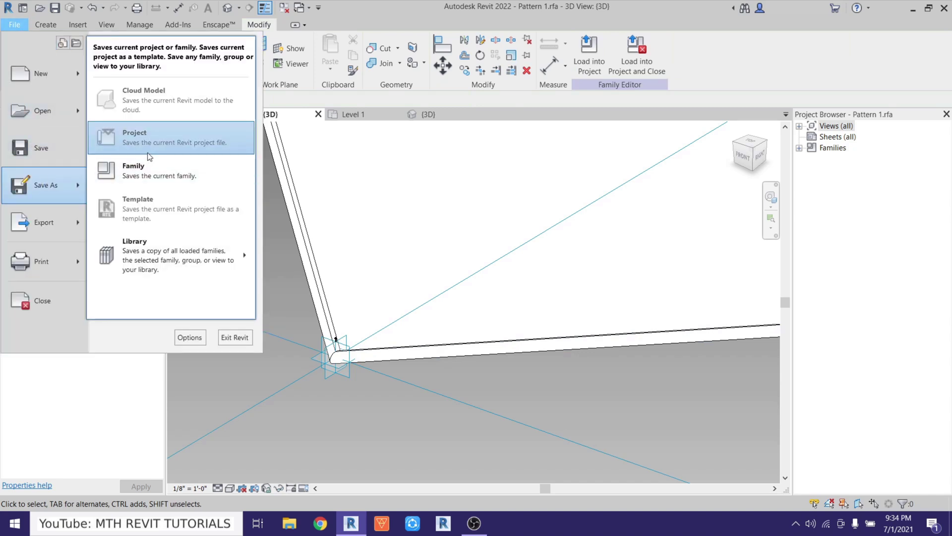
{"action": "left_click", "coordinate": [149, 168]}
{"action": "left_click", "coordinate": [549, 389]}
{"action": "key", "text": "Escape"}
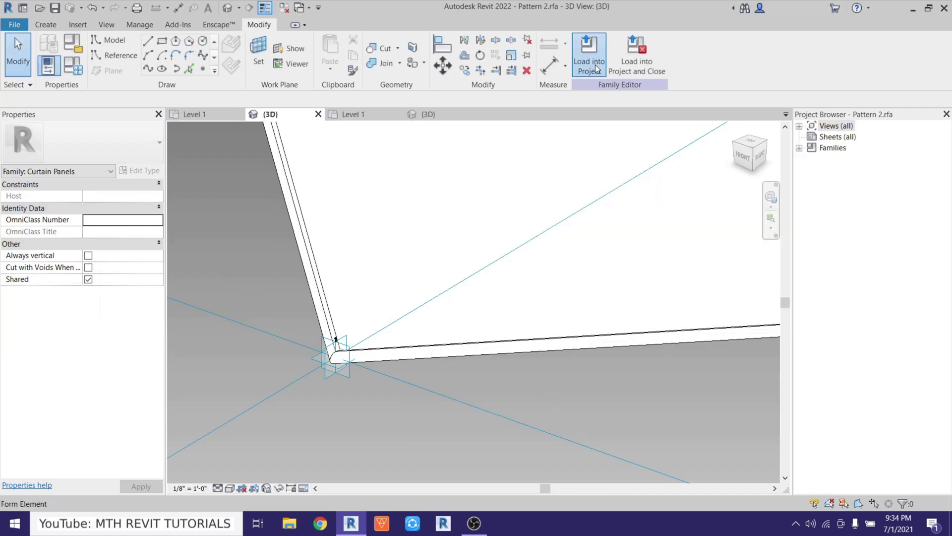
- Load the Pattern 2 family into Project3
{"action": "left_click", "coordinate": [593, 62]}
{"action": "left_click", "coordinate": [401, 206]}
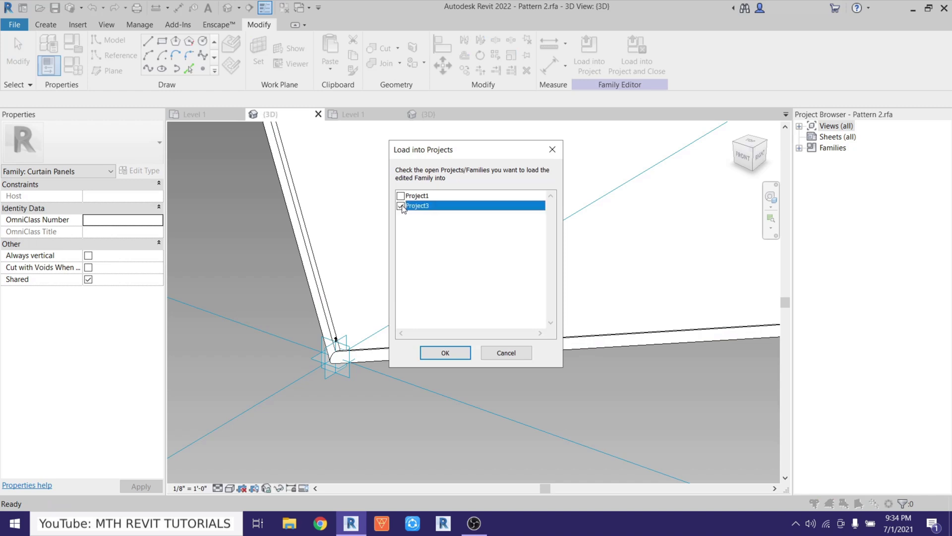
{"action": "left_click", "coordinate": [446, 353]}
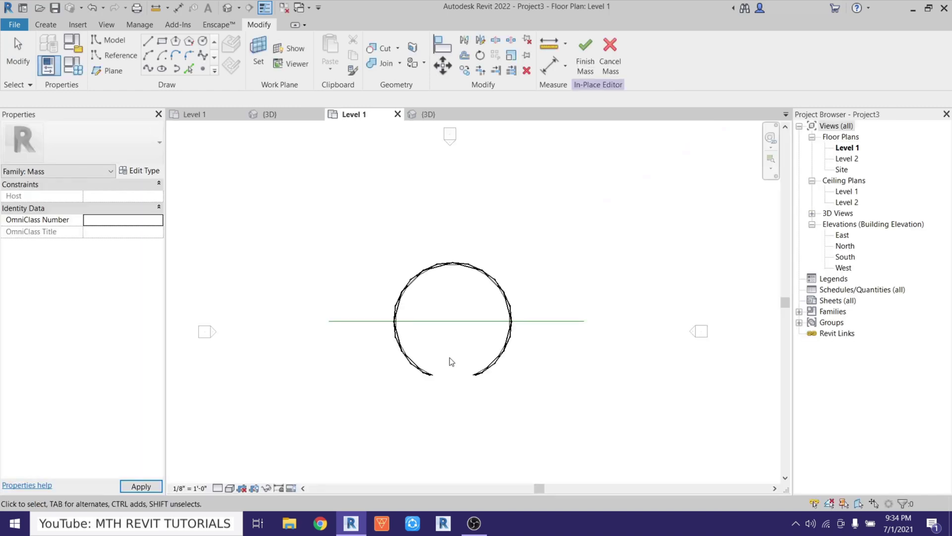
- In the 3D view, change the panel whose joint overhangs the top of the entrance arch to Pattern 2
{"action": "left_click", "coordinate": [227, 8]}
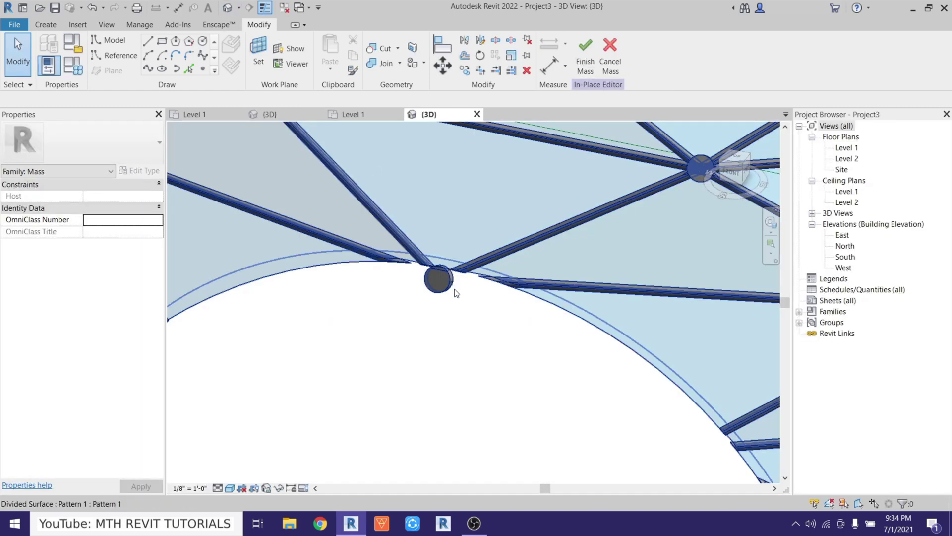
{"action": "scroll", "coordinate": [394, 277], "scroll_direction": "down", "scroll_amount": 3}
{"action": "scroll", "coordinate": [389, 298], "scroll_direction": "up", "scroll_amount": 2}
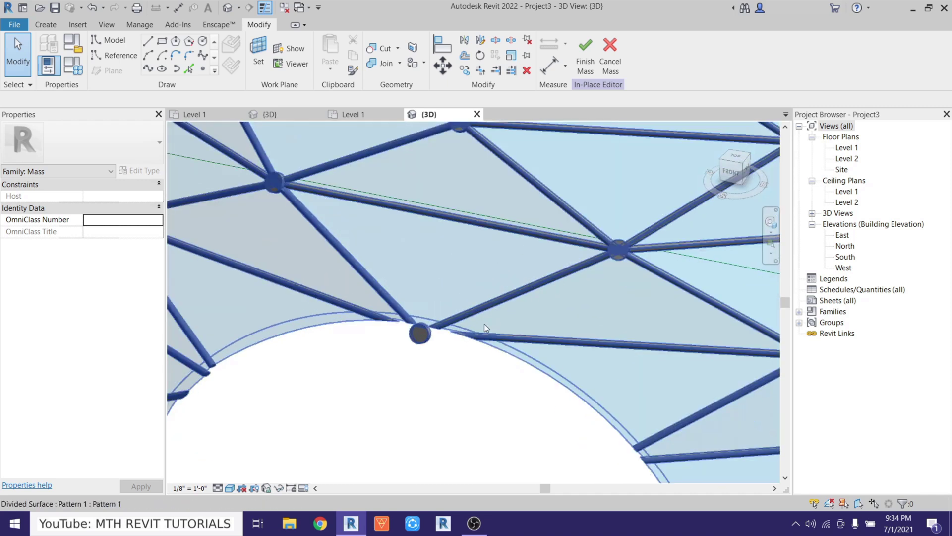
{"action": "left_click", "coordinate": [422, 347]}
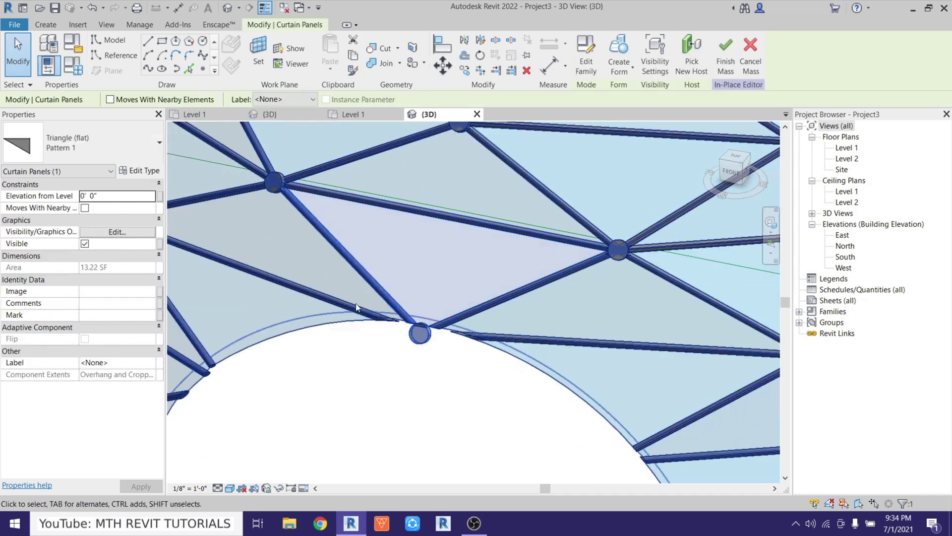
{"action": "left_click", "coordinate": [109, 145]}
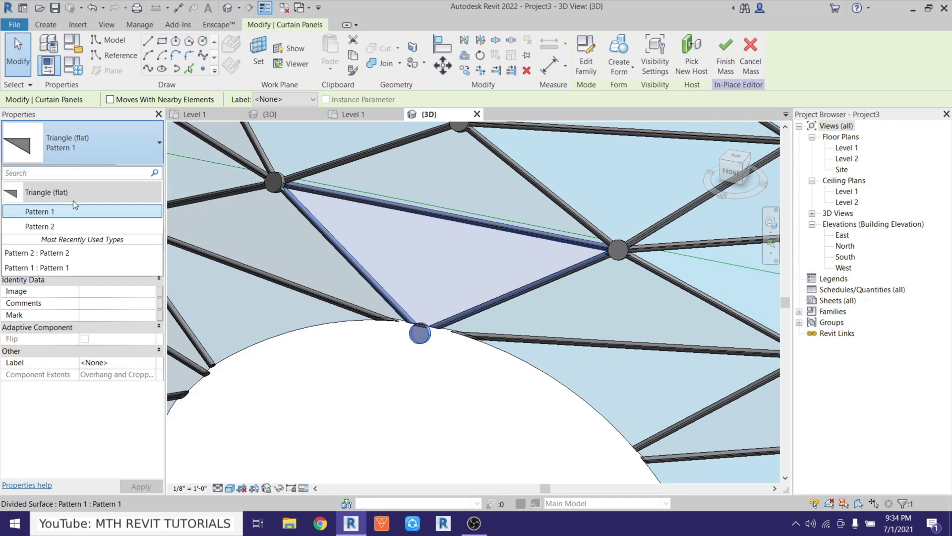
{"action": "left_click", "coordinate": [56, 232]}
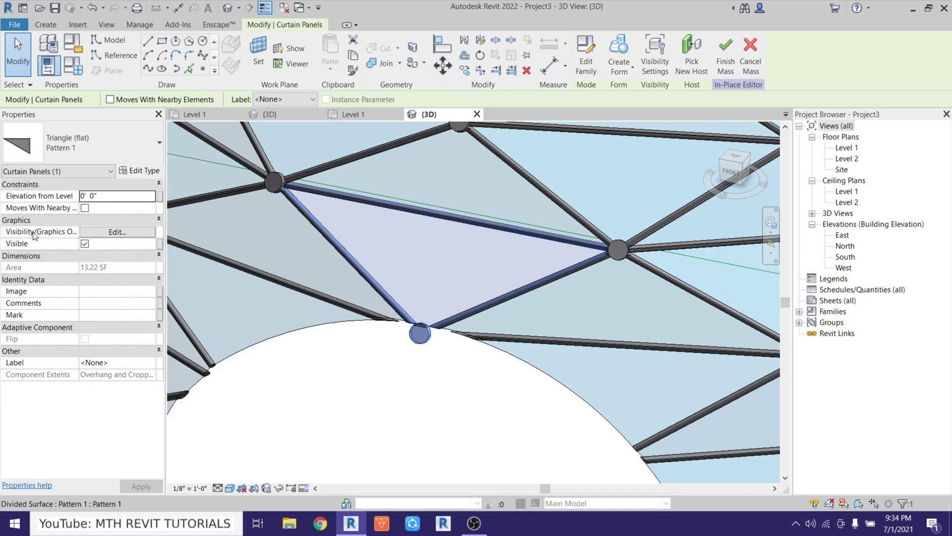
{"action": "key", "text": "Escape"}
{"action": "scroll", "coordinate": [466, 270], "scroll_direction": "down", "scroll_amount": 4}
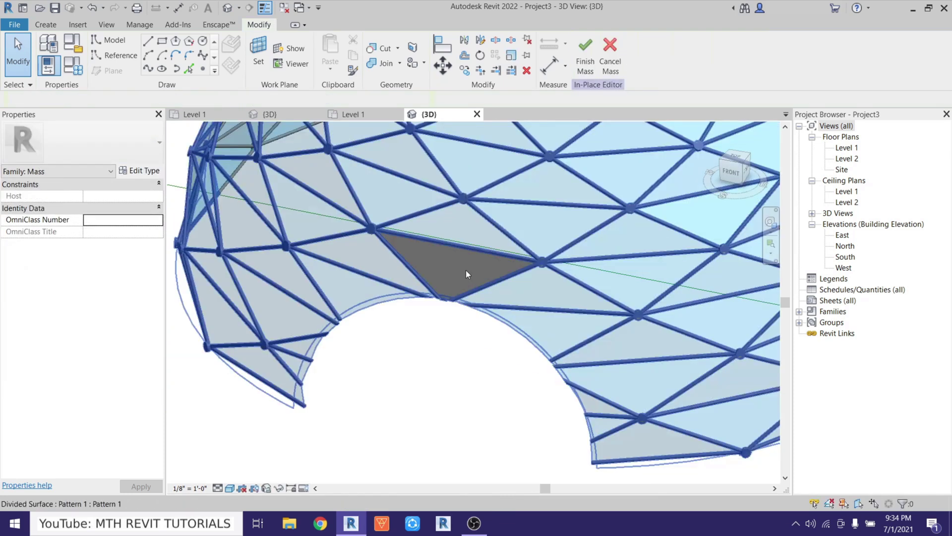
{"action": "scroll", "coordinate": [446, 347], "scroll_direction": "up", "scroll_amount": 2}
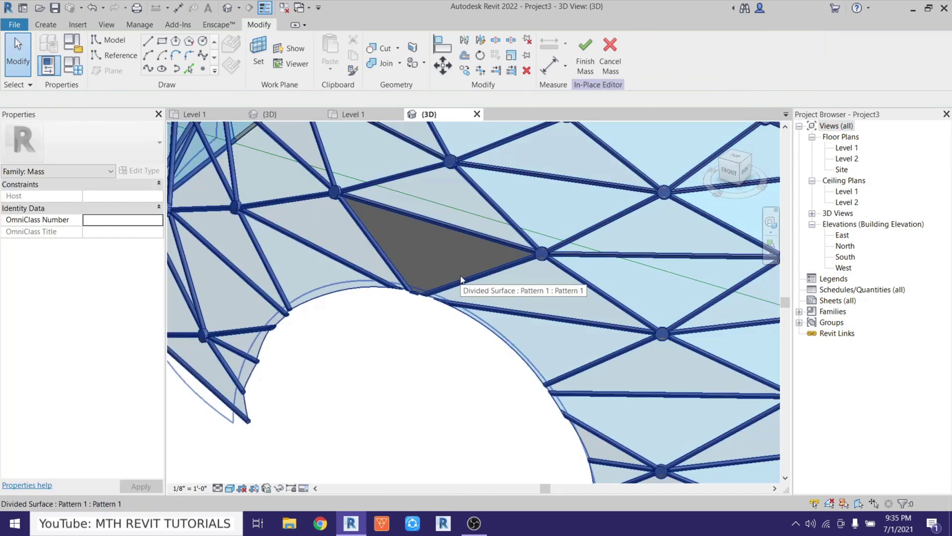
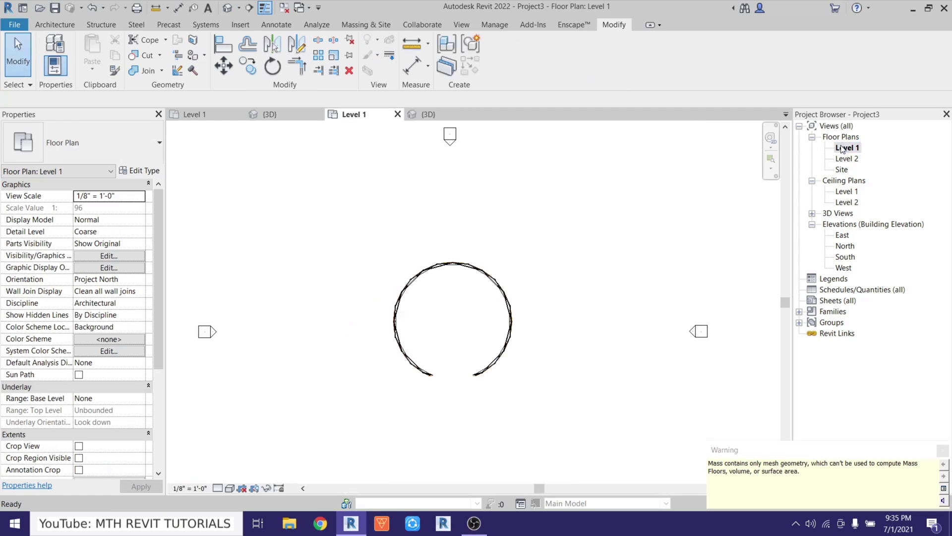
- Start a wall on Level 1 and duplicate the Generic - 8" basic wall type as Generic - 2'
{"action": "scroll", "coordinate": [437, 378], "scroll_direction": "up", "scroll_amount": 5}
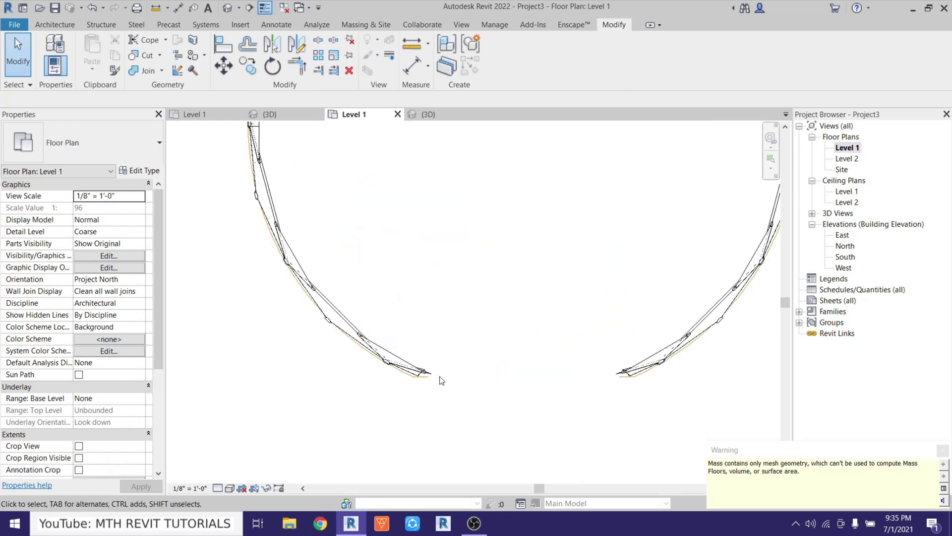
{"action": "left_click", "coordinate": [64, 28]}
{"action": "left_click", "coordinate": [51, 51]}
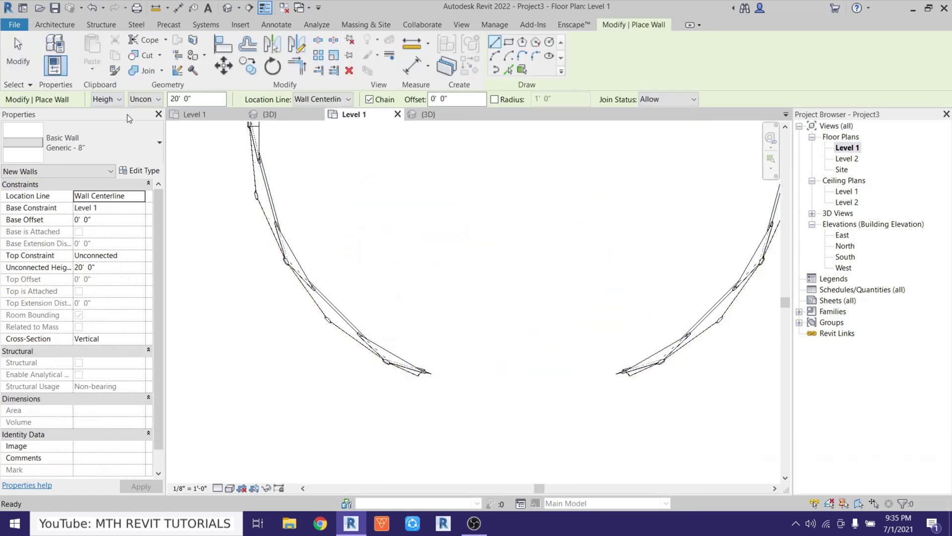
{"action": "left_click", "coordinate": [143, 172]}
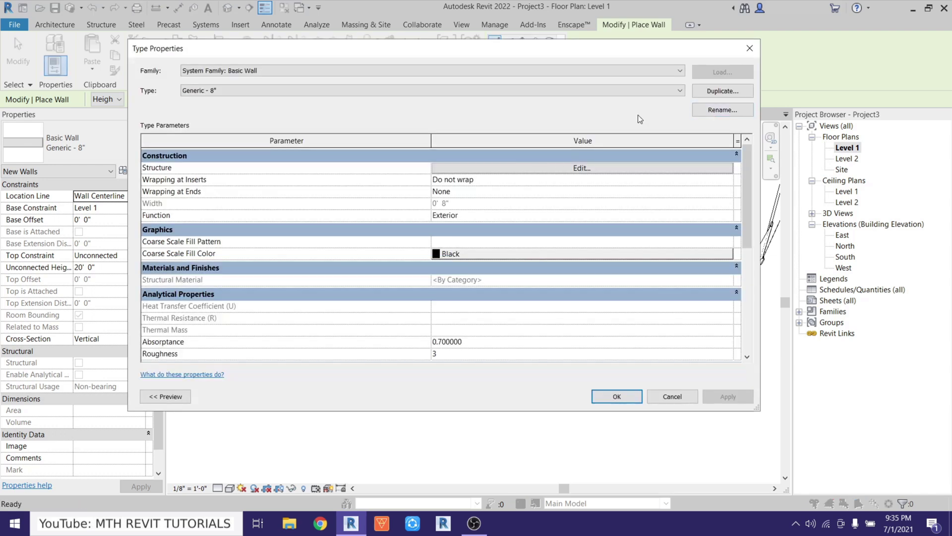
{"action": "left_click", "coordinate": [722, 91]}
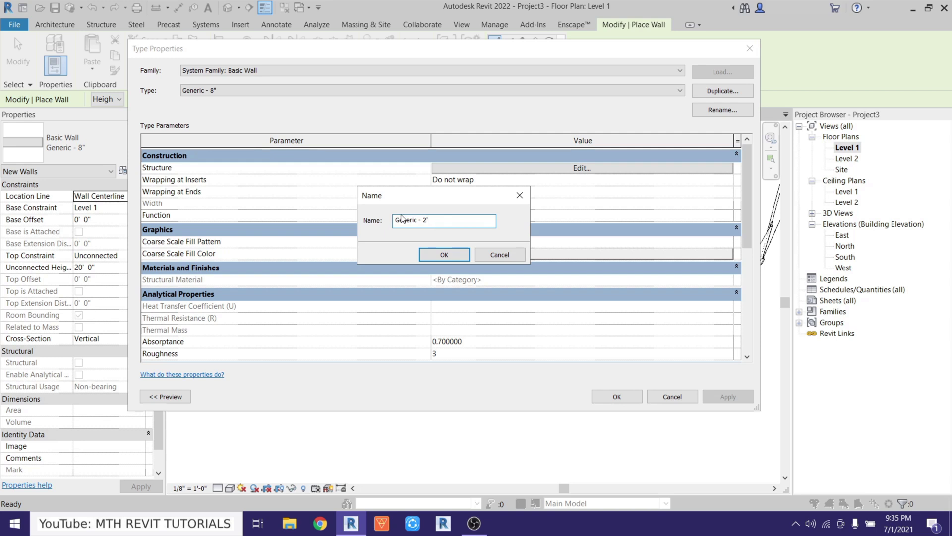
{"action": "left_click", "coordinate": [420, 255]}
- Set the structure layer thickness of the Generic - 2' wall type to 2' and accept the type properties
{"action": "left_click", "coordinate": [473, 169]}
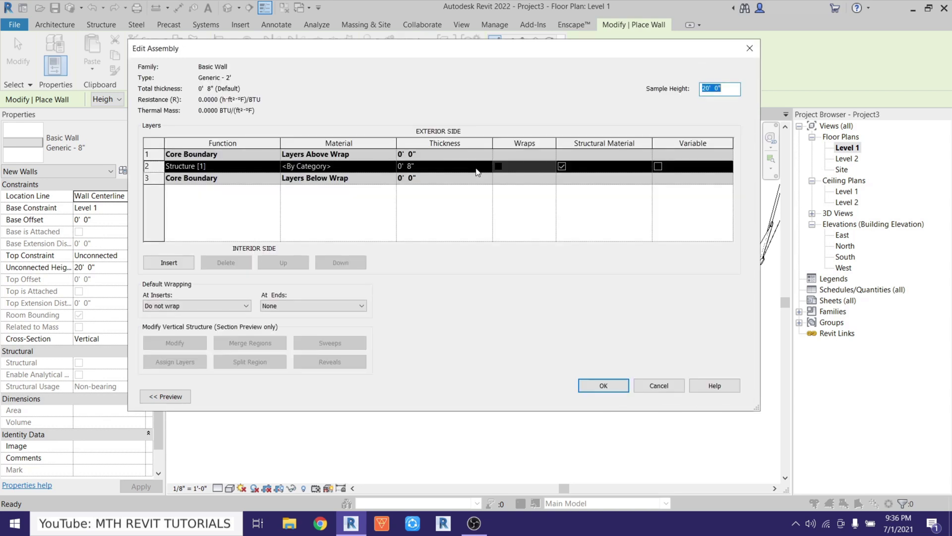
{"action": "left_click", "coordinate": [466, 167]}
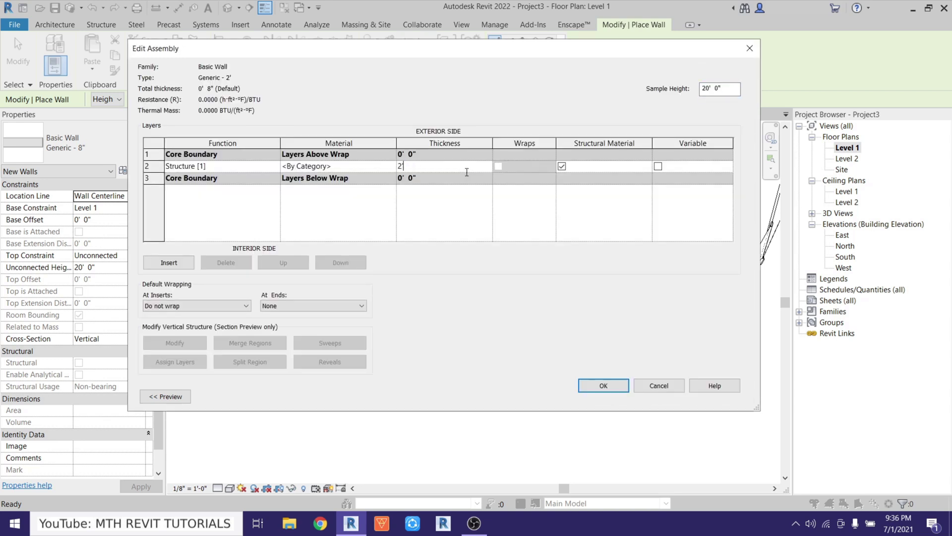
{"action": "left_click", "coordinate": [596, 383]}
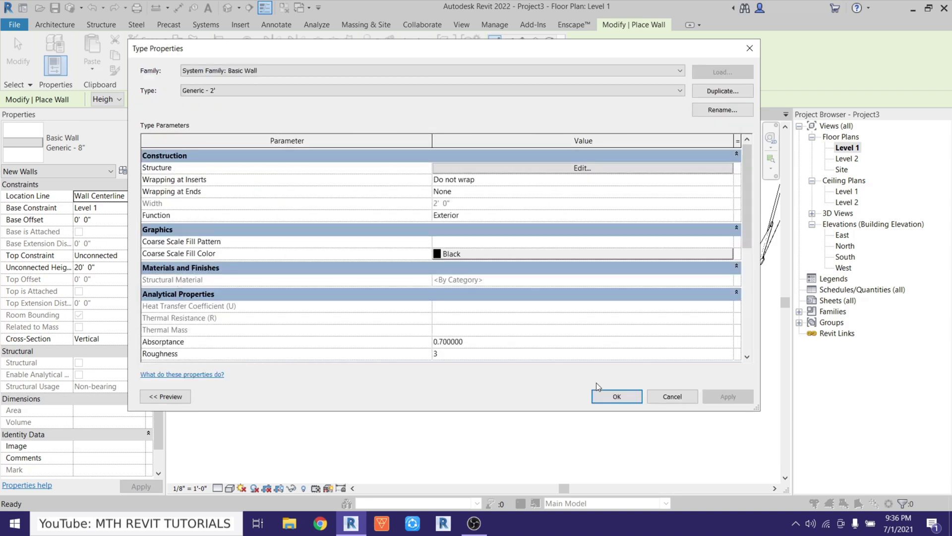
{"action": "left_click", "coordinate": [603, 398]}
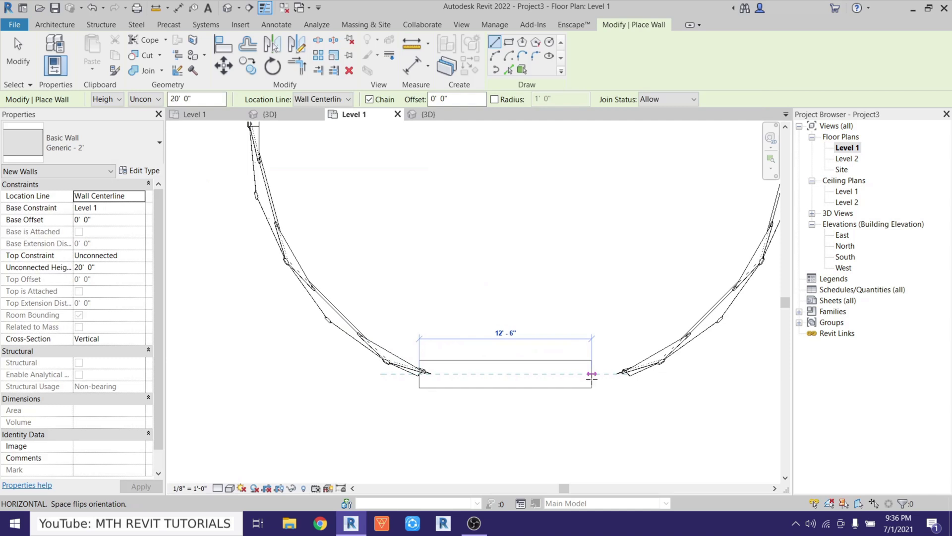
- Draw a straight Generic - 2' wall about 15' long across the dome's entrance opening on Level 1
{"action": "left_click", "coordinate": [627, 379]}
{"action": "right_click", "coordinate": [539, 250]}
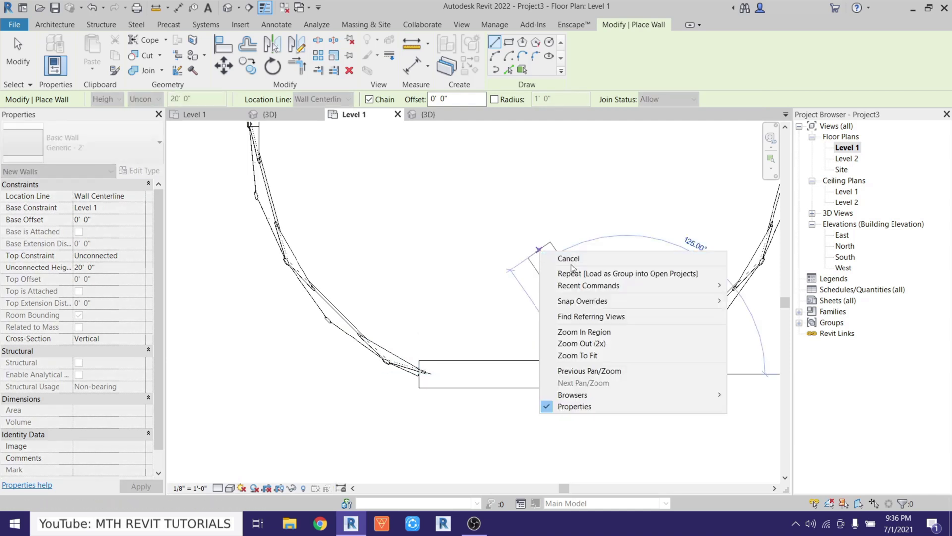
{"action": "left_click", "coordinate": [597, 259]}
- In the 3D view seen from the side, nudge the new wall slightly toward the dome
{"action": "left_click", "coordinate": [235, 10]}
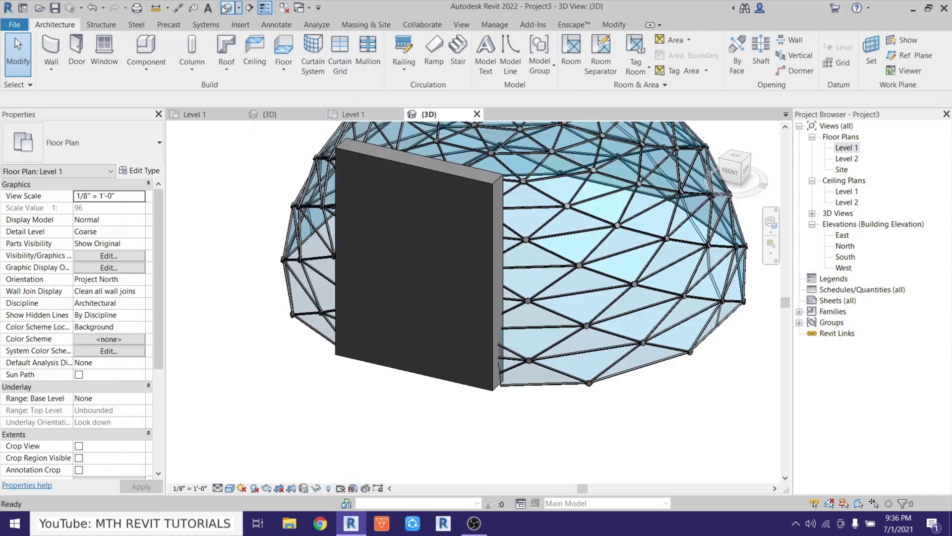
{"action": "middle_click_drag", "start_coordinate": [367, 255], "coordinate": [711, 220], "text": "shift"}
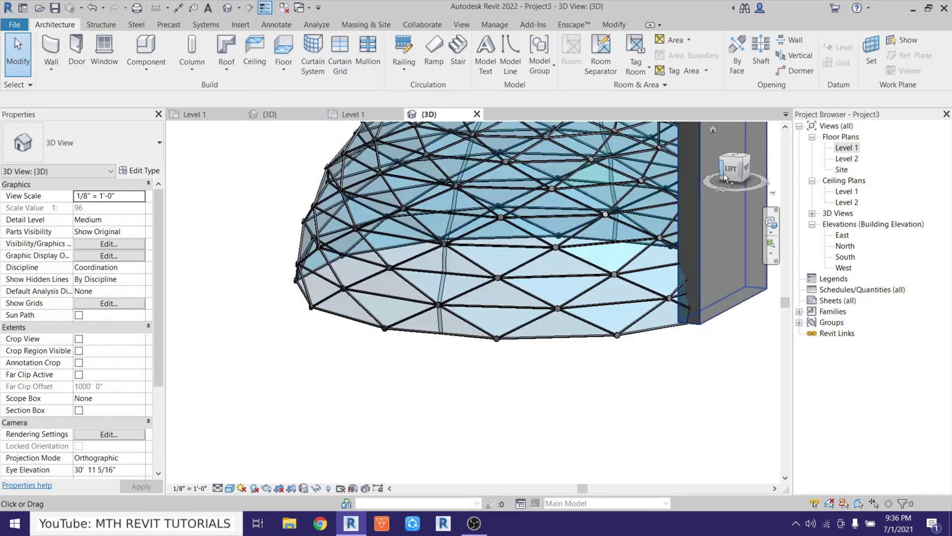
{"action": "left_click", "coordinate": [725, 172]}
{"action": "scroll", "coordinate": [498, 305], "scroll_direction": "up", "scroll_amount": 8}
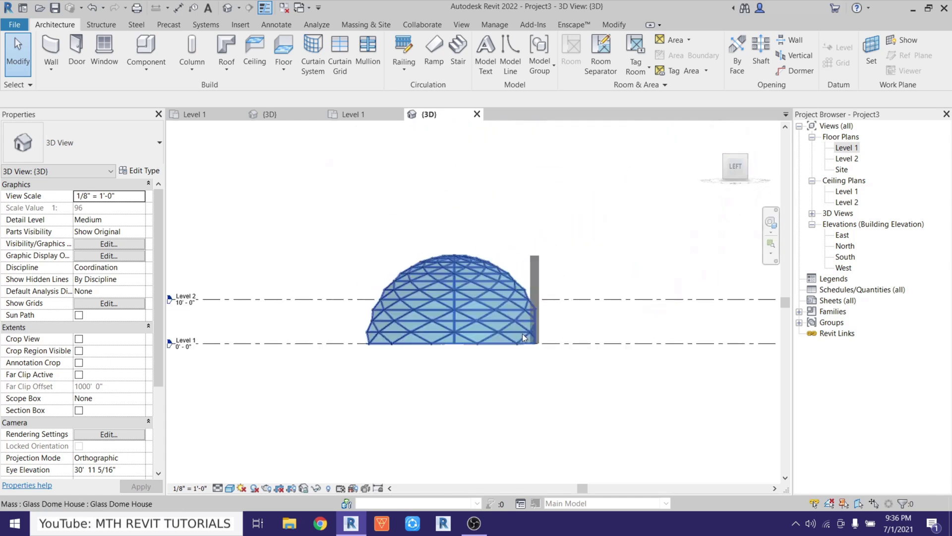
{"action": "left_click", "coordinate": [588, 269]}
{"action": "middle_click_drag", "start_coordinate": [587, 269], "coordinate": [602, 322]}
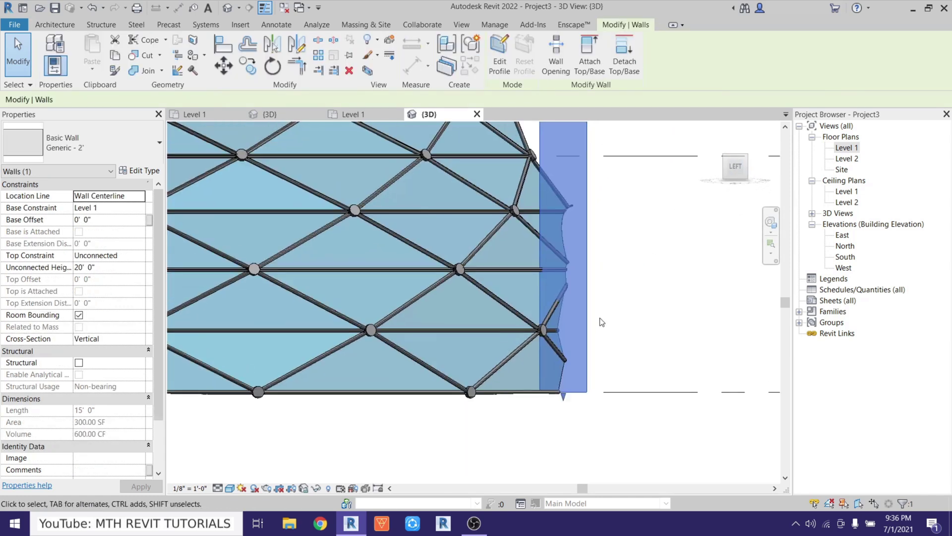
{"action": "key", "text": "Left"}
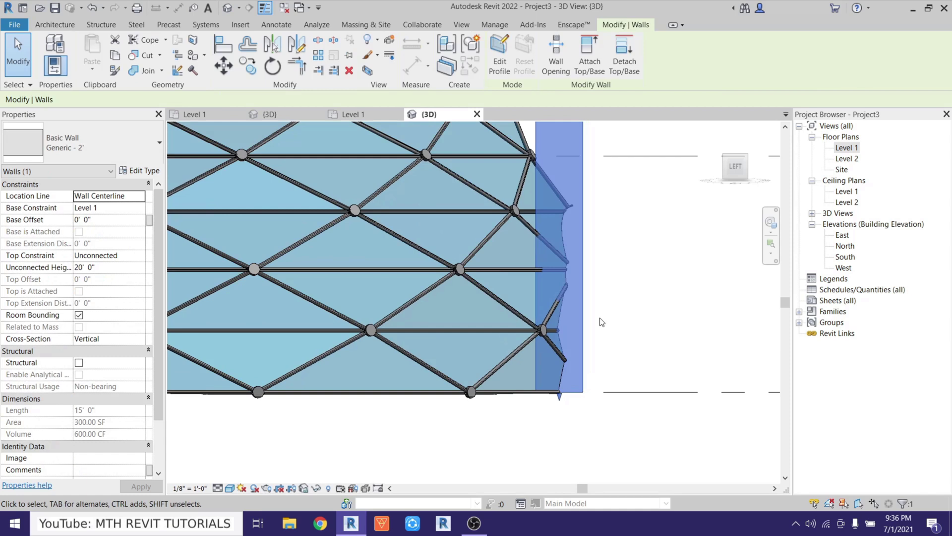
- Edit the 2' wall's profile from the front and delete its four rectangular sketch lines
{"action": "middle_click_drag", "start_coordinate": [602, 323], "coordinate": [508, 333], "text": "shift"}
{"action": "left_click", "coordinate": [500, 54]}
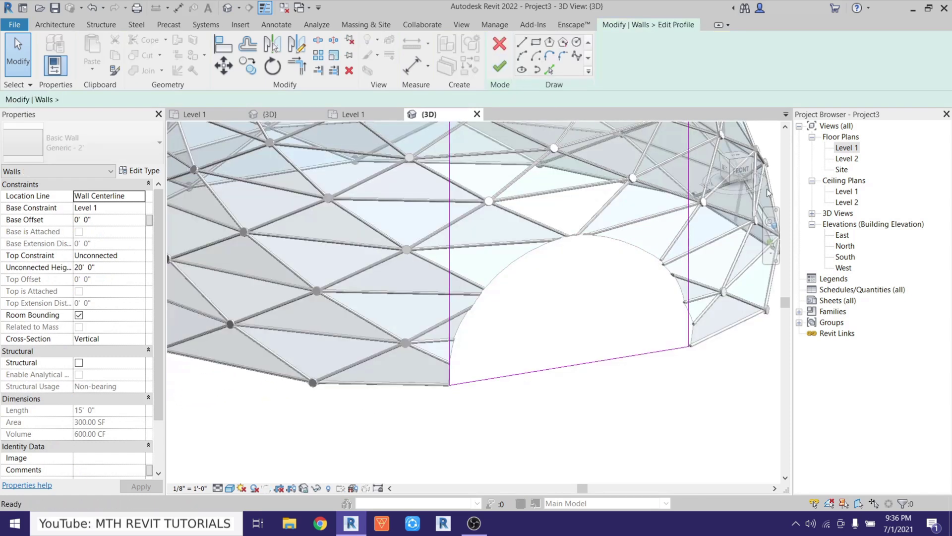
{"action": "left_click", "coordinate": [741, 170]}
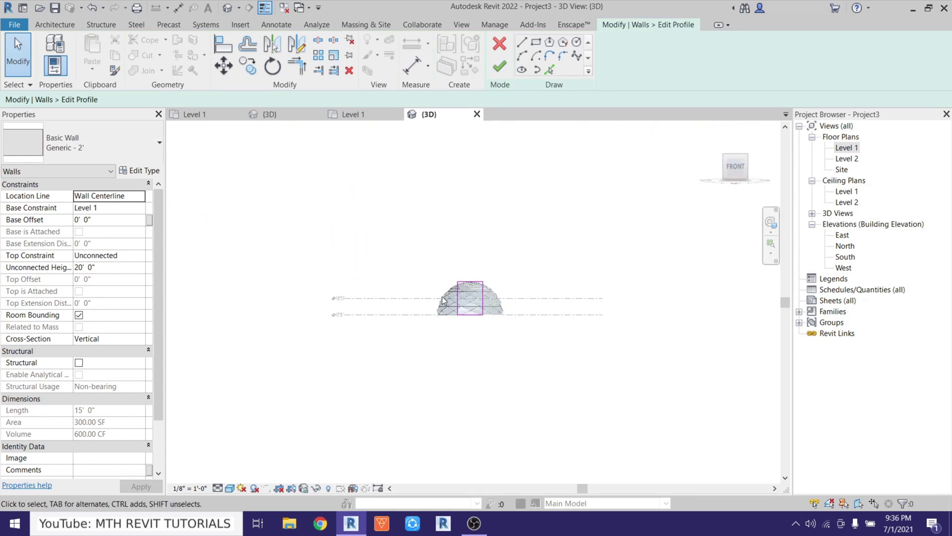
{"action": "scroll", "coordinate": [522, 314], "scroll_direction": "up", "scroll_amount": 3}
{"action": "scroll", "coordinate": [521, 313], "scroll_direction": "up", "scroll_amount": 2}
{"action": "mouse_move", "coordinate": [300, 141]}
{"action": "left_mouse_down"}
{"action": "mouse_move", "coordinate": [354, 164]}
{"action": "mouse_move", "coordinate": [646, 463]}
{"action": "left_mouse_up"}
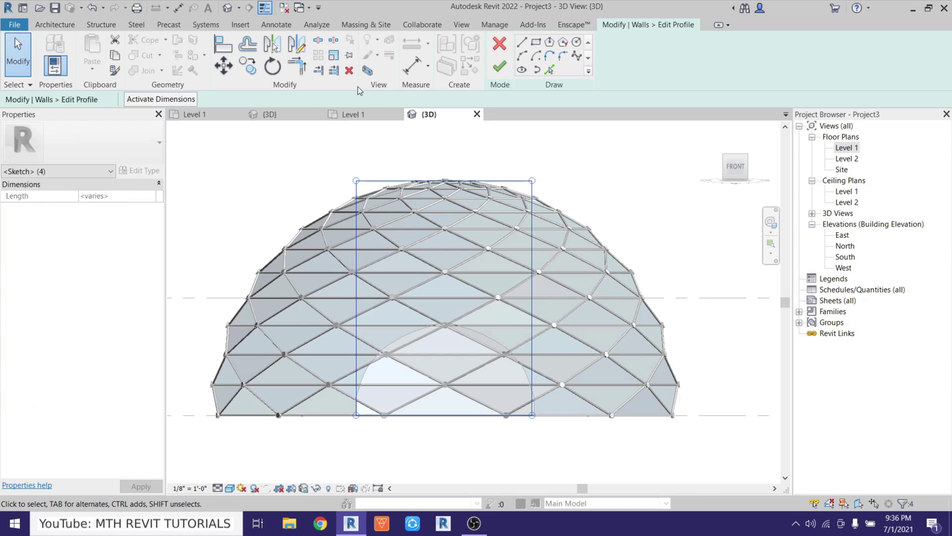
{"action": "left_click", "coordinate": [349, 71]}
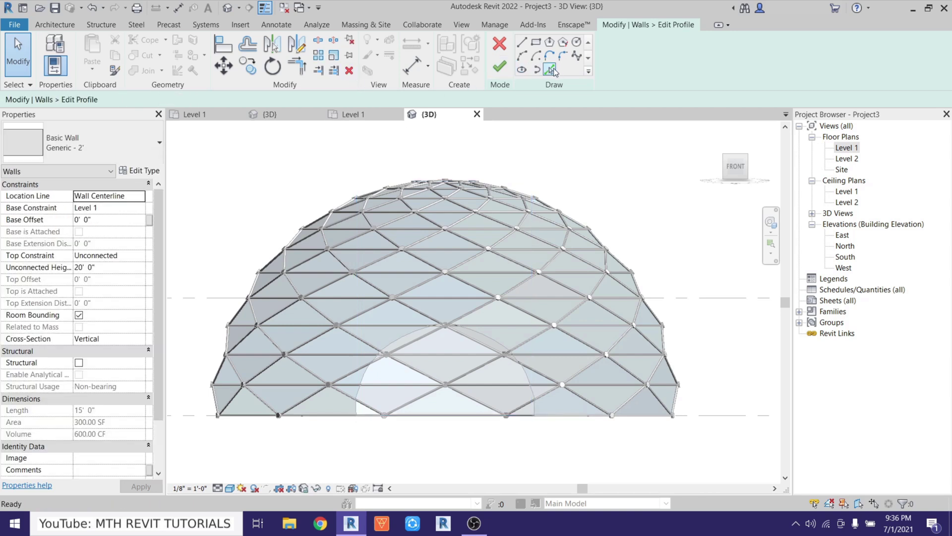
- Trace the dome's entrance arch into the wall profile and add a second concentric arc offset 1' inward
{"action": "left_click", "coordinate": [551, 70]}
{"action": "scroll", "coordinate": [555, 261], "scroll_direction": "up", "scroll_amount": 2}
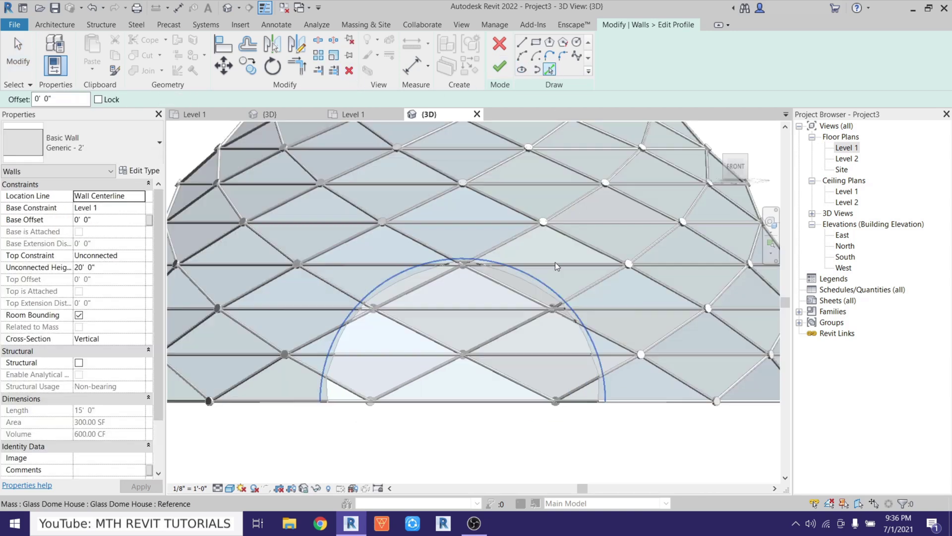
{"action": "left_click", "coordinate": [537, 281]}
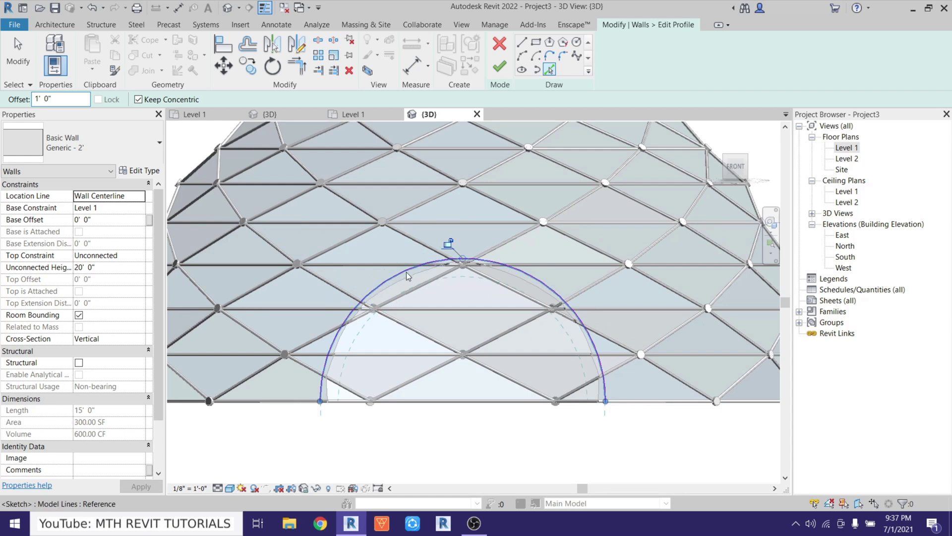
- Switch the 3D view to the Hidden Line visual style at the base of the arcs
{"action": "scroll", "coordinate": [615, 408], "scroll_direction": "up", "scroll_amount": 5}
{"action": "middle_click_drag", "start_coordinate": [614, 408], "coordinate": [600, 366]}
{"action": "left_click", "coordinate": [229, 488]}
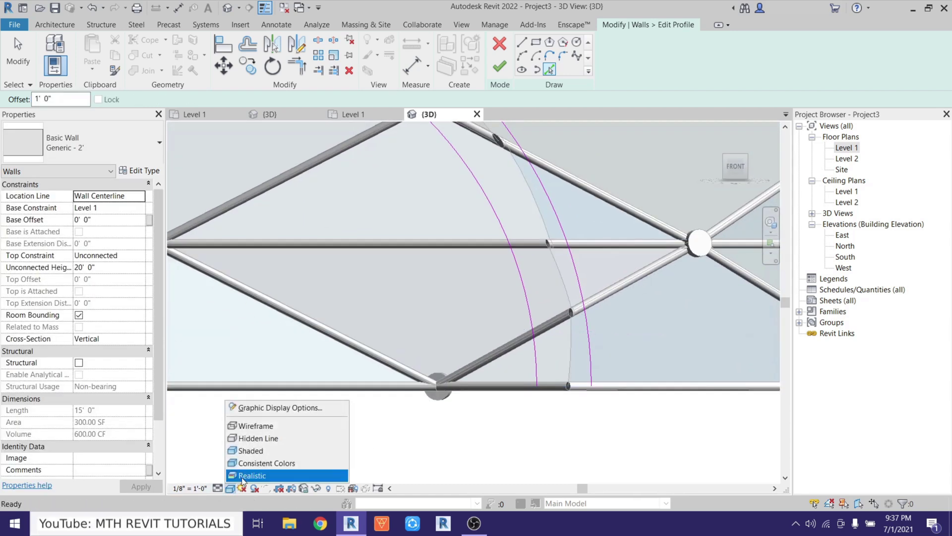
{"action": "left_click", "coordinate": [263, 438]}
{"action": "key", "text": "Escape"}
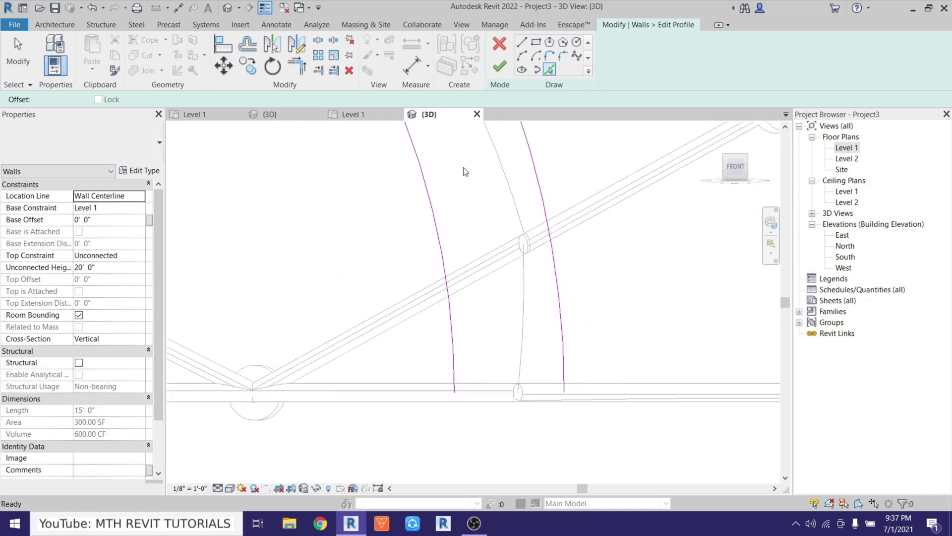
- Join the two arcs with a straight line at each base and finish the wall profile
{"action": "left_click", "coordinate": [522, 43]}
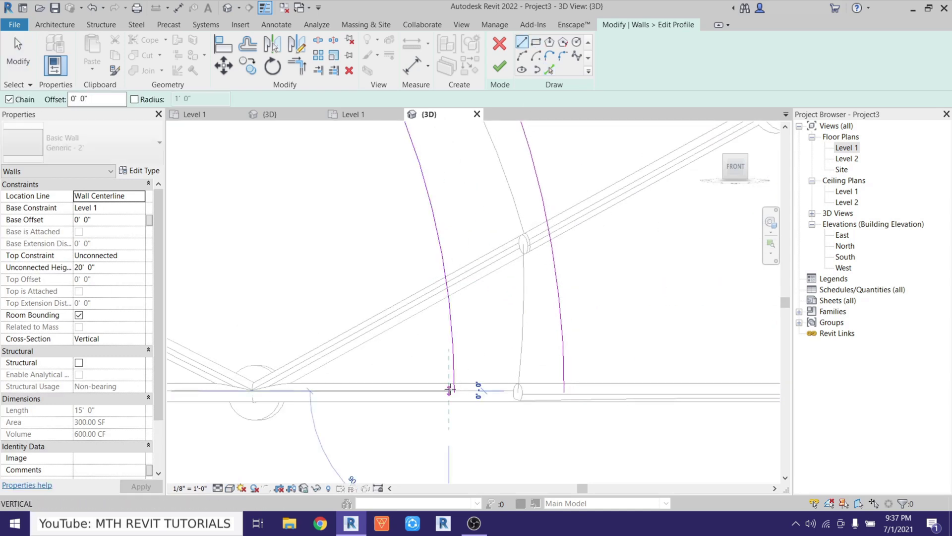
{"action": "left_click", "coordinate": [454, 393]}
{"action": "key", "text": "Escape"}
{"action": "middle_click_drag", "start_coordinate": [560, 391], "coordinate": [445, 391], "text": "shift"}
{"action": "left_click", "coordinate": [461, 372]}
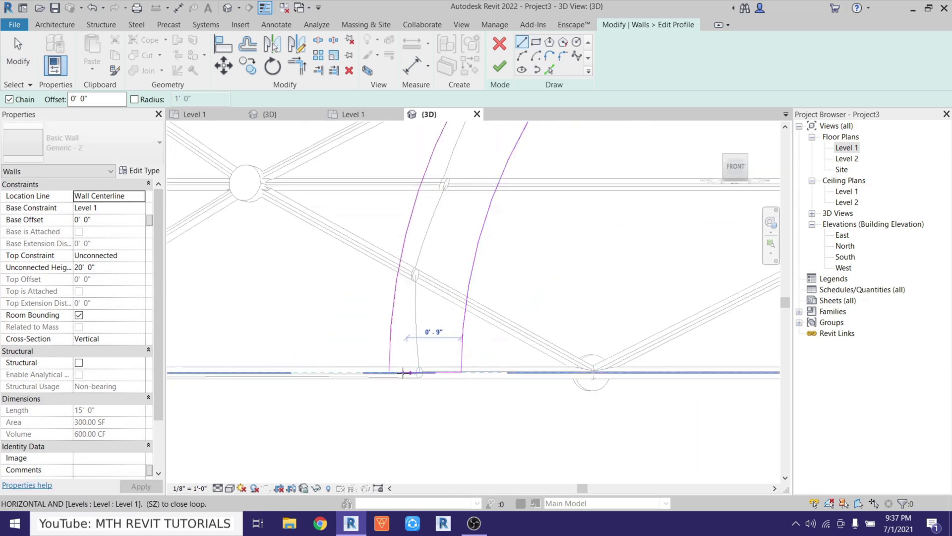
{"action": "left_click", "coordinate": [389, 372]}
{"action": "key", "text": "Escape"}
{"action": "key", "text": "Escape"}
{"action": "scroll", "coordinate": [333, 366], "scroll_direction": "down", "scroll_amount": 1}
{"action": "scroll", "coordinate": [512, 334], "scroll_direction": "down", "scroll_amount": 2}
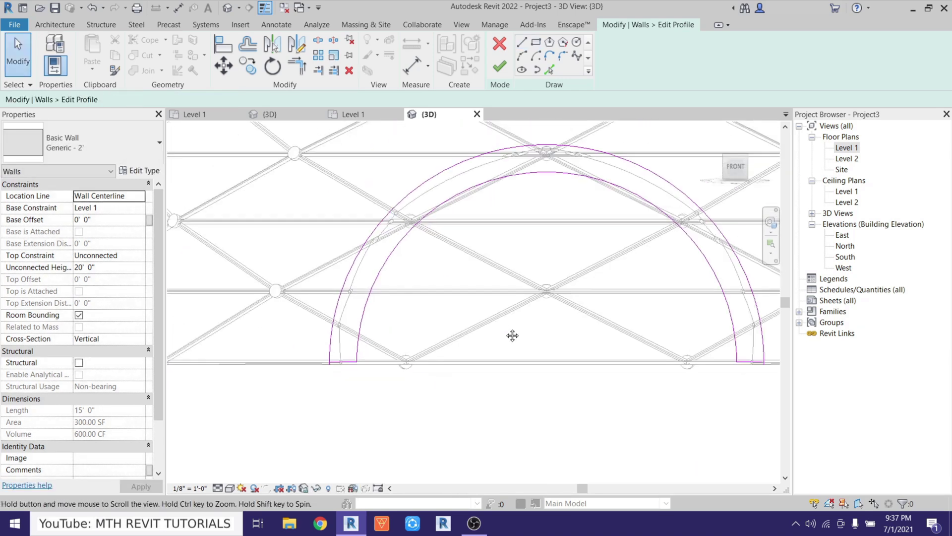
{"action": "left_click", "coordinate": [498, 67]}
- Examine the arched entrance wall and its fit against the dome from several angles
{"action": "middle_click_drag", "start_coordinate": [421, 258], "coordinate": [447, 347], "text": "shift"}
{"action": "left_click", "coordinate": [446, 335]}
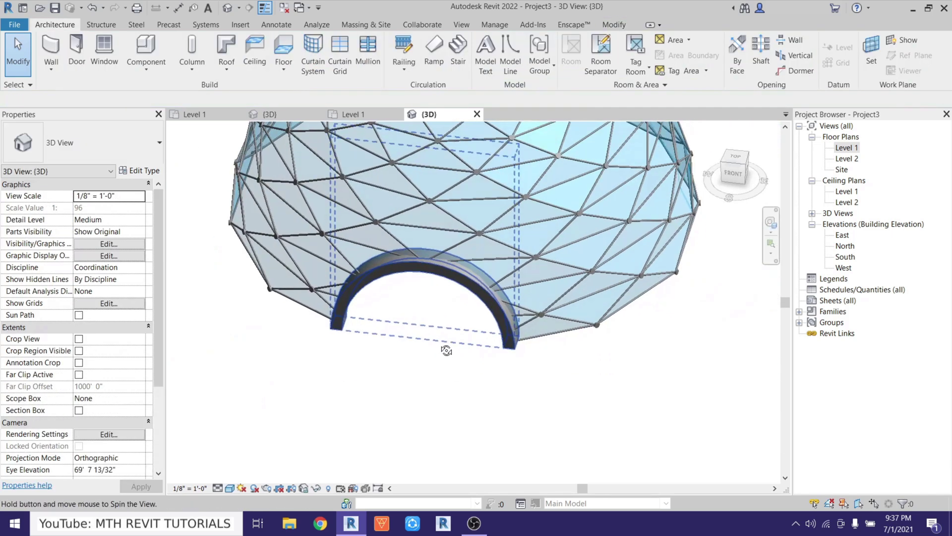
{"action": "scroll", "coordinate": [347, 362], "scroll_direction": "down", "scroll_amount": 3}
{"action": "middle_click_drag", "start_coordinate": [293, 378], "coordinate": [476, 310], "text": "shift"}
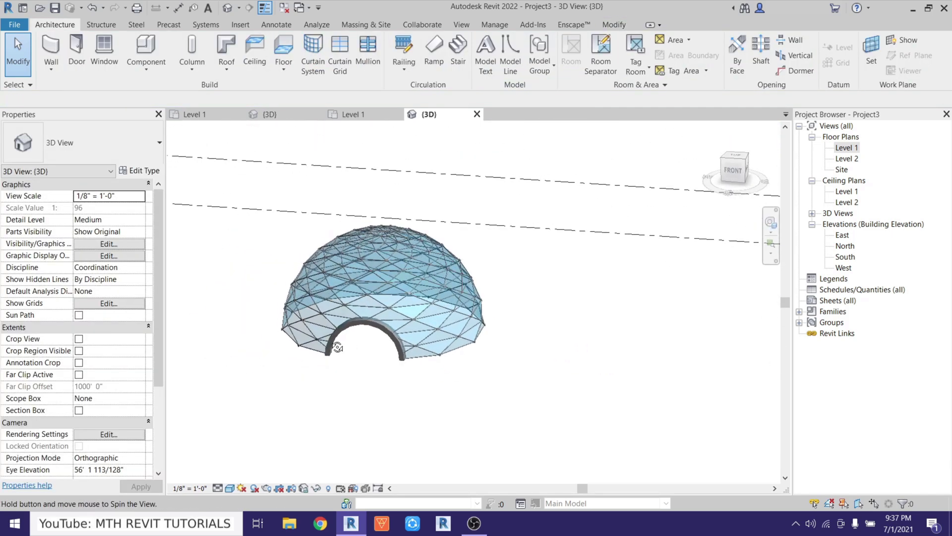
{"action": "scroll", "coordinate": [481, 305], "scroll_direction": "up", "scroll_amount": 4}
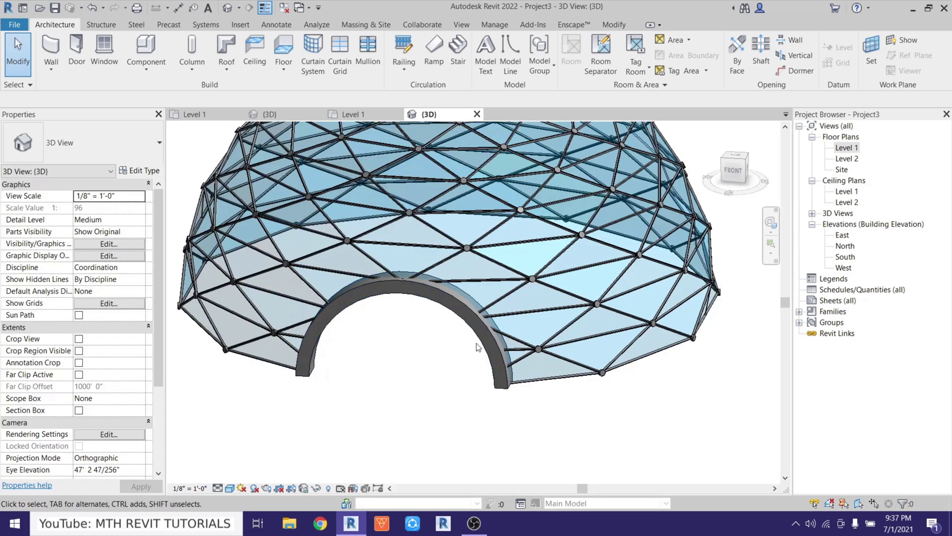
{"action": "scroll", "coordinate": [397, 345], "scroll_direction": "down", "scroll_amount": 3}
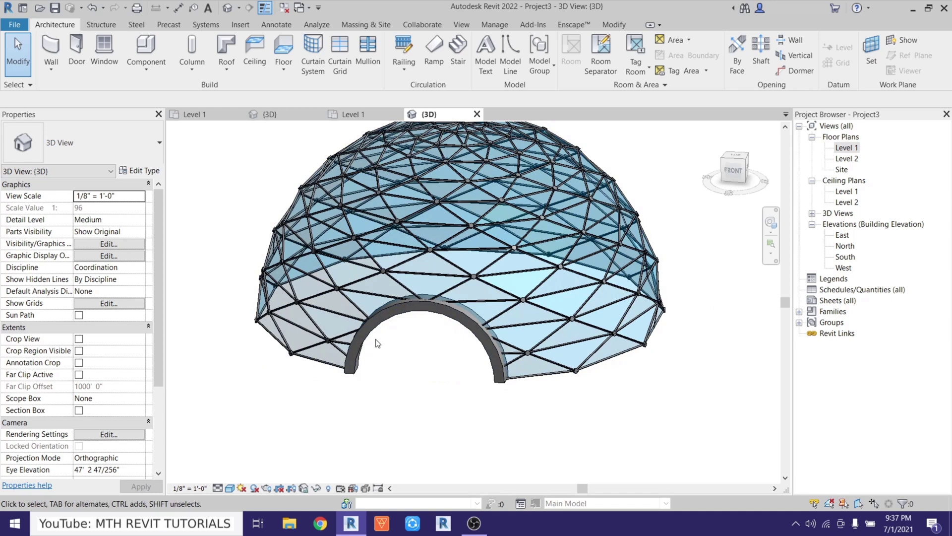
- On Level 1, draw a Generic - 5" wall about 12' long, up to Level 2, between the two arch legs
{"action": "double_click", "coordinate": [849, 148]}
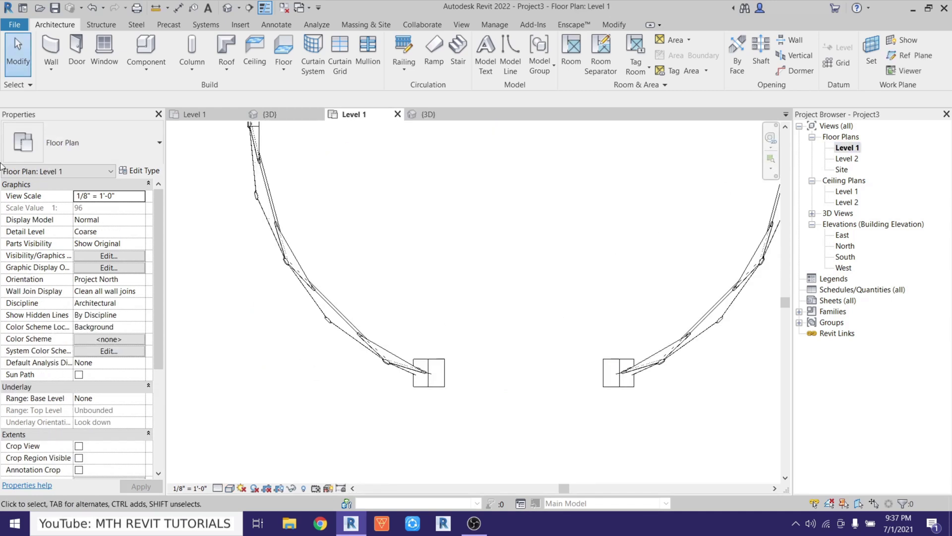
{"action": "left_click", "coordinate": [60, 153]}
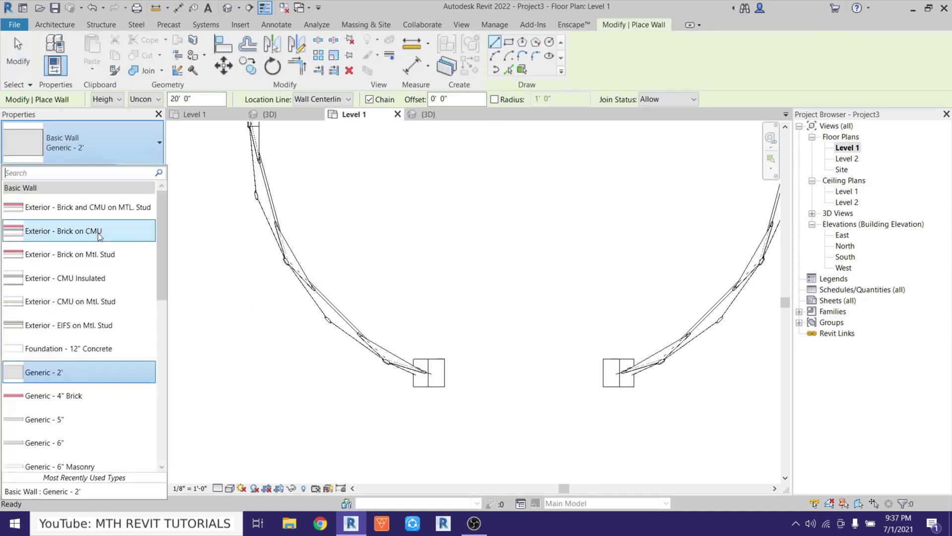
{"action": "scroll", "coordinate": [92, 263], "scroll_direction": "down", "scroll_amount": 2}
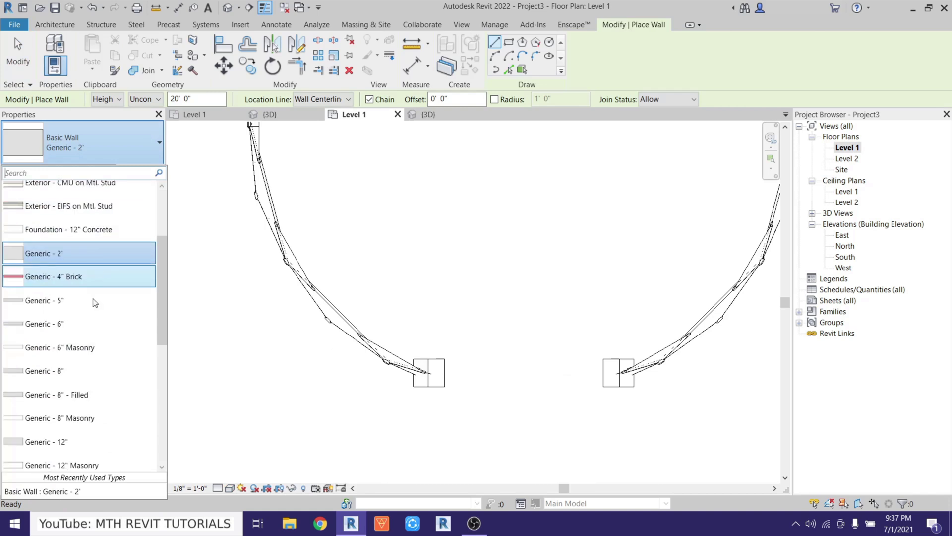
{"action": "left_click", "coordinate": [68, 305]}
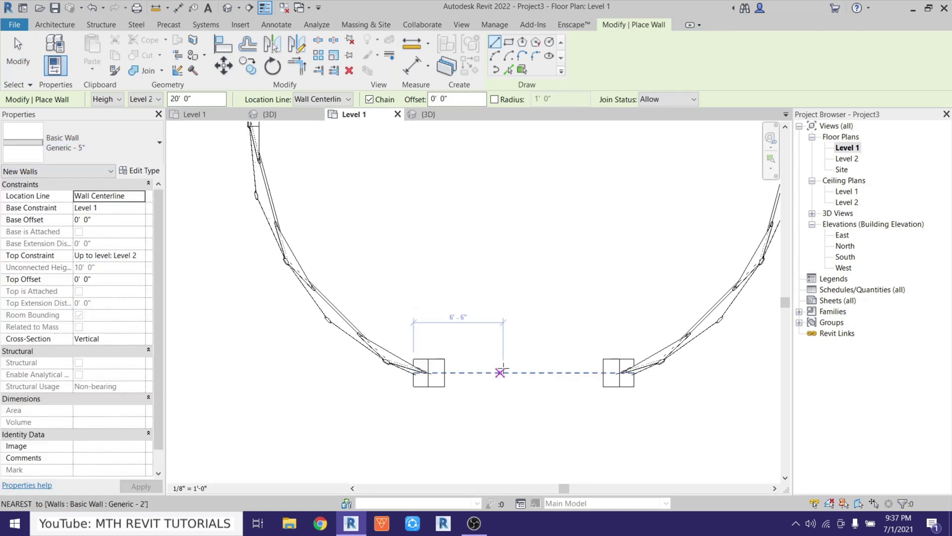
{"action": "scroll", "coordinate": [496, 370], "scroll_direction": "up", "scroll_amount": 2}
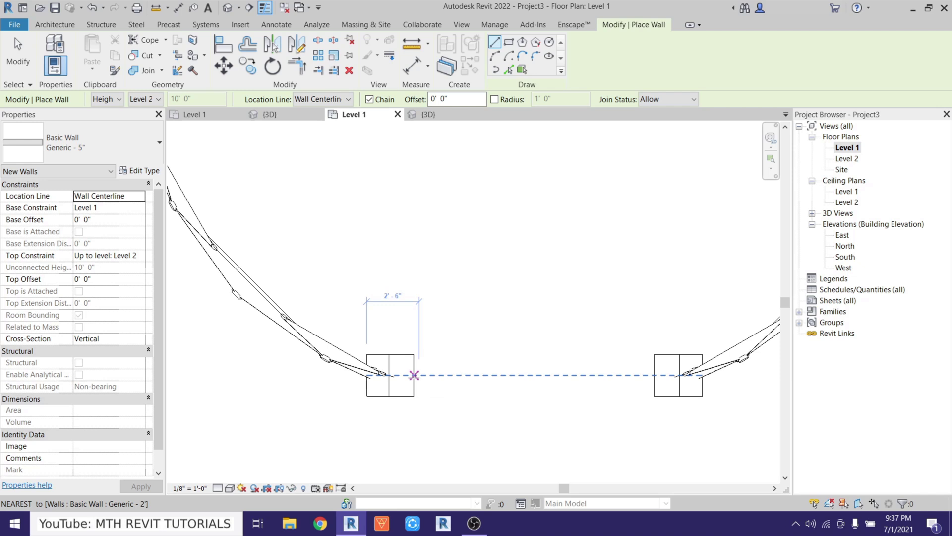
{"action": "left_click", "coordinate": [413, 375]}
{"action": "left_click", "coordinate": [660, 375]}
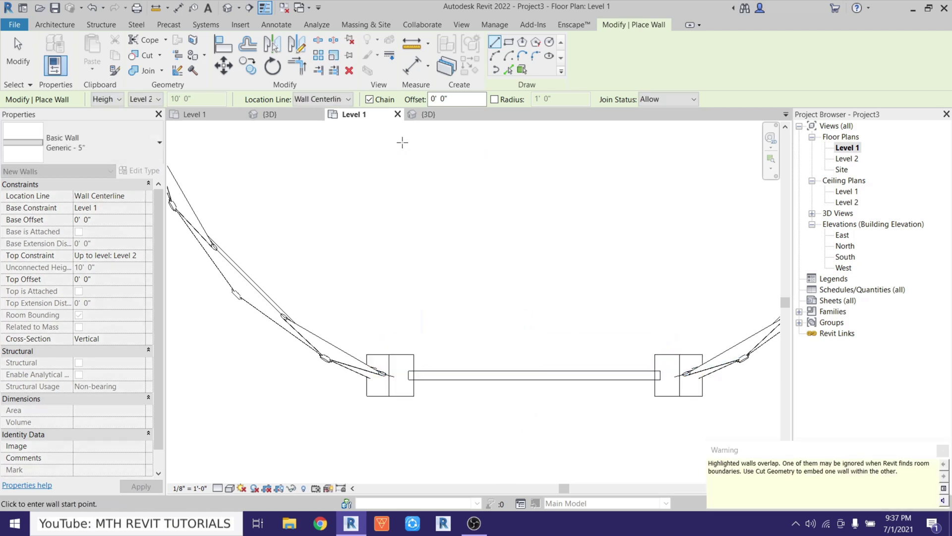
{"action": "key", "text": "Escape"}
{"action": "key", "text": "Escape"}
- In the 3D view, edit the profile of the Generic - 5" wall and delete its rectangular sketch lines
{"action": "left_click", "coordinate": [429, 114]}
{"action": "scroll", "coordinate": [427, 344], "scroll_direction": "up", "scroll_amount": 2}
{"action": "left_click", "coordinate": [427, 344]}
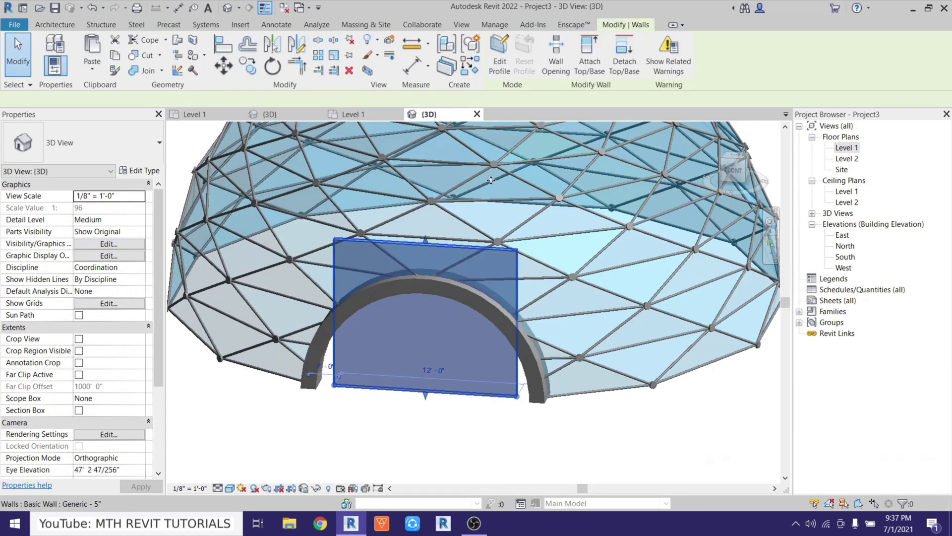
{"action": "left_click", "coordinate": [500, 54]}
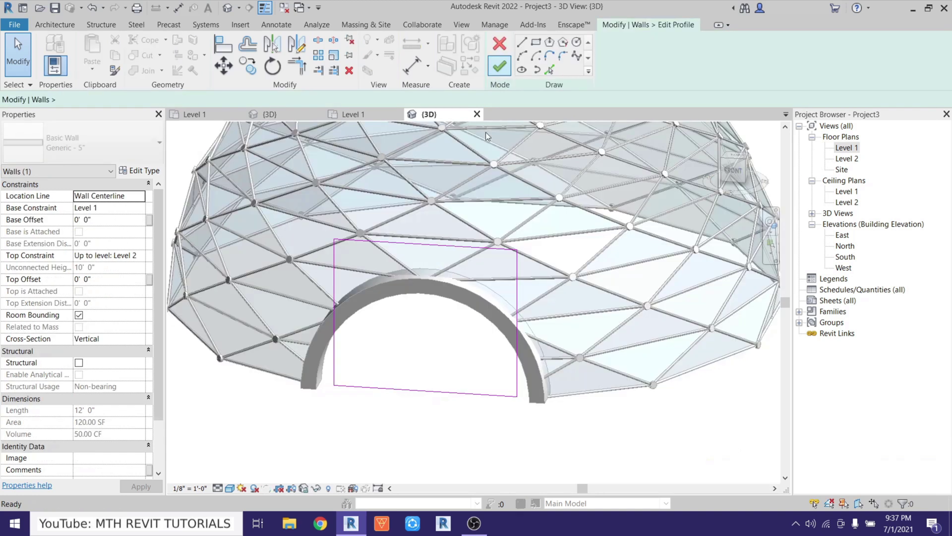
{"action": "left_click_drag", "start_coordinate": [276, 192], "coordinate": [675, 461]}
{"action": "key", "text": "Delete"}
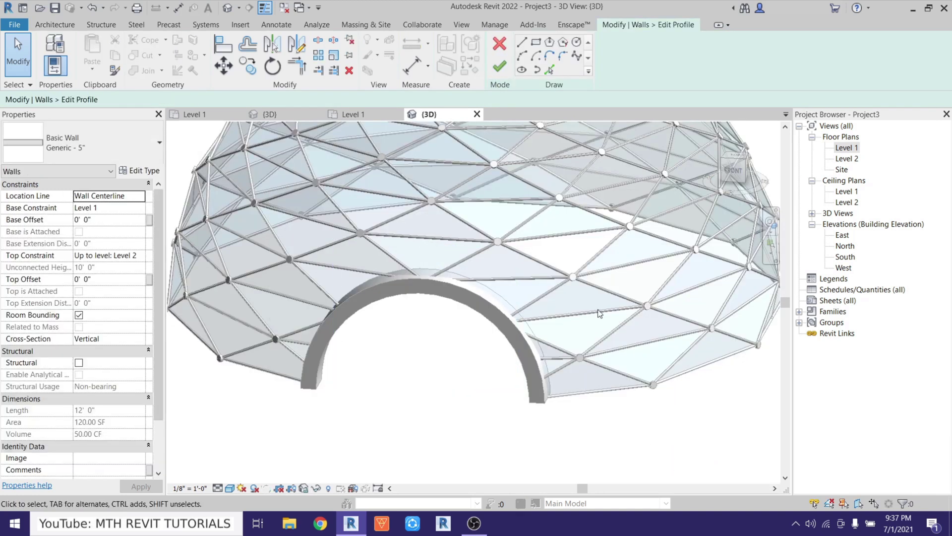
- Trace the inner curved edge of the 2' thick arch as the arc of the 5" wall's profile
{"action": "mouse_move", "coordinate": [474, 355]}
{"action": "middle_mouse_down", "text": "shift"}
{"action": "mouse_move", "coordinate": [502, 334]}
{"action": "mouse_move", "coordinate": [446, 312]}
{"action": "middle_mouse_up", "text": "shift"}
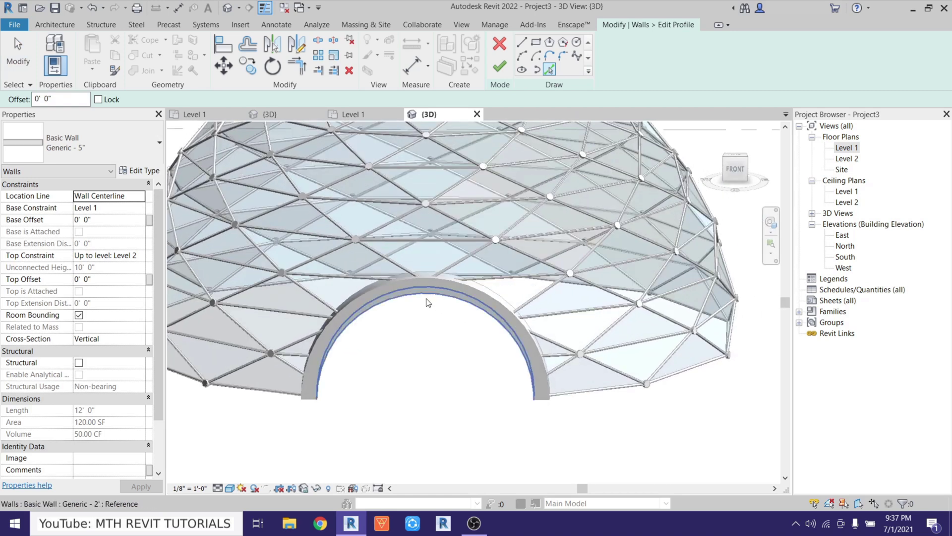
{"action": "left_click", "coordinate": [425, 298]}
{"action": "scroll", "coordinate": [425, 298], "scroll_direction": "up", "scroll_amount": 2}
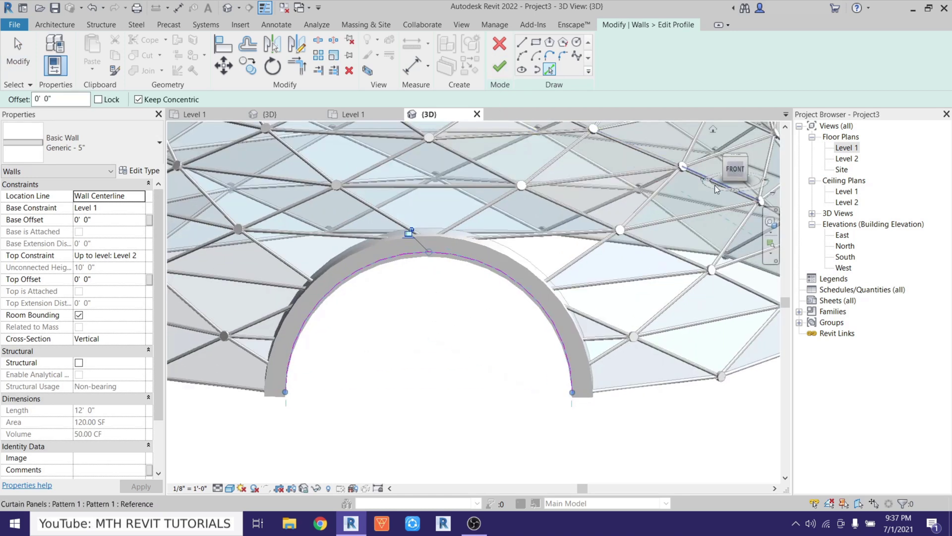
- Close the 5" wall's profile with a straight base line between the arc's endpoints and finish the sketch
{"action": "left_click", "coordinate": [732, 178]}
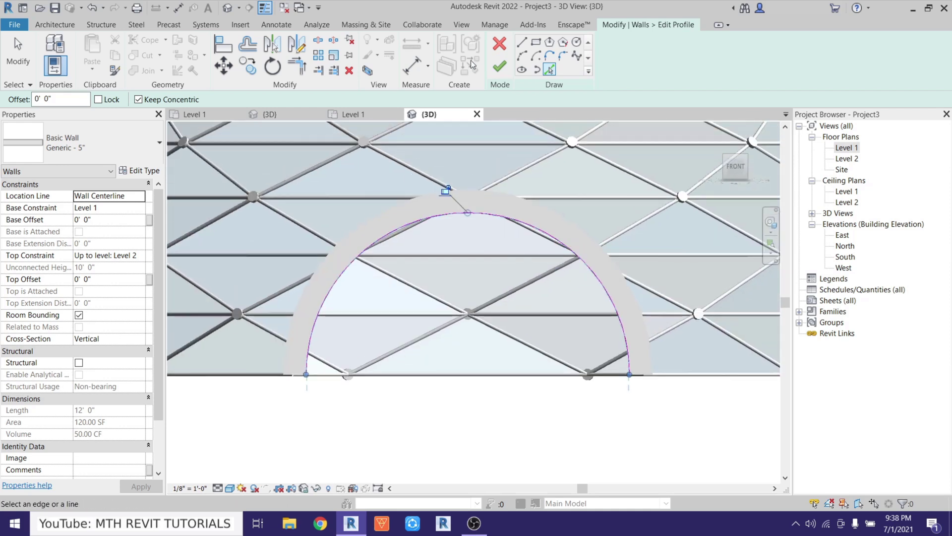
{"action": "left_click", "coordinate": [521, 41]}
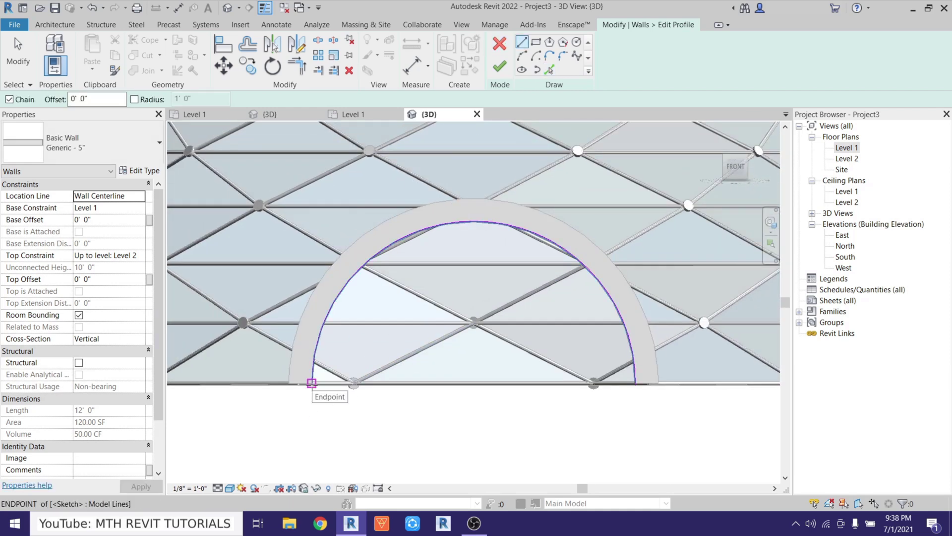
{"action": "left_click", "coordinate": [312, 383]}
{"action": "left_click", "coordinate": [654, 384]}
{"action": "left_click", "coordinate": [500, 66]}
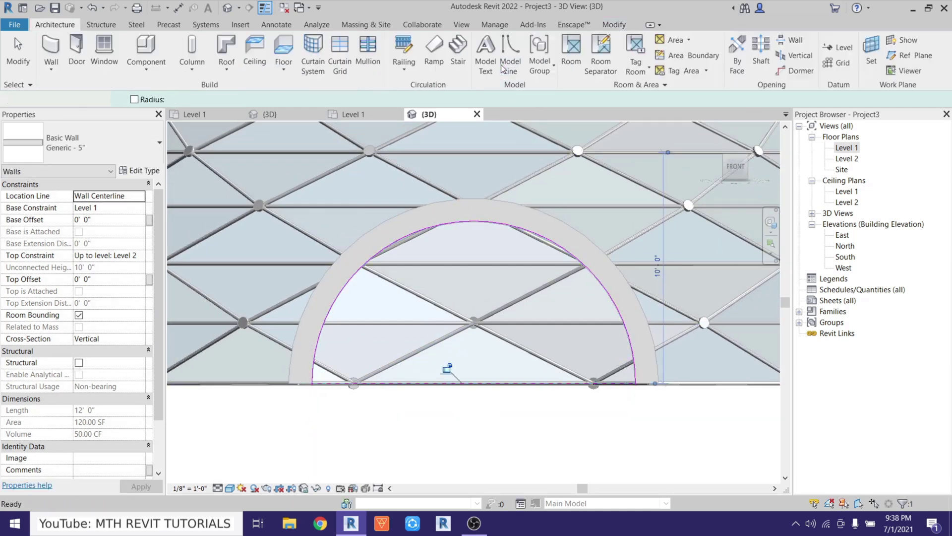
{"action": "middle_click_drag", "start_coordinate": [364, 386], "coordinate": [373, 429], "text": "shift"}
{"action": "left_click", "coordinate": [373, 428]}
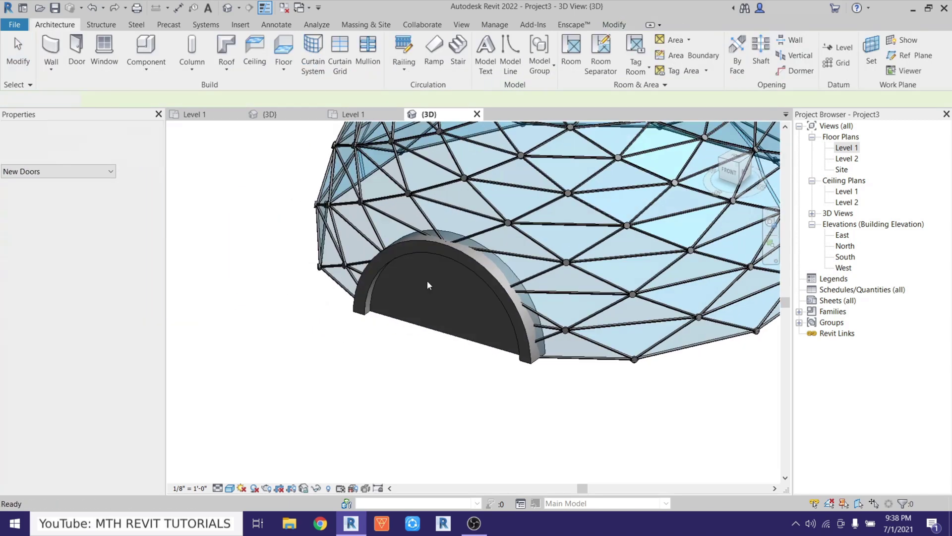
- Place a Single-Flush 36" x 84" door near the middle of the arched 5" infill wall
{"action": "left_click", "coordinate": [77, 60]}
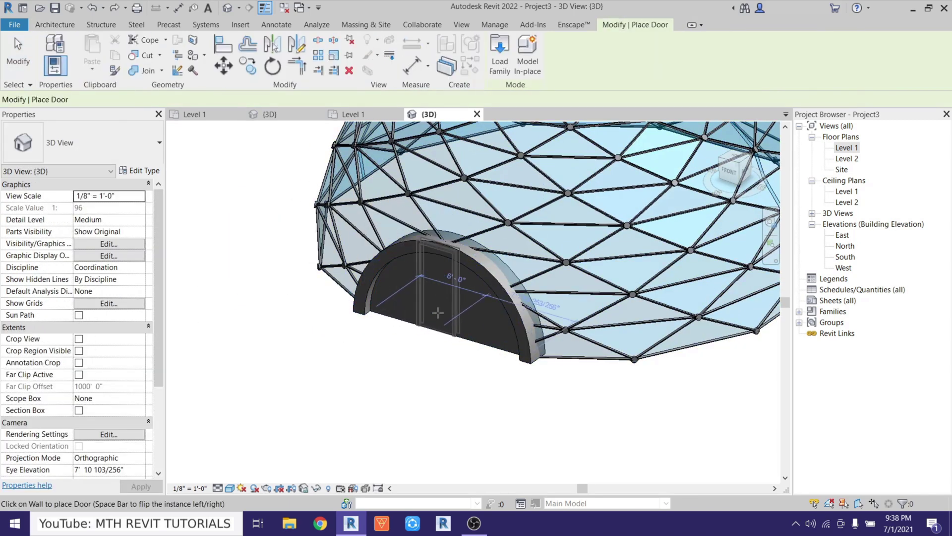
{"action": "left_click", "coordinate": [456, 343]}
{"action": "key", "text": "Escape"}
{"action": "key", "text": "Escape"}
- Edit the Height parameter in the type properties of the entrance wall's Single-Flush door and apply it
{"action": "middle_click_drag", "start_coordinate": [456, 343], "coordinate": [460, 302], "text": "shift"}
{"action": "left_click", "coordinate": [459, 303]}
{"action": "left_click", "coordinate": [141, 170]}
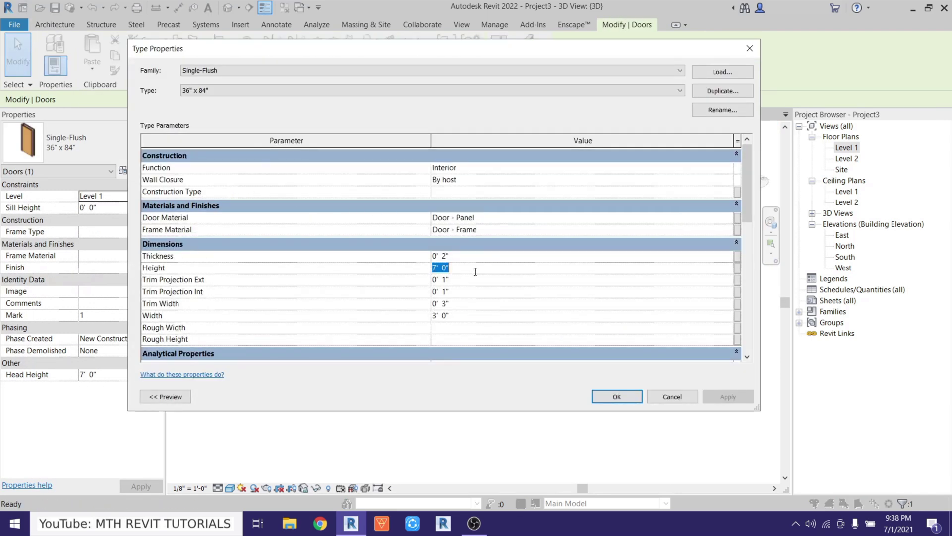
{"action": "left_click", "coordinate": [616, 396]}
{"action": "key", "text": "Escape"}
{"action": "middle_click_drag", "start_coordinate": [460, 367], "coordinate": [351, 425], "text": "shift"}
{"action": "scroll", "coordinate": [396, 421], "scroll_direction": "down", "scroll_amount": 5}
{"action": "middle_click_drag", "start_coordinate": [413, 419], "coordinate": [342, 429], "text": "shift"}
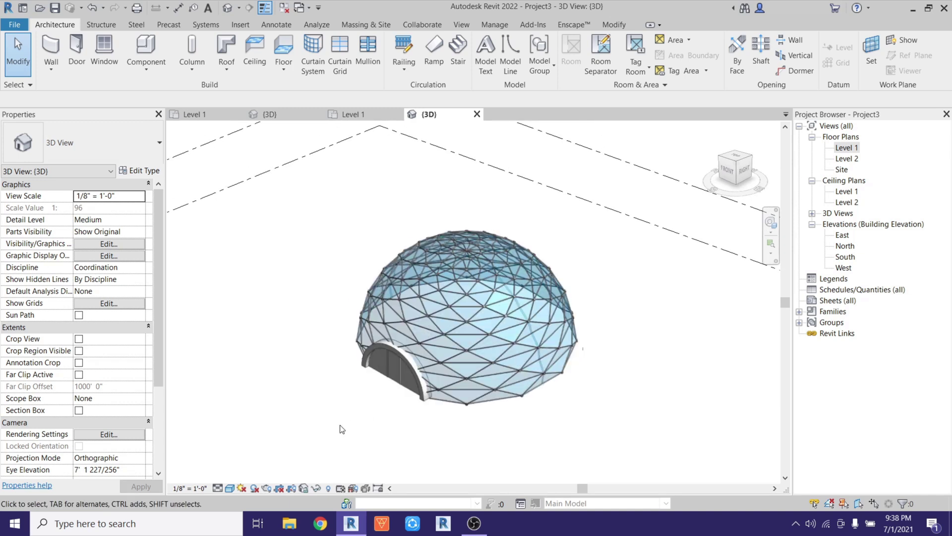